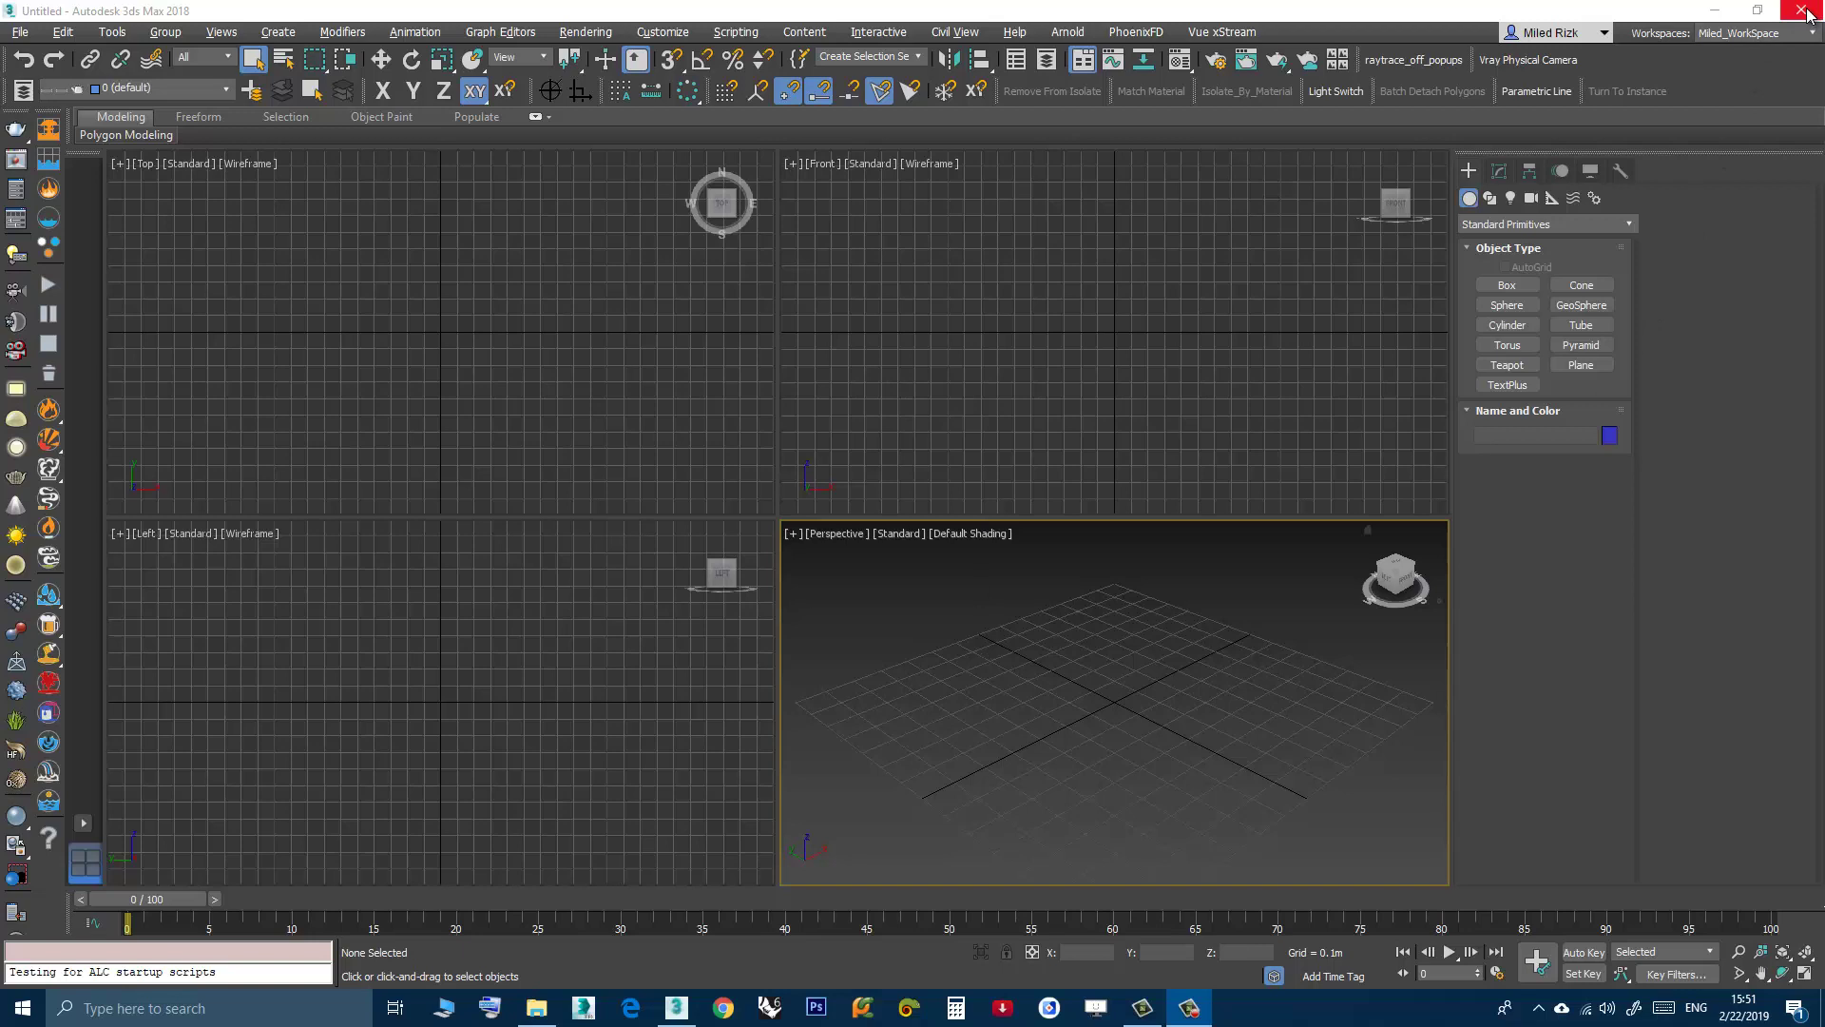
Focus the 3ds Max window showing the empty untitled scene.
{"action": "left_click", "coordinate": [1058, 482]}
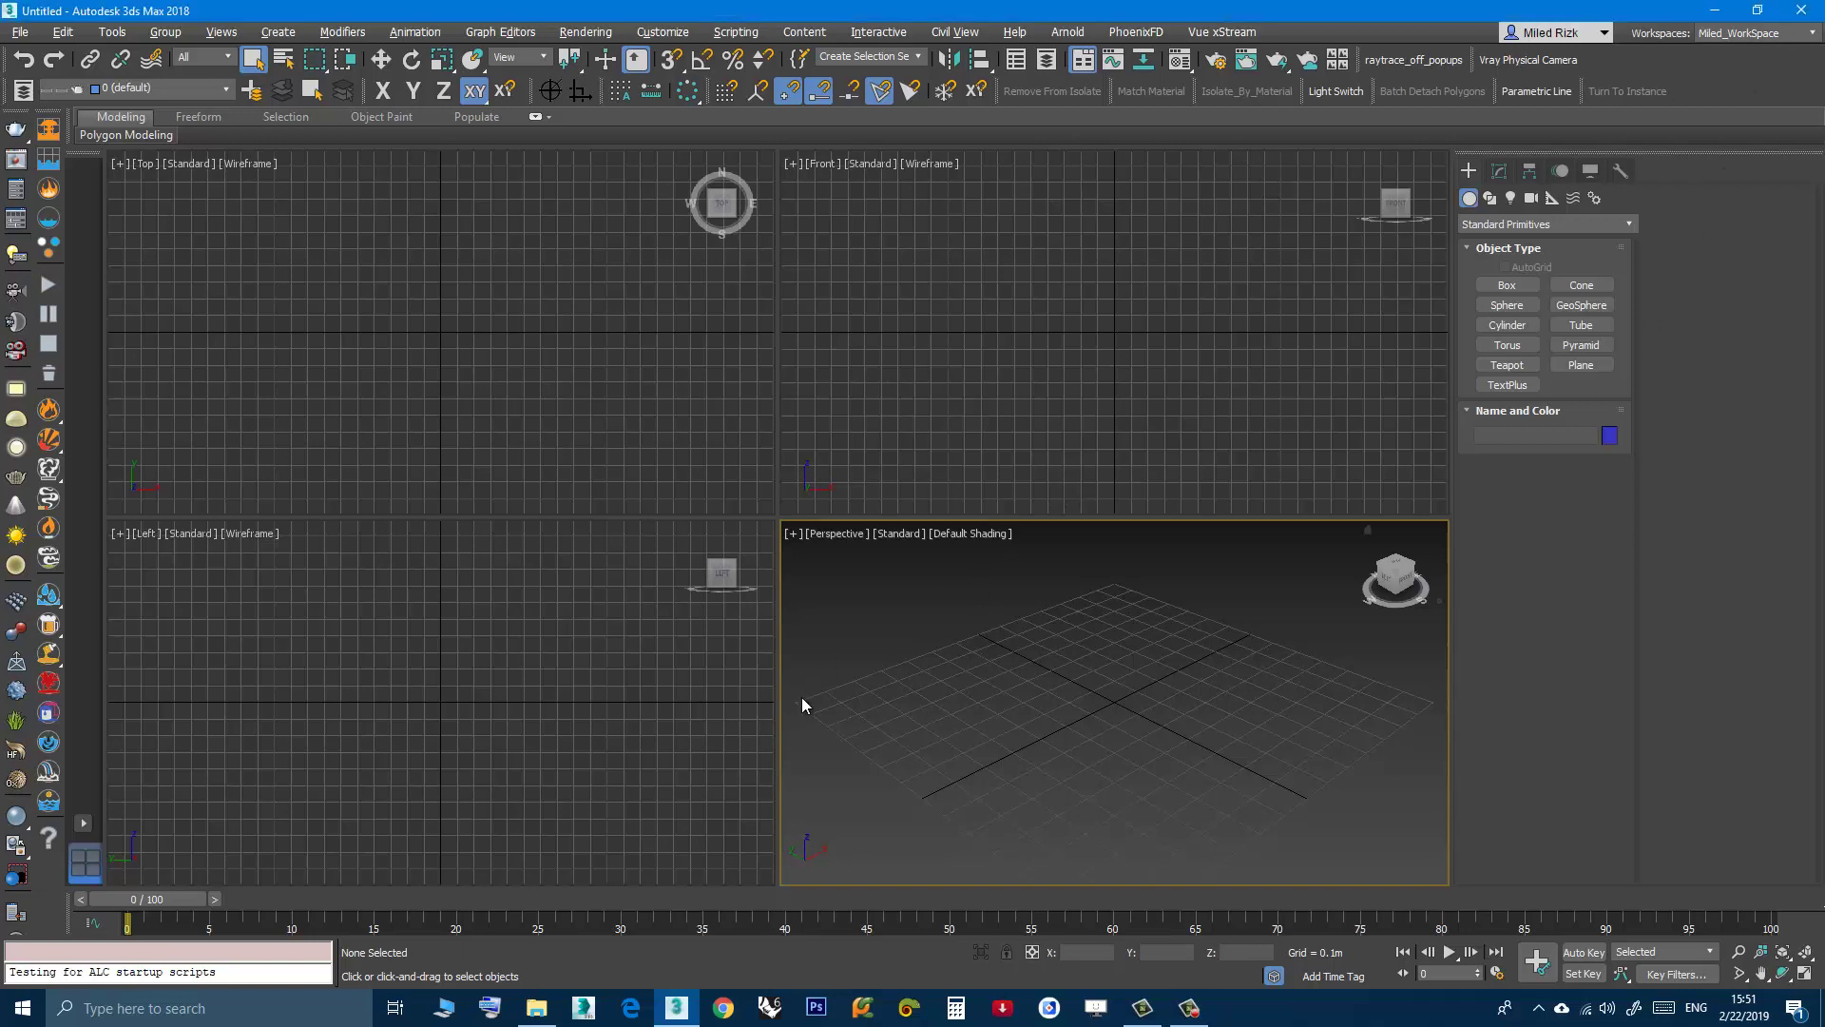
{"action": "left_click", "coordinate": [538, 1010]}
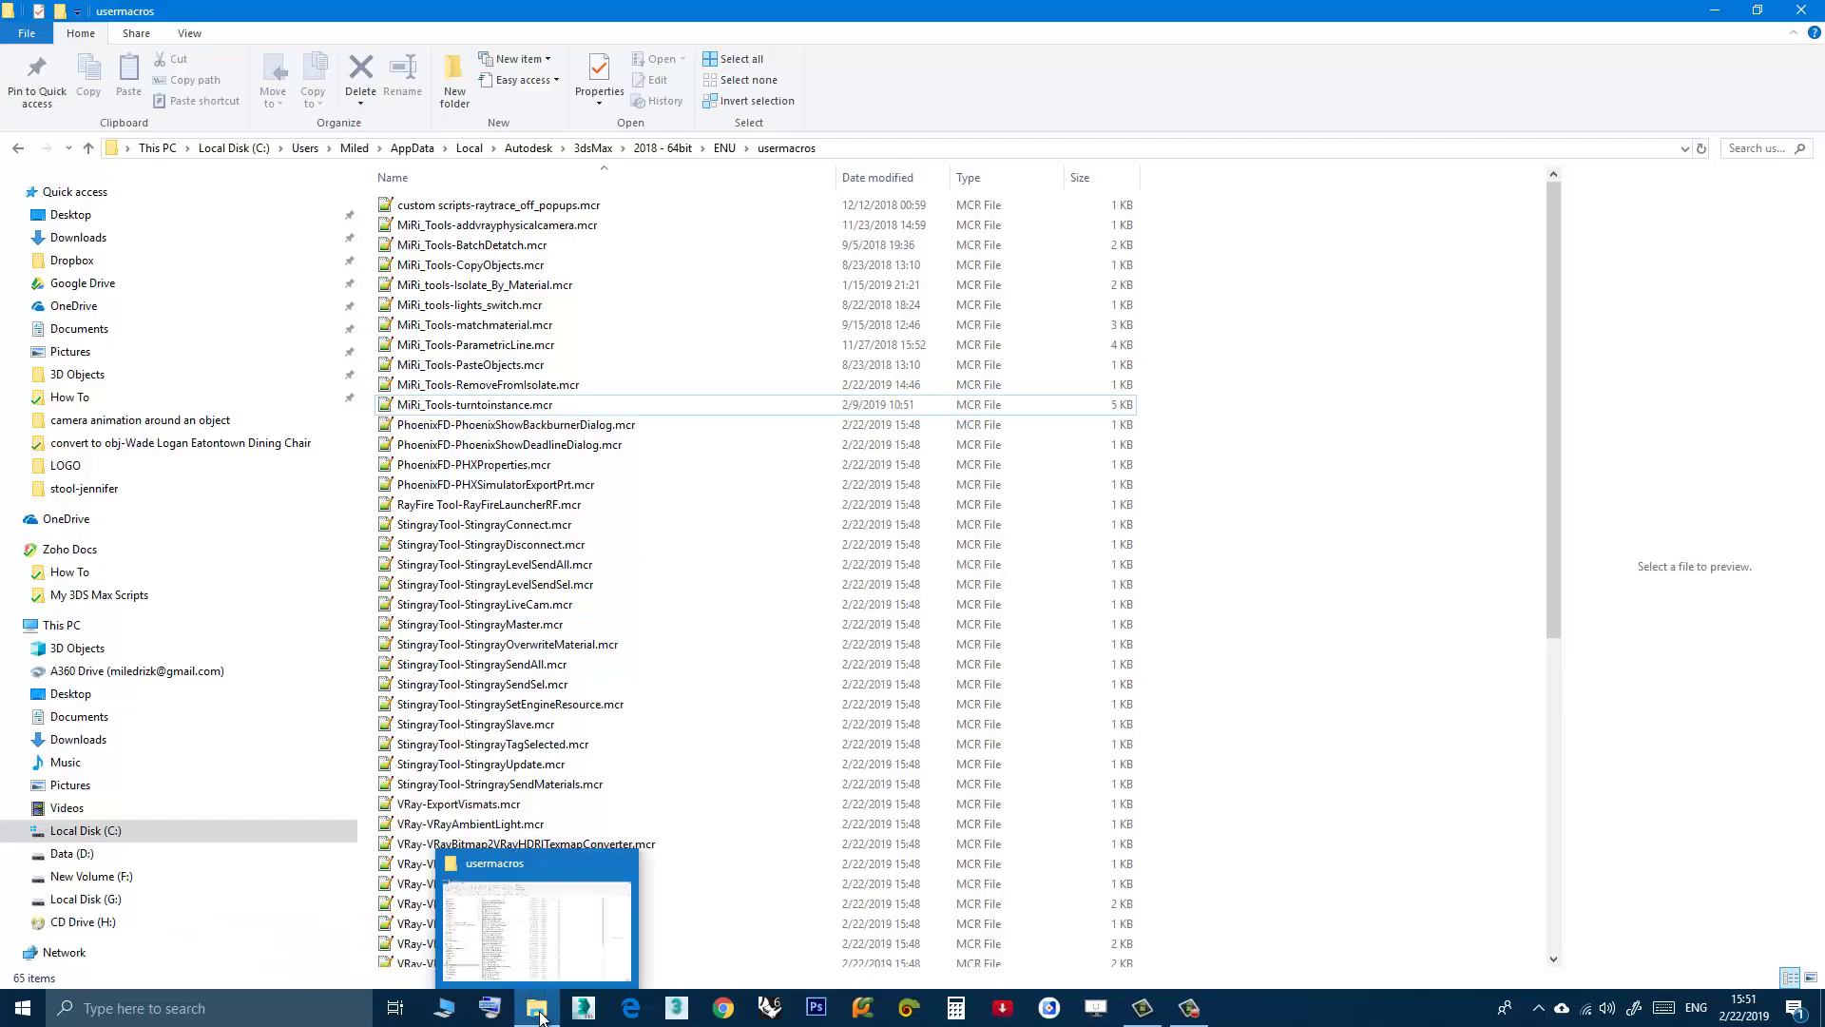
{"action": "left_click", "coordinate": [838, 147]}
{"action": "left_click", "coordinate": [837, 147]}
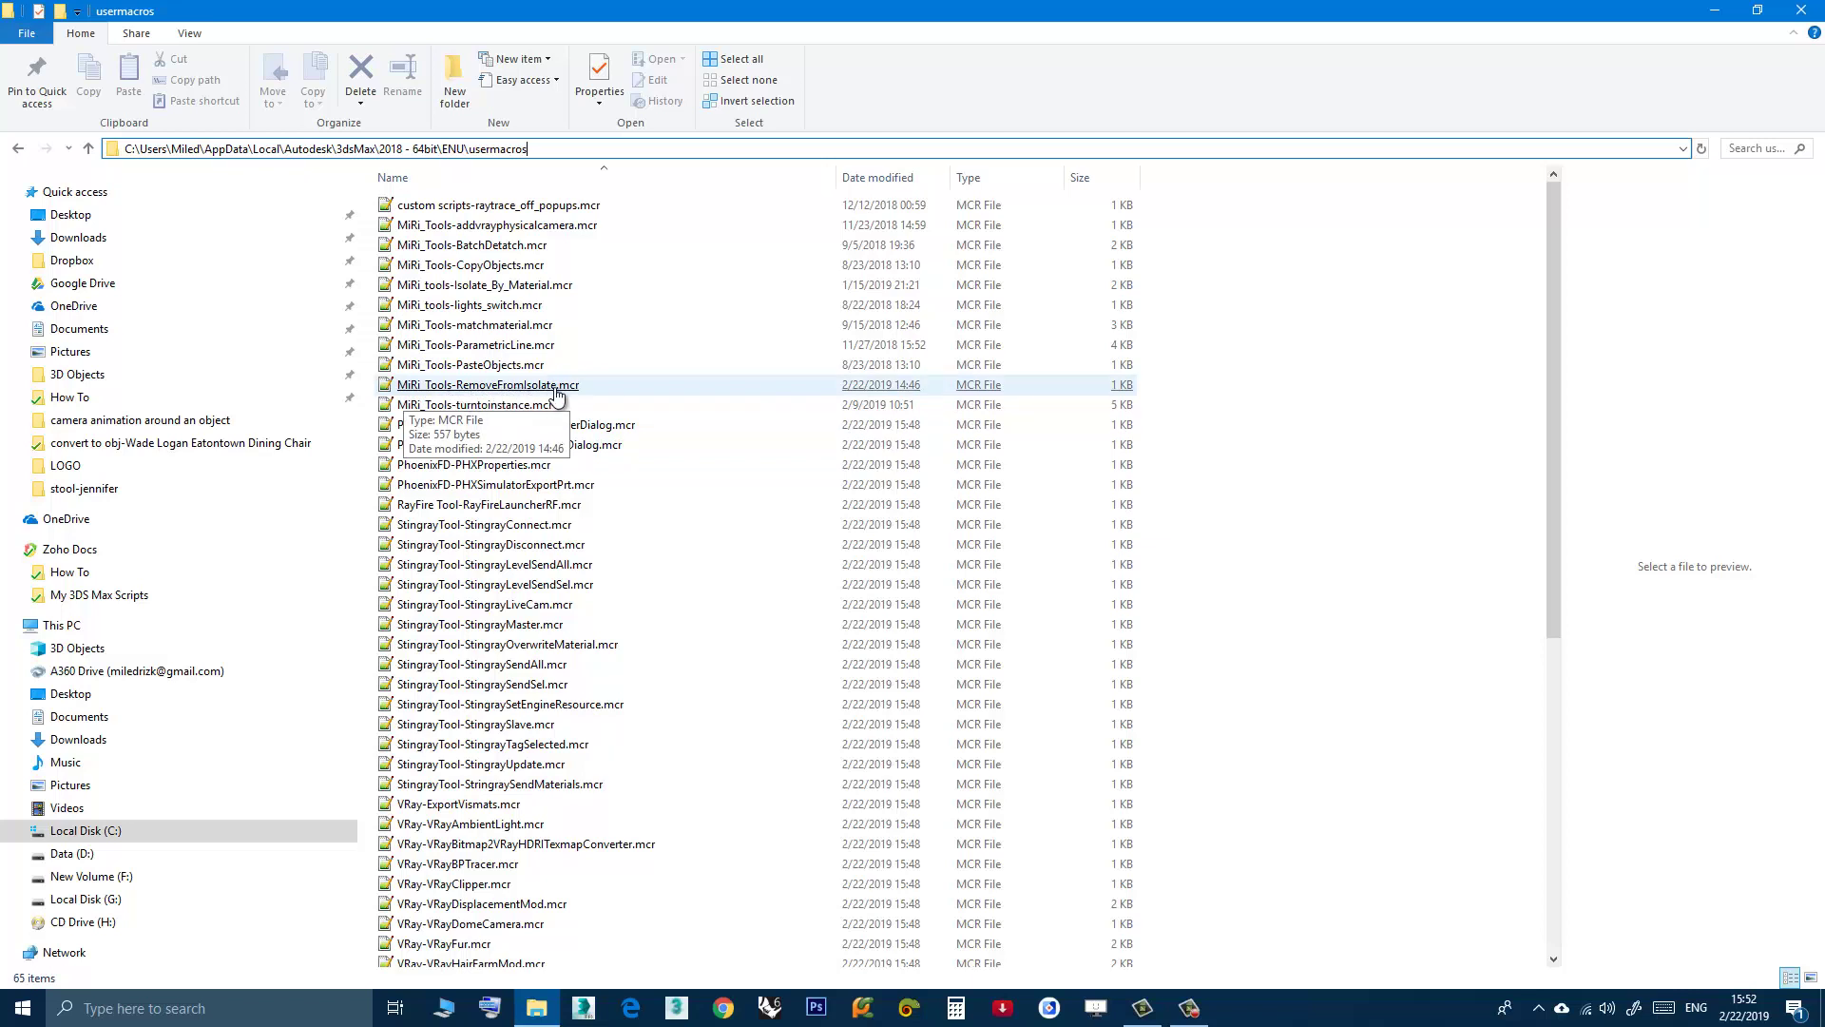
Delete MiRi_Tools-RemoveFromIsolate.mcr from usermacros and confirm sending it to the Recycle Bin.
{"action": "right_click", "coordinate": [556, 394]}
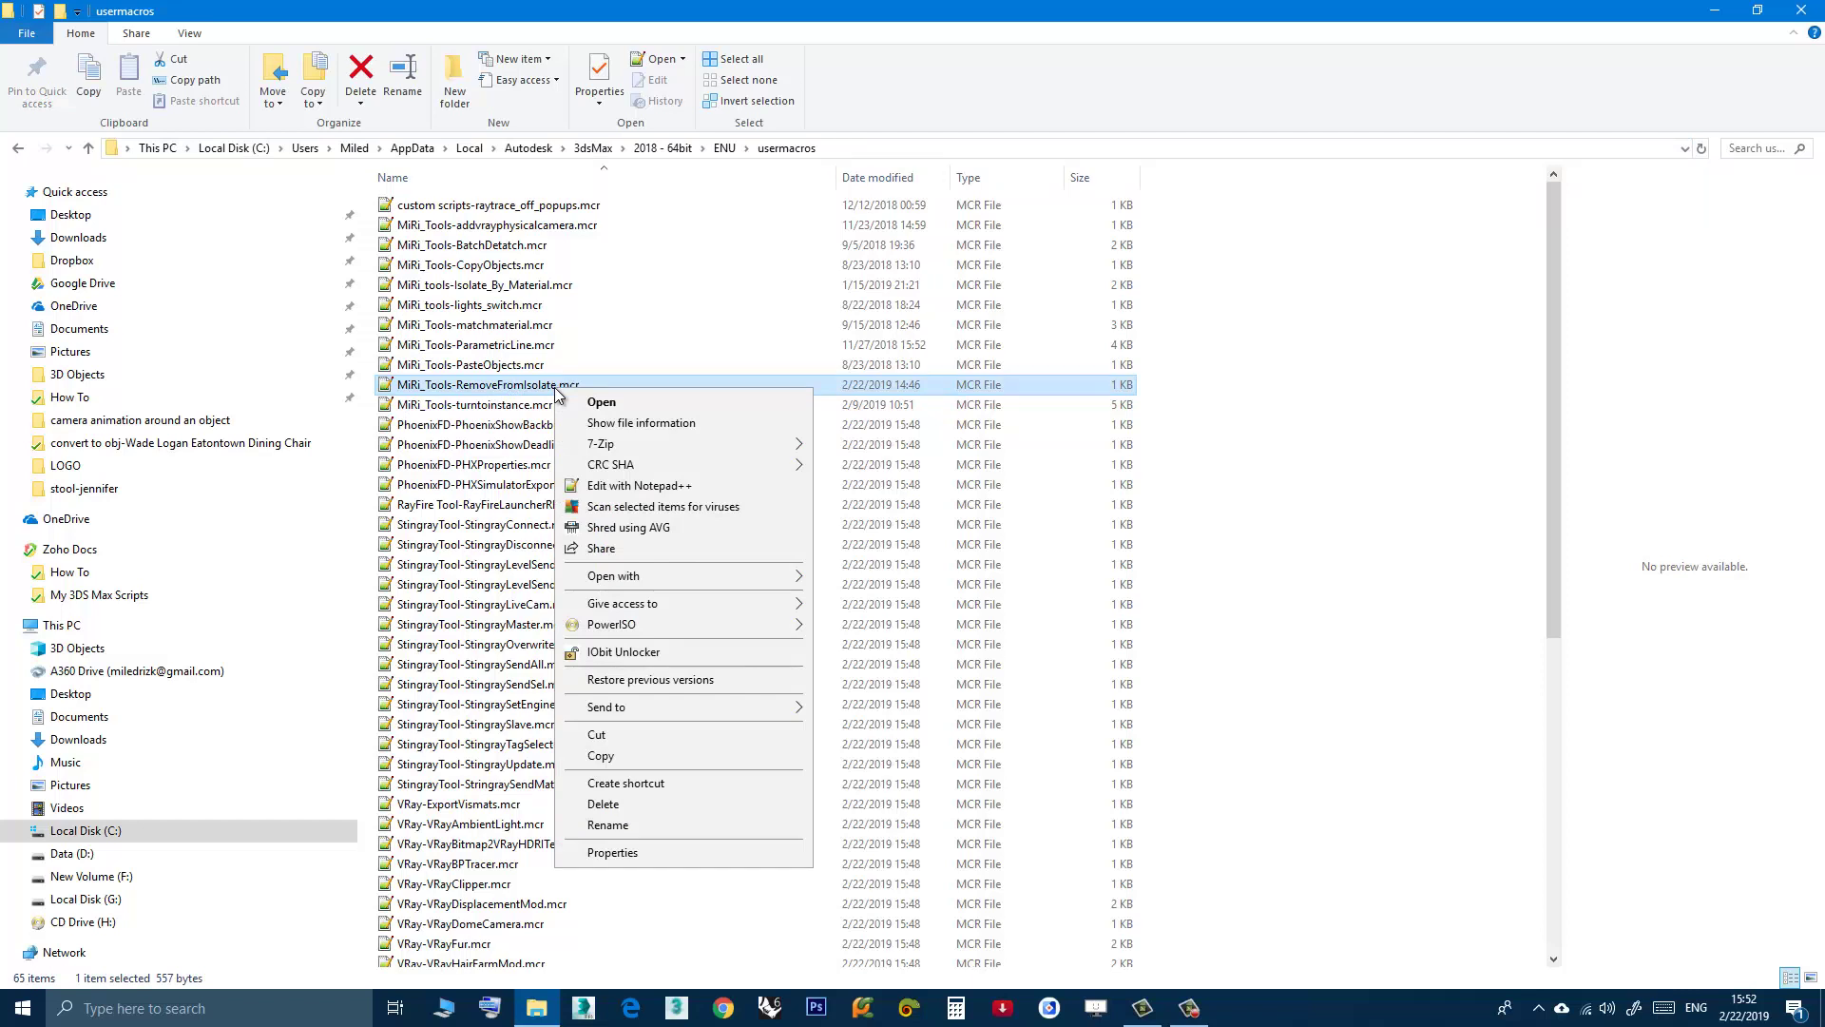
{"action": "left_click", "coordinate": [606, 805]}
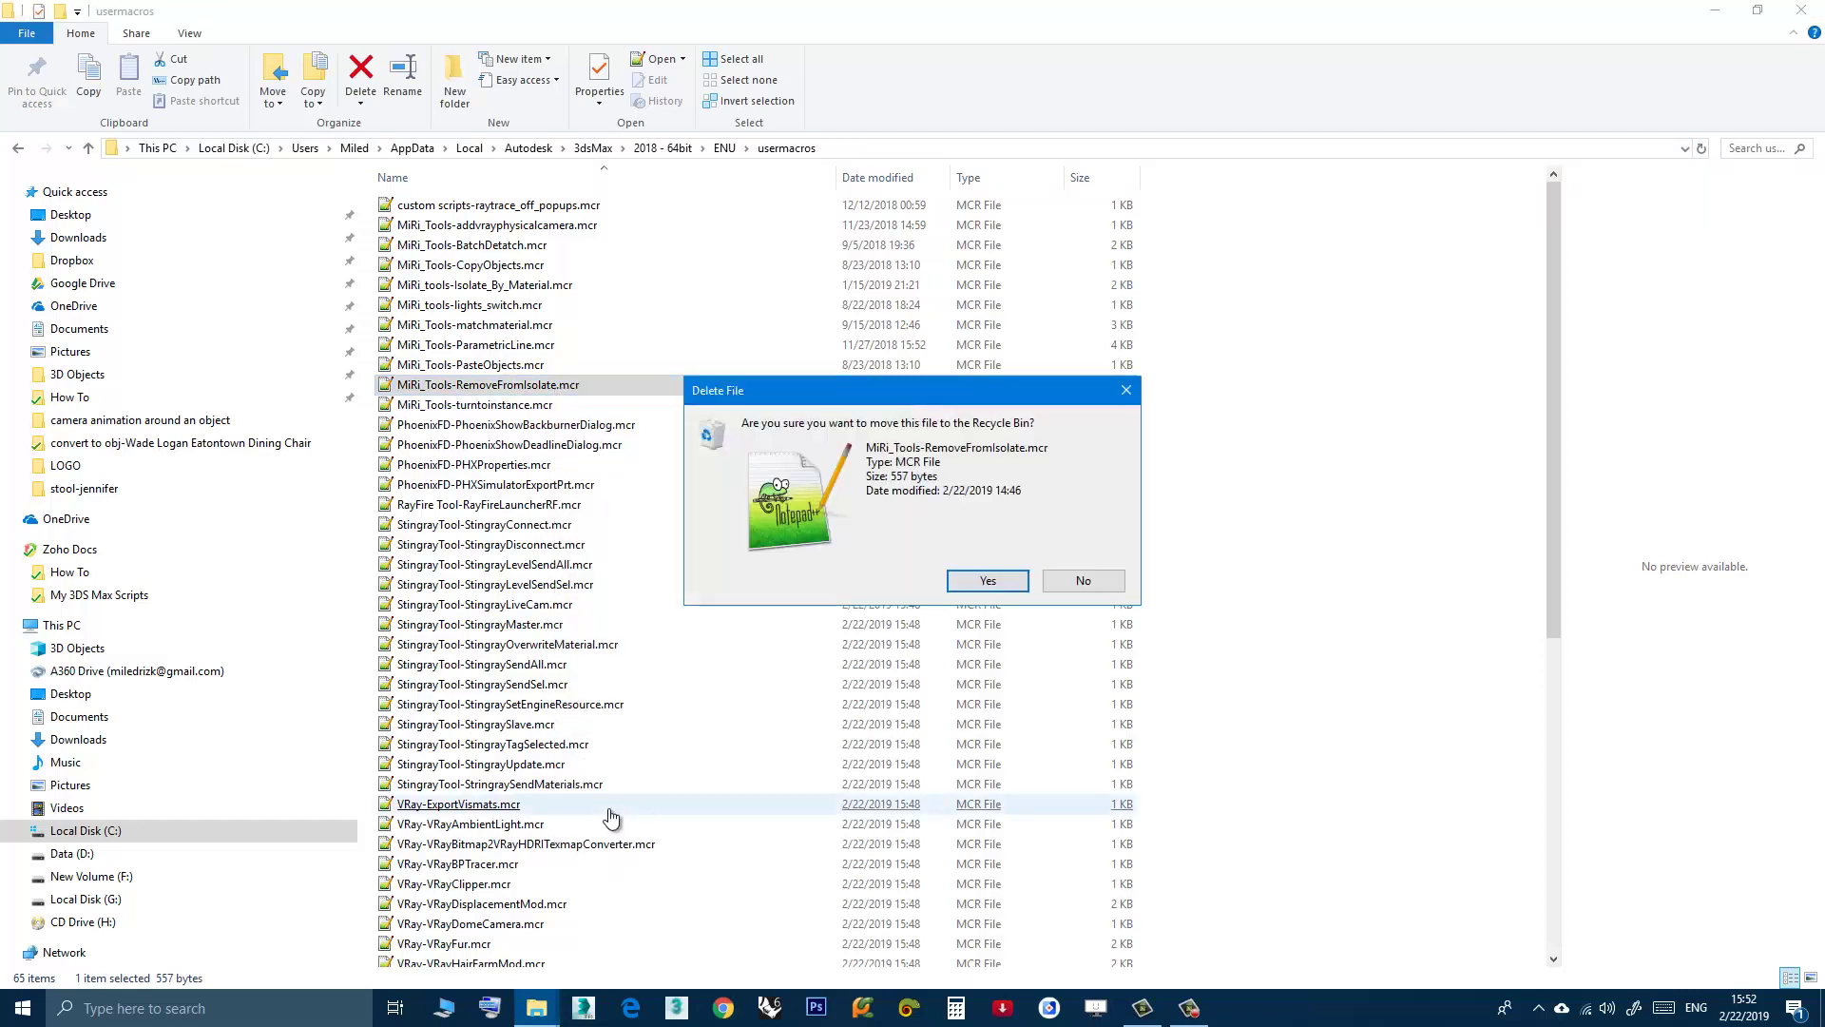
{"action": "left_click", "coordinate": [980, 584]}
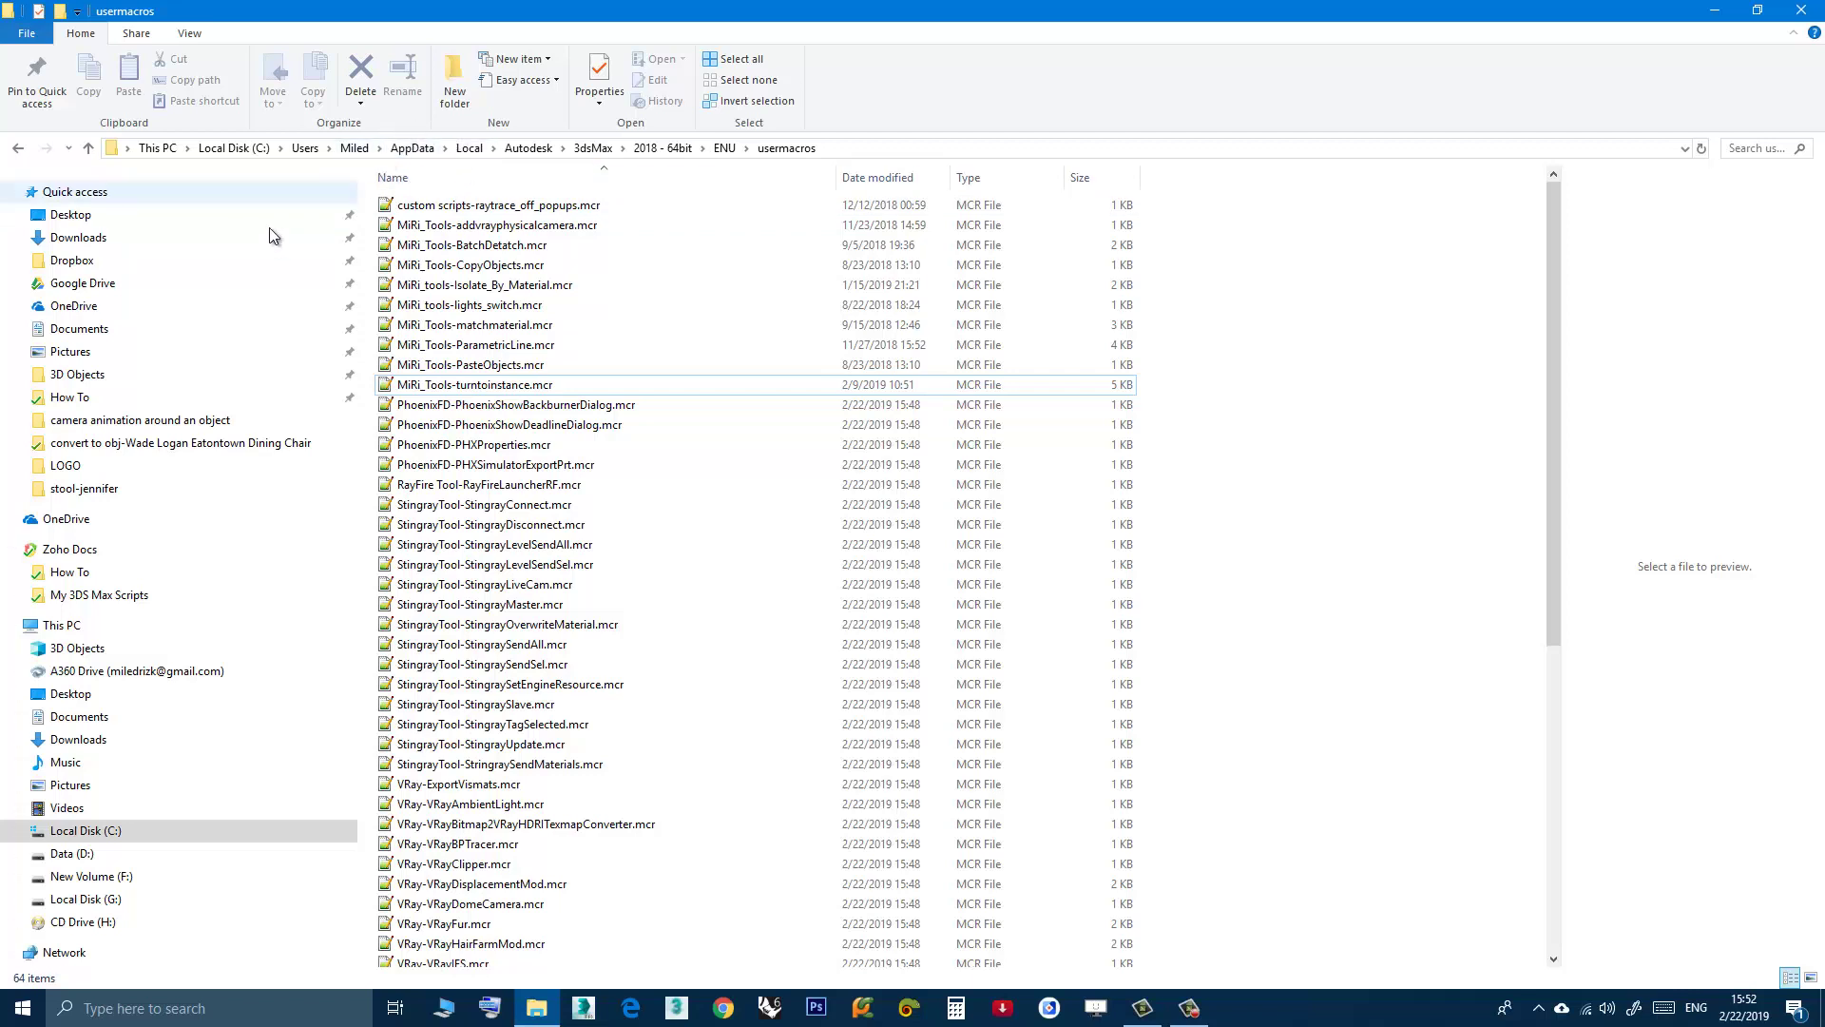
Enable 'Show hidden files, folders, and drives' in Control Panel's File Explorer Options.
{"action": "left_click", "coordinate": [23, 1007]}
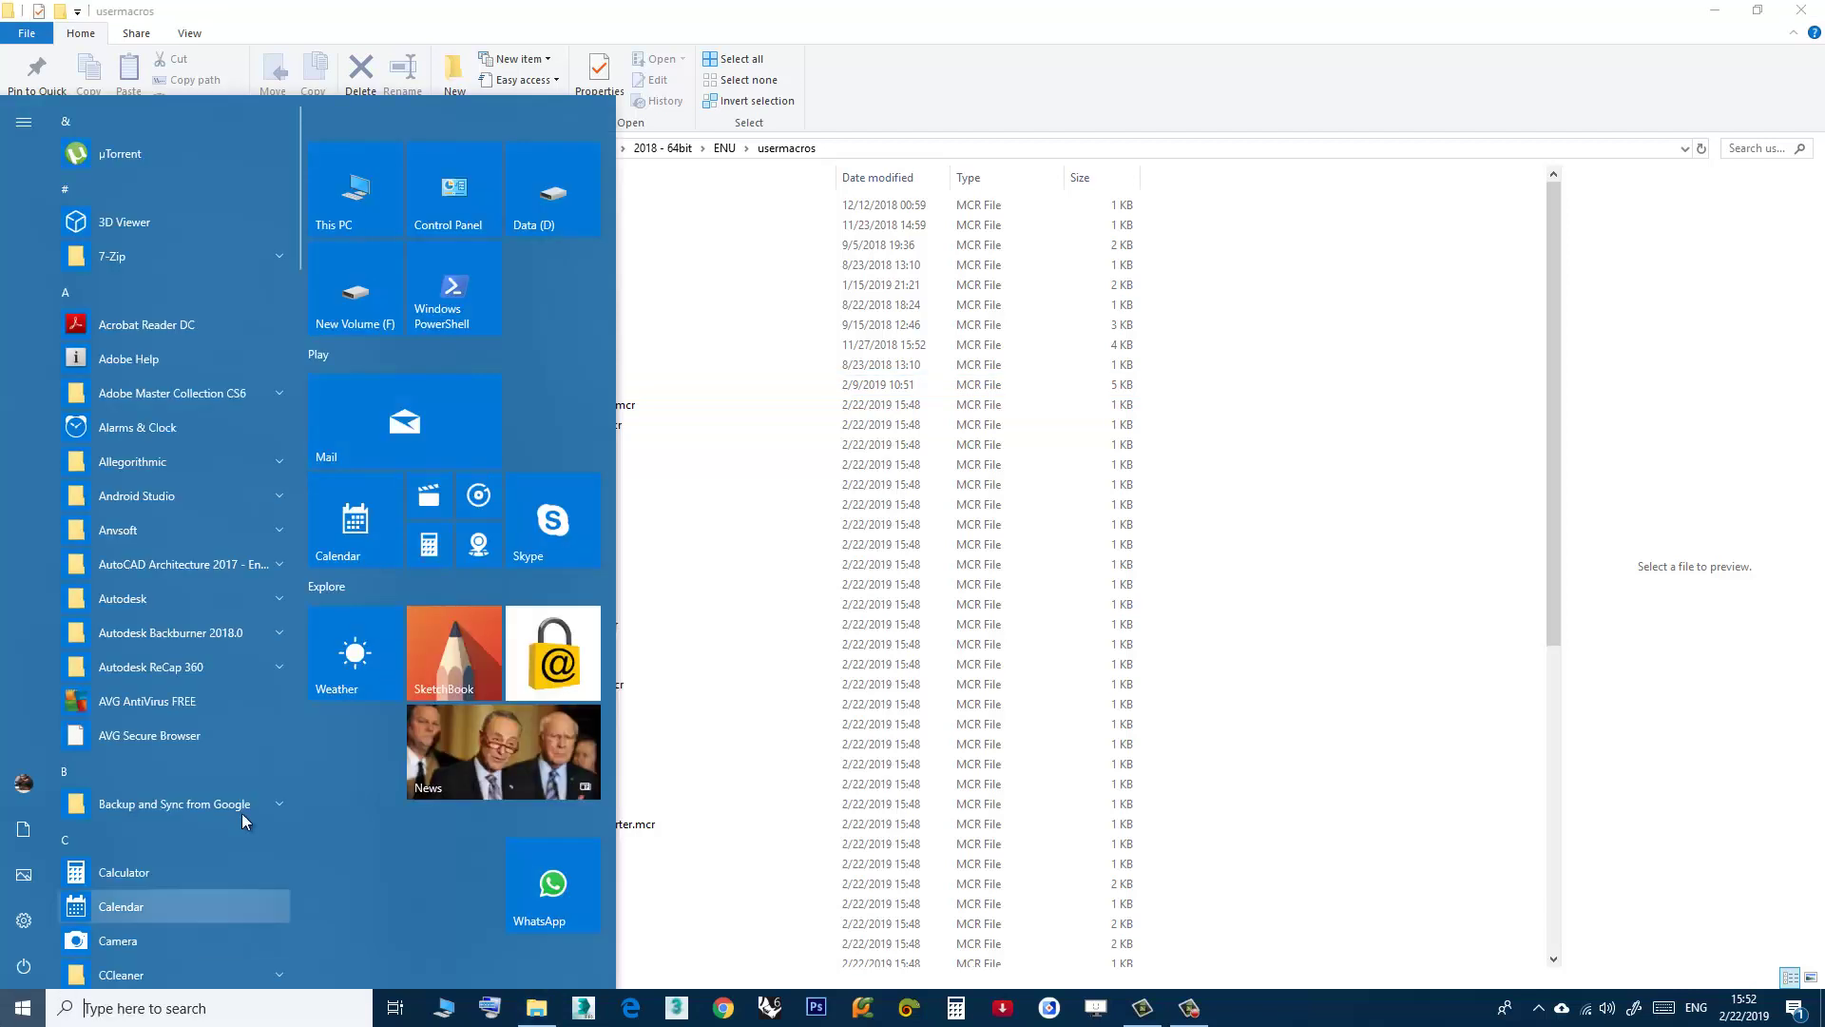
{"action": "left_click", "coordinate": [450, 201]}
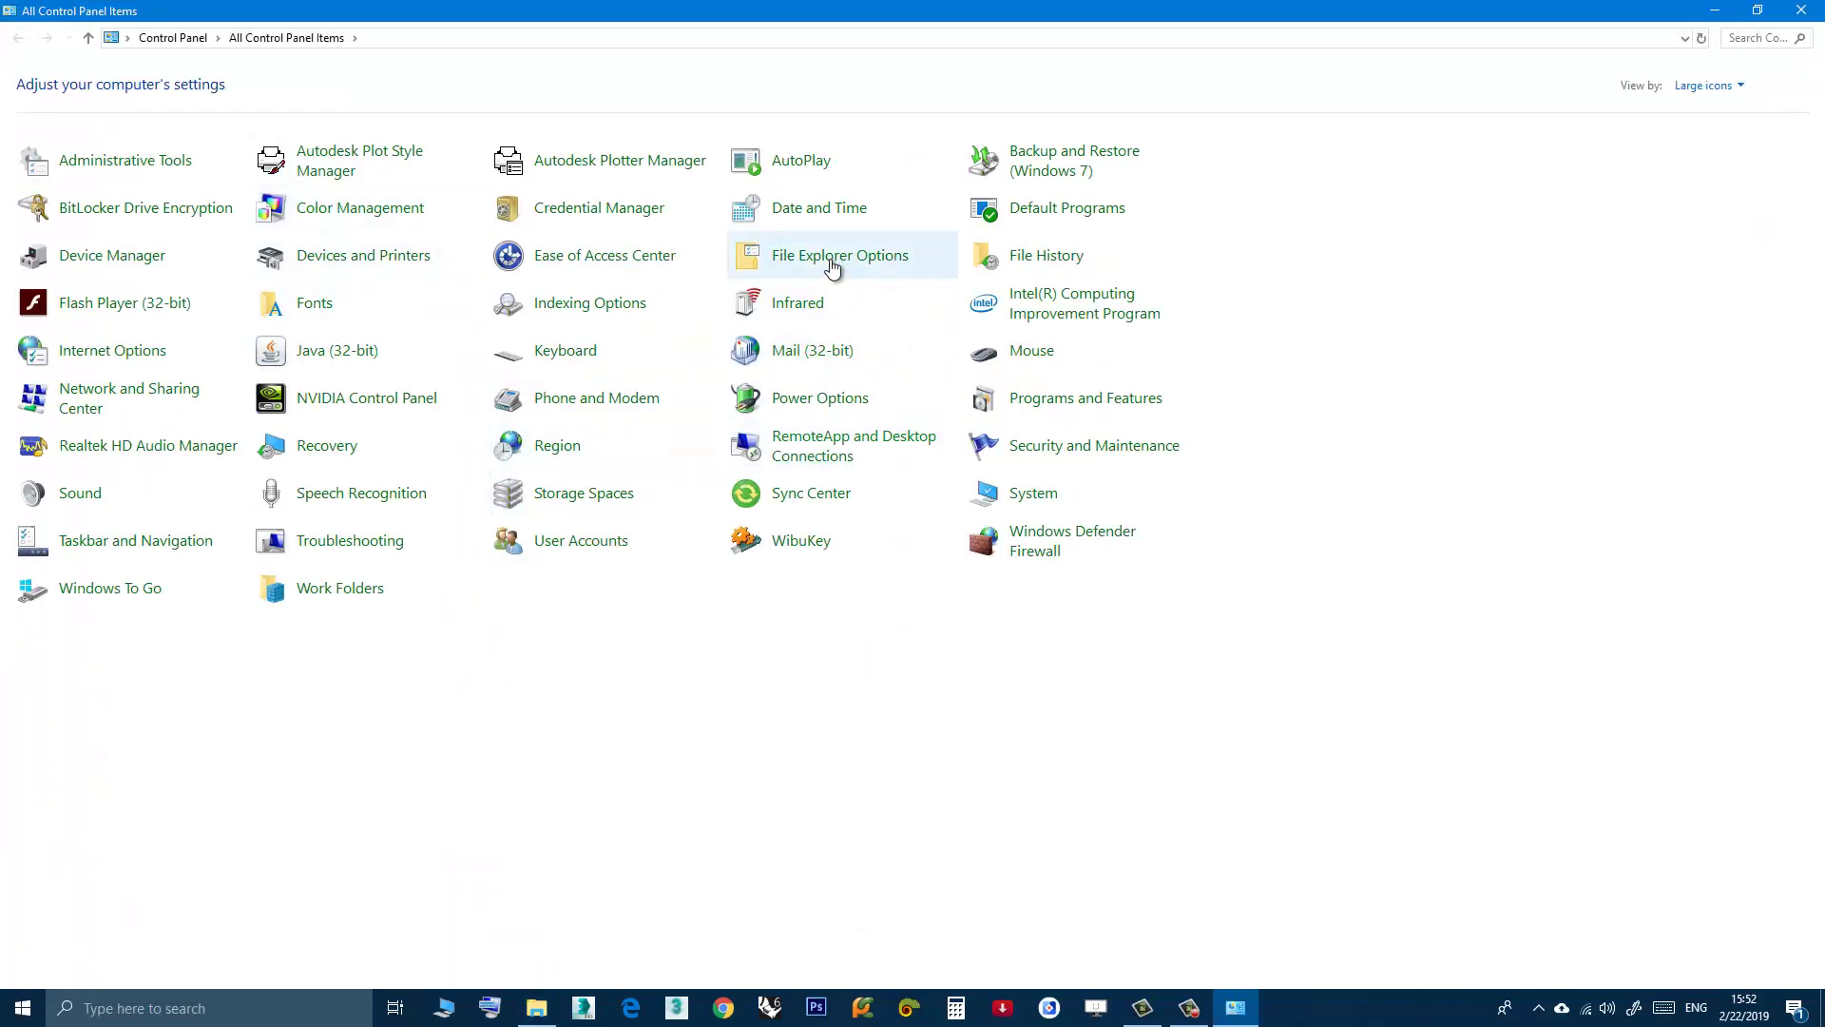
{"action": "left_click", "coordinate": [808, 267]}
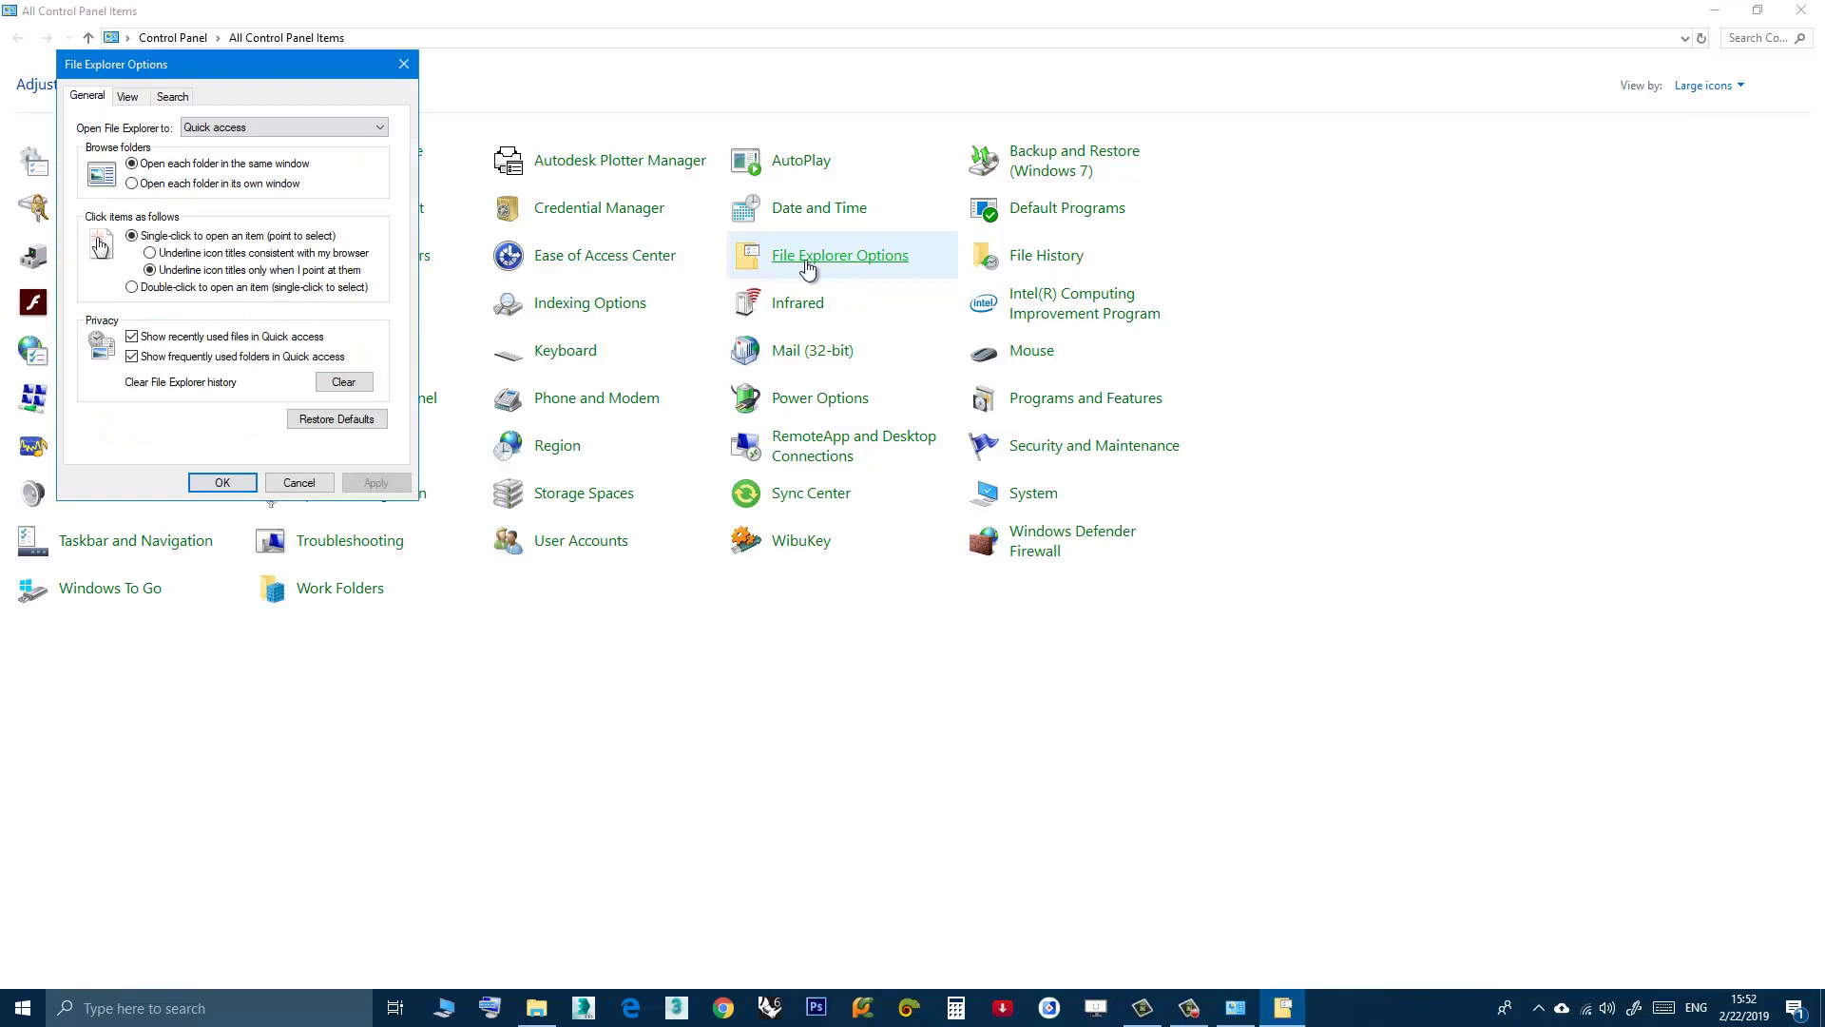
{"action": "left_click", "coordinate": [127, 97]}
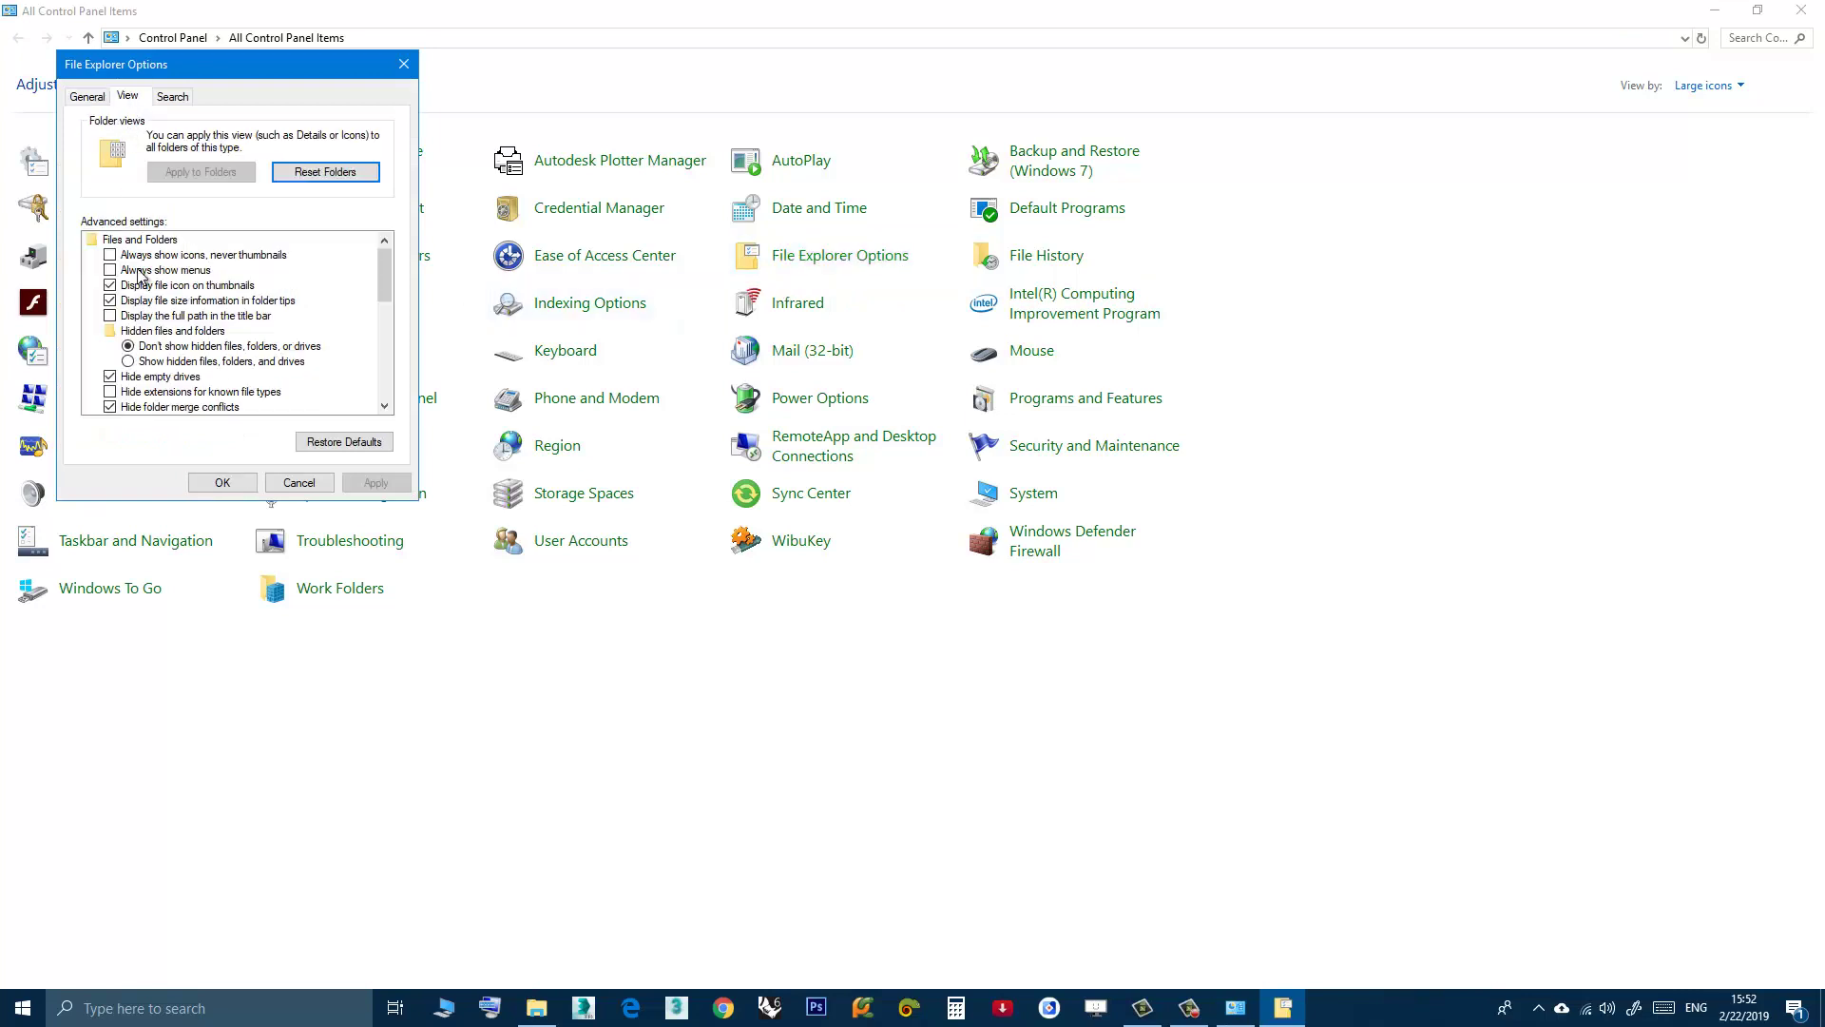
{"action": "left_click", "coordinate": [129, 362]}
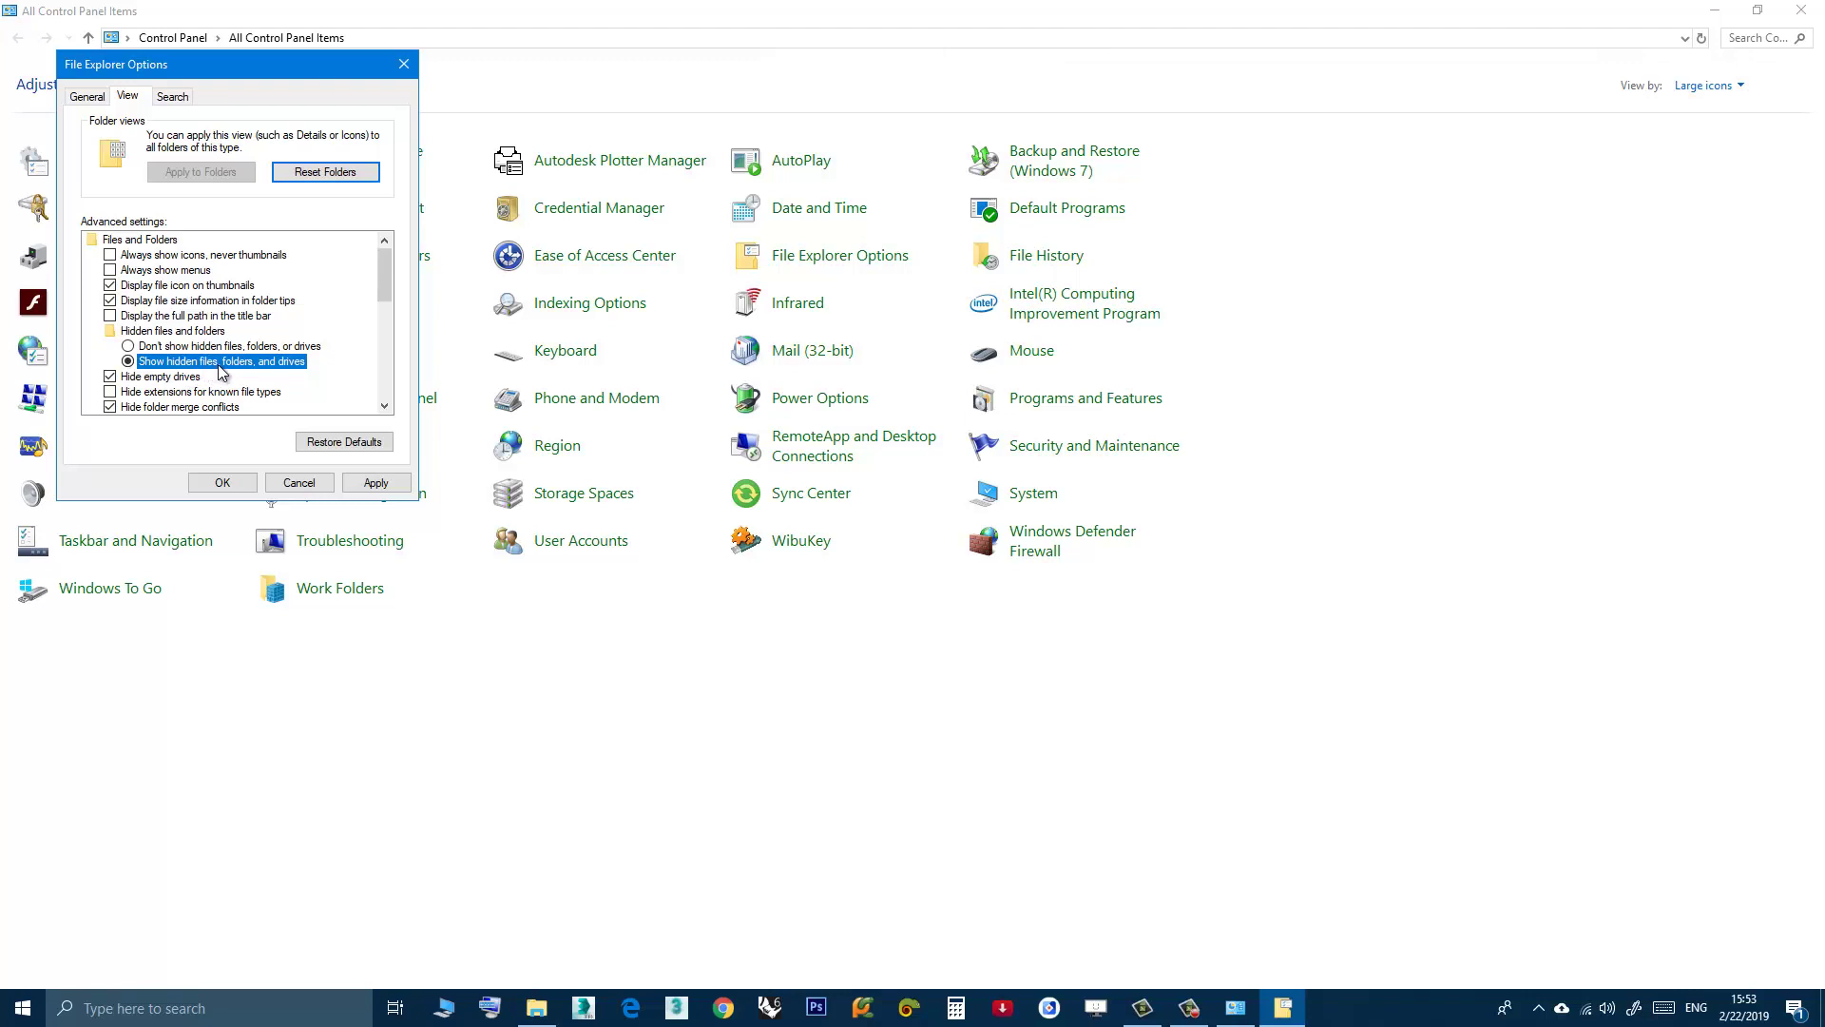
{"action": "left_click", "coordinate": [371, 485]}
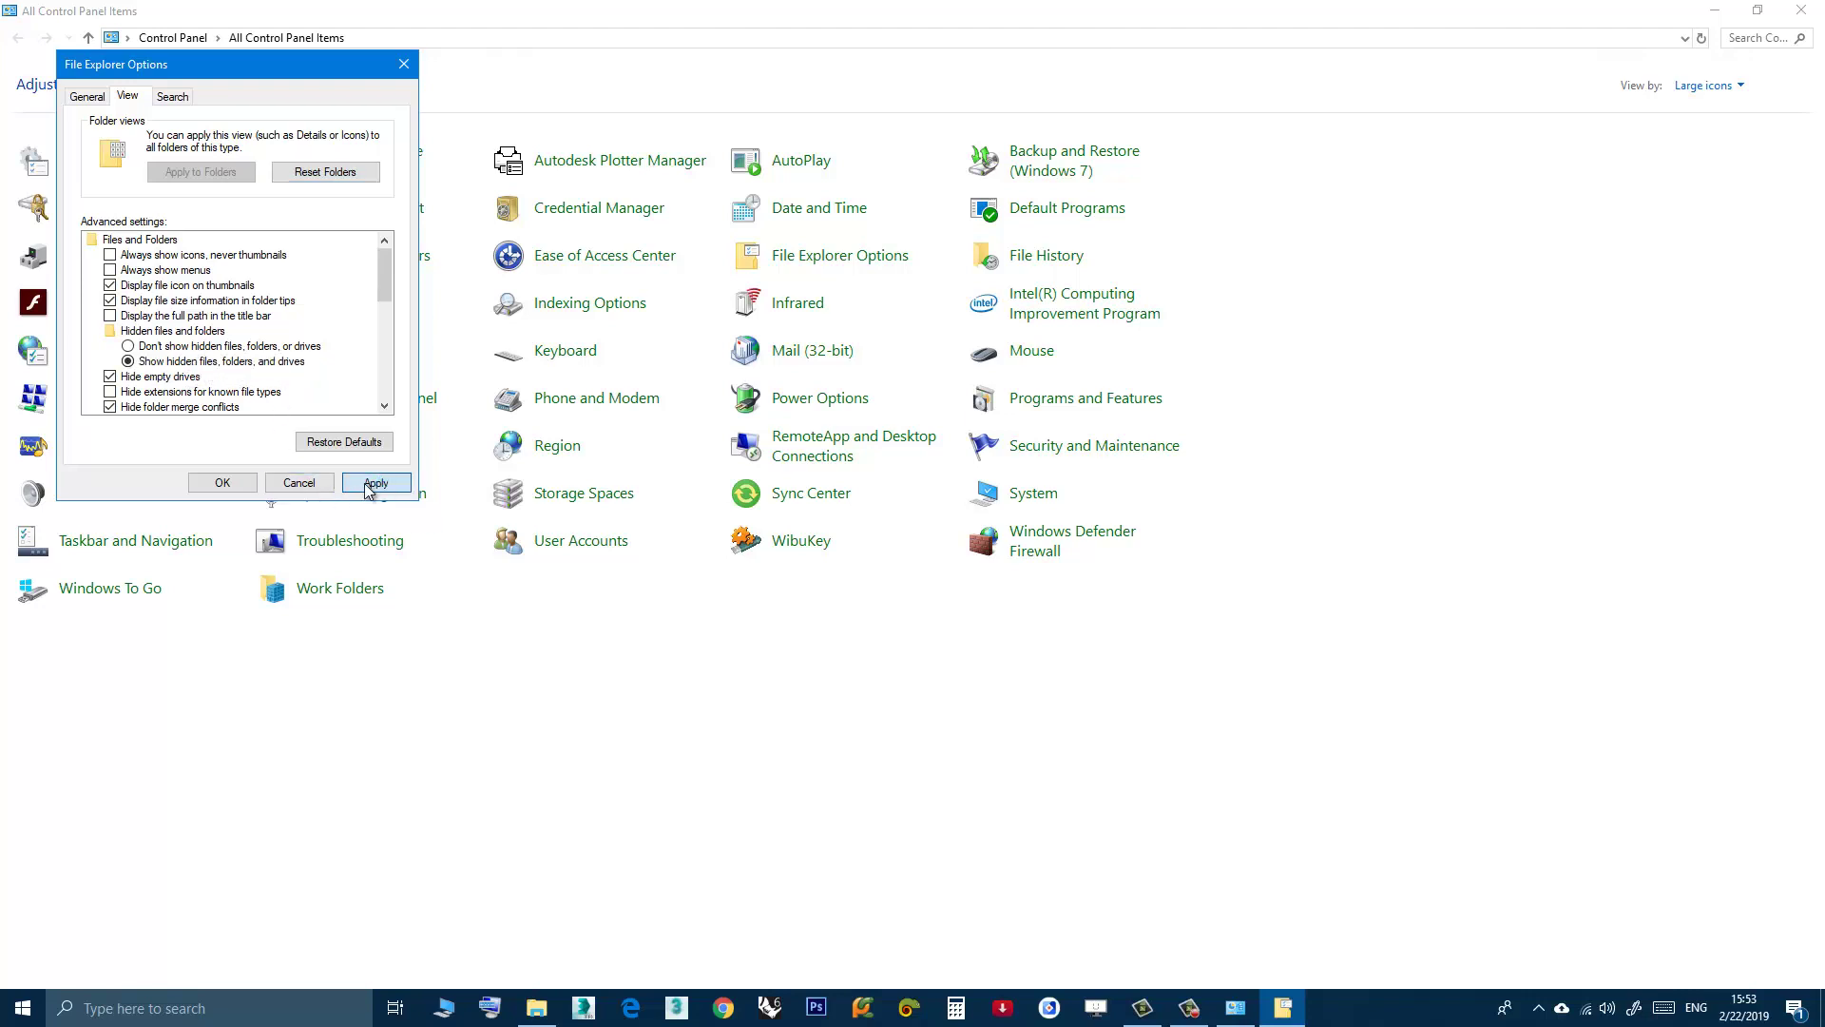
{"action": "left_click", "coordinate": [222, 482]}
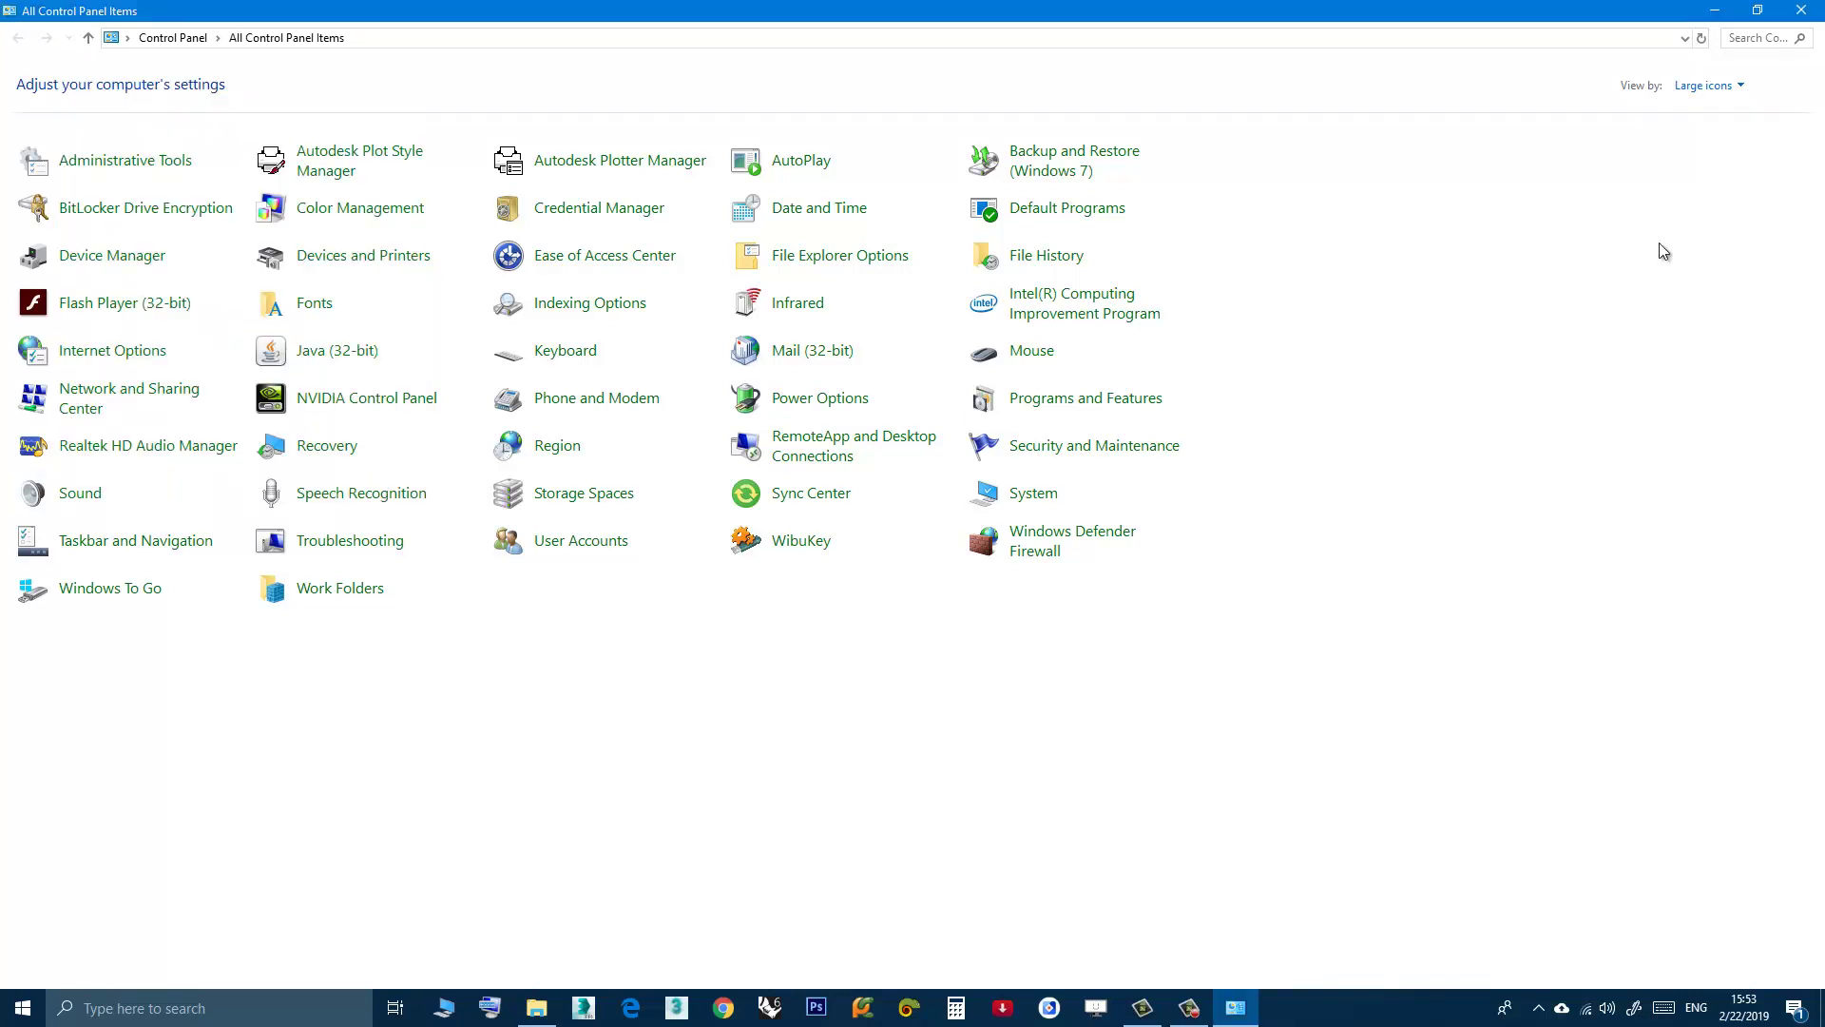
{"action": "left_click", "coordinate": [1714, 9]}
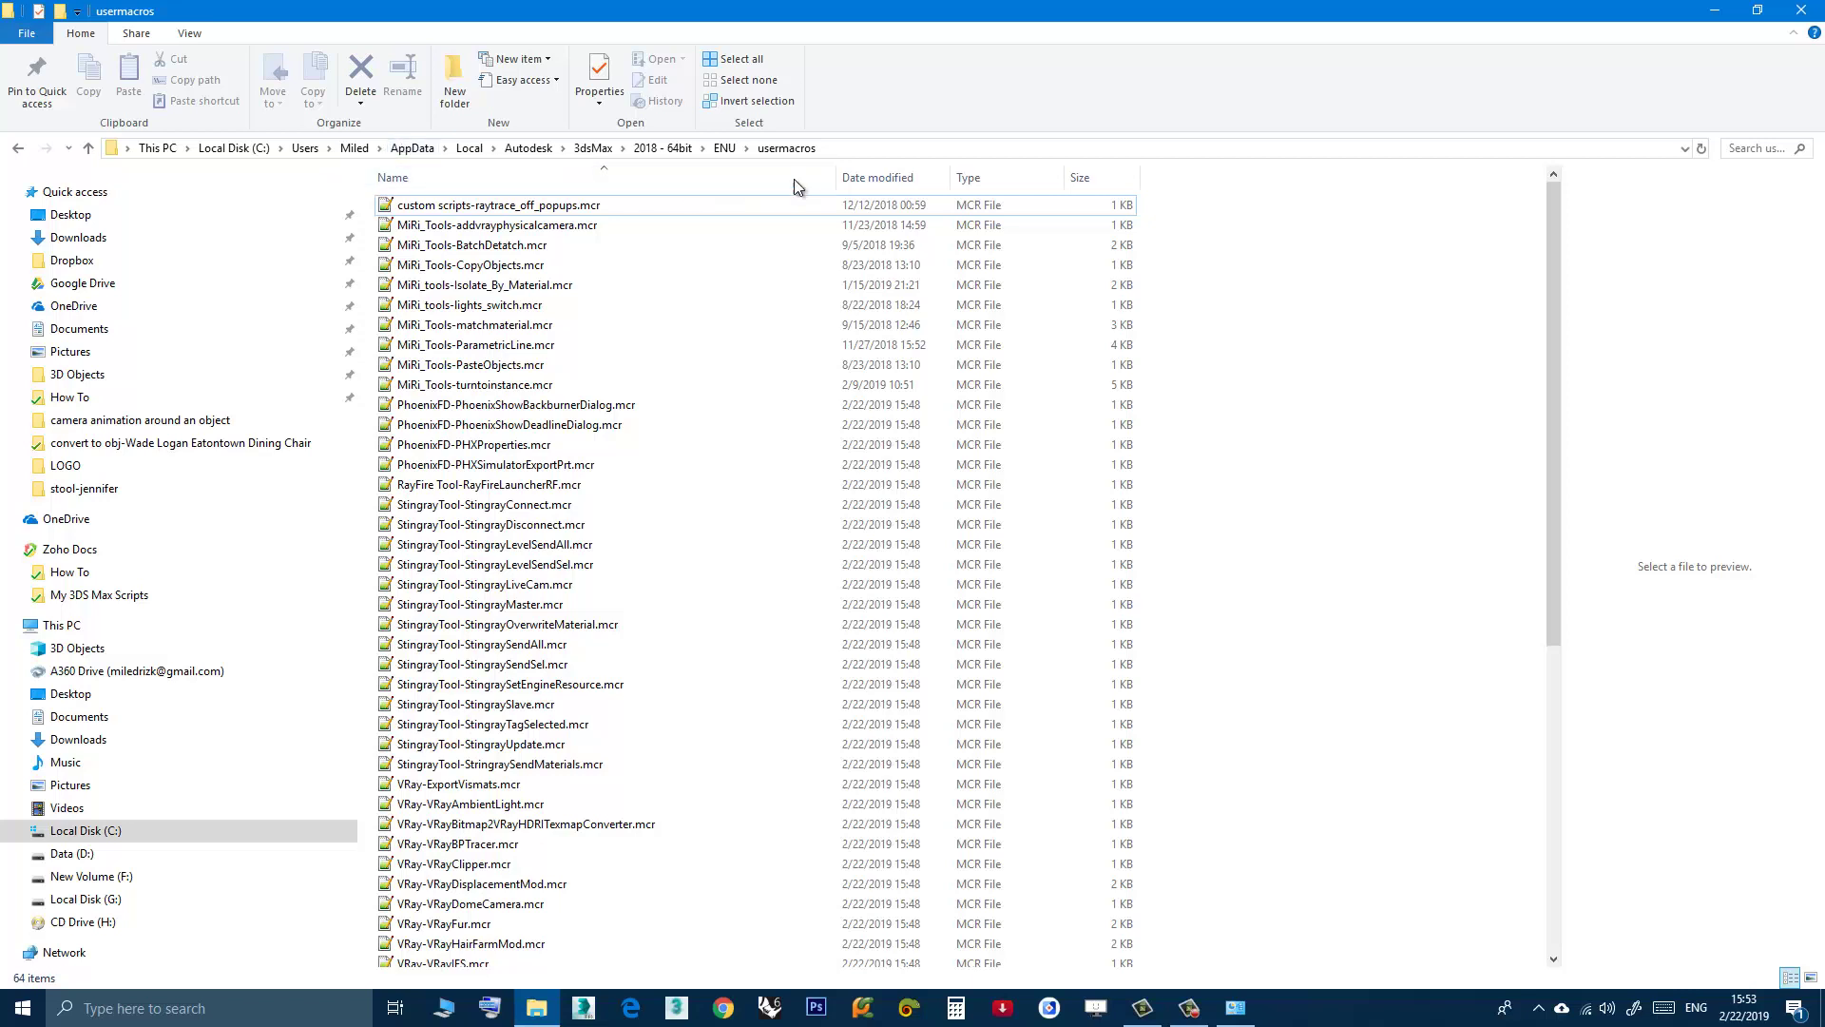
{"action": "left_click", "coordinate": [850, 149]}
{"action": "left_click", "coordinate": [581, 150]}
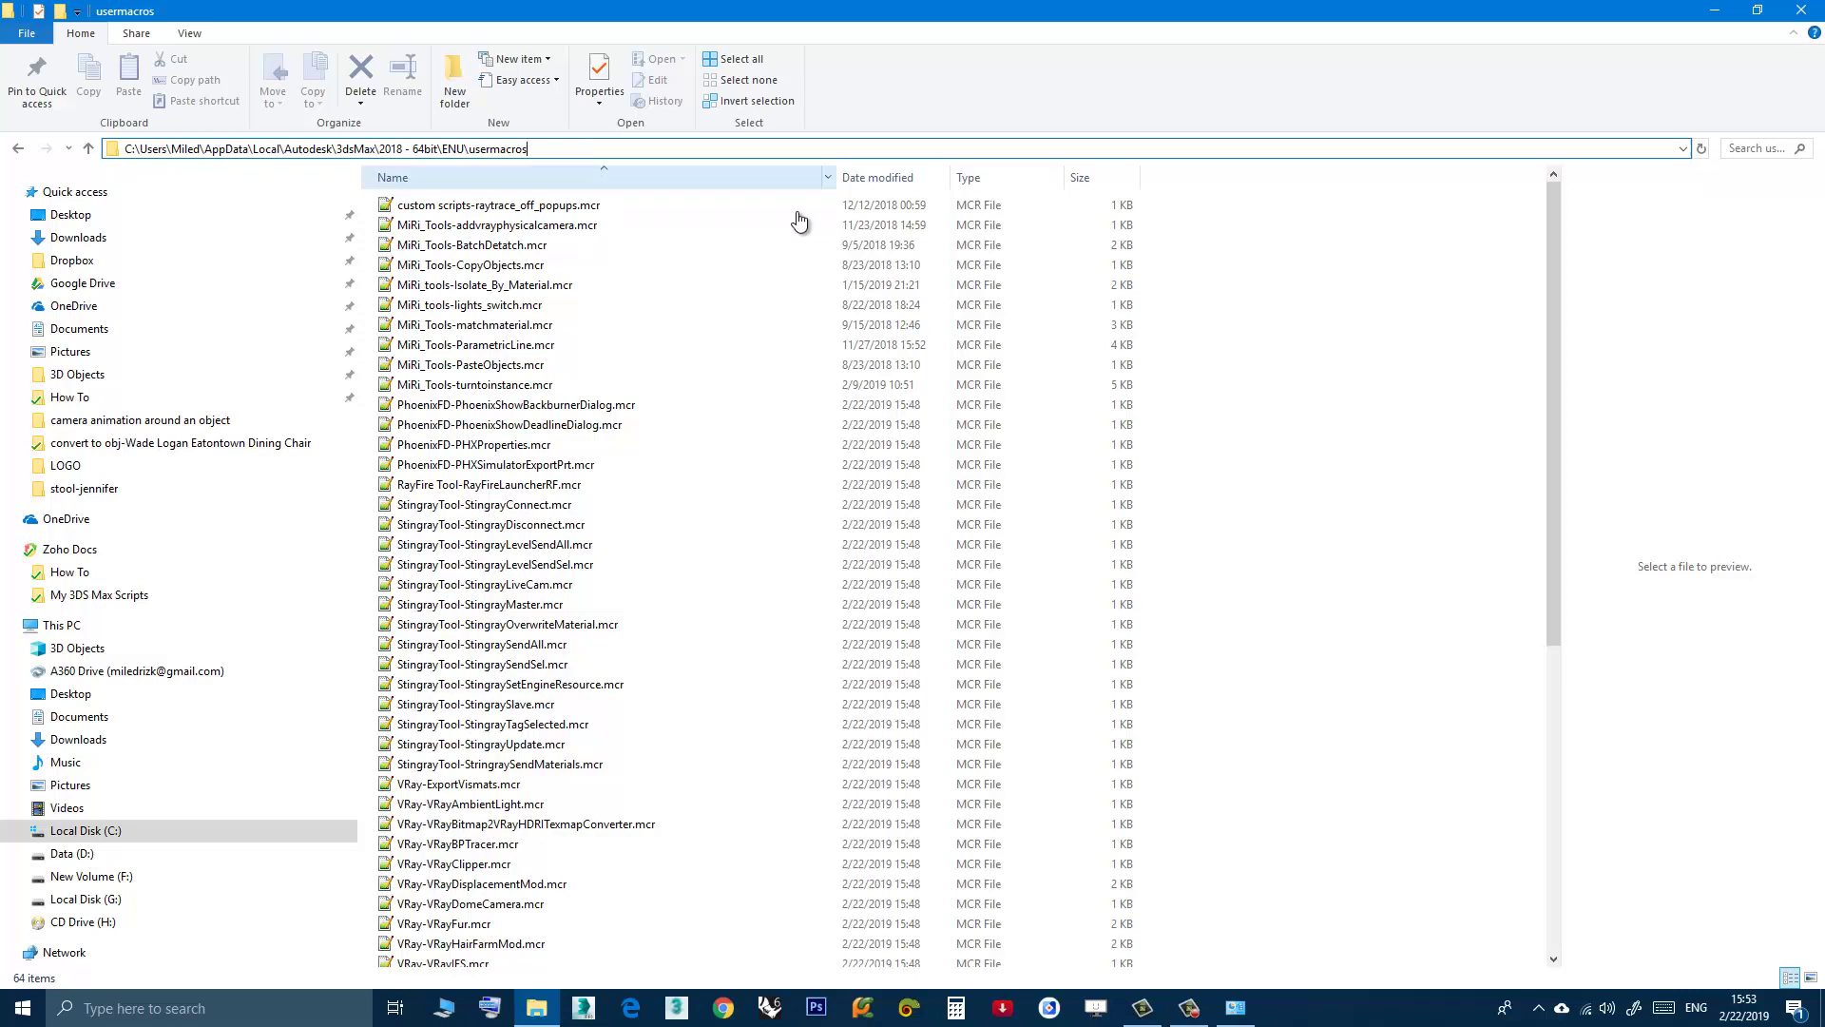
{"action": "left_click", "coordinate": [1337, 413]}
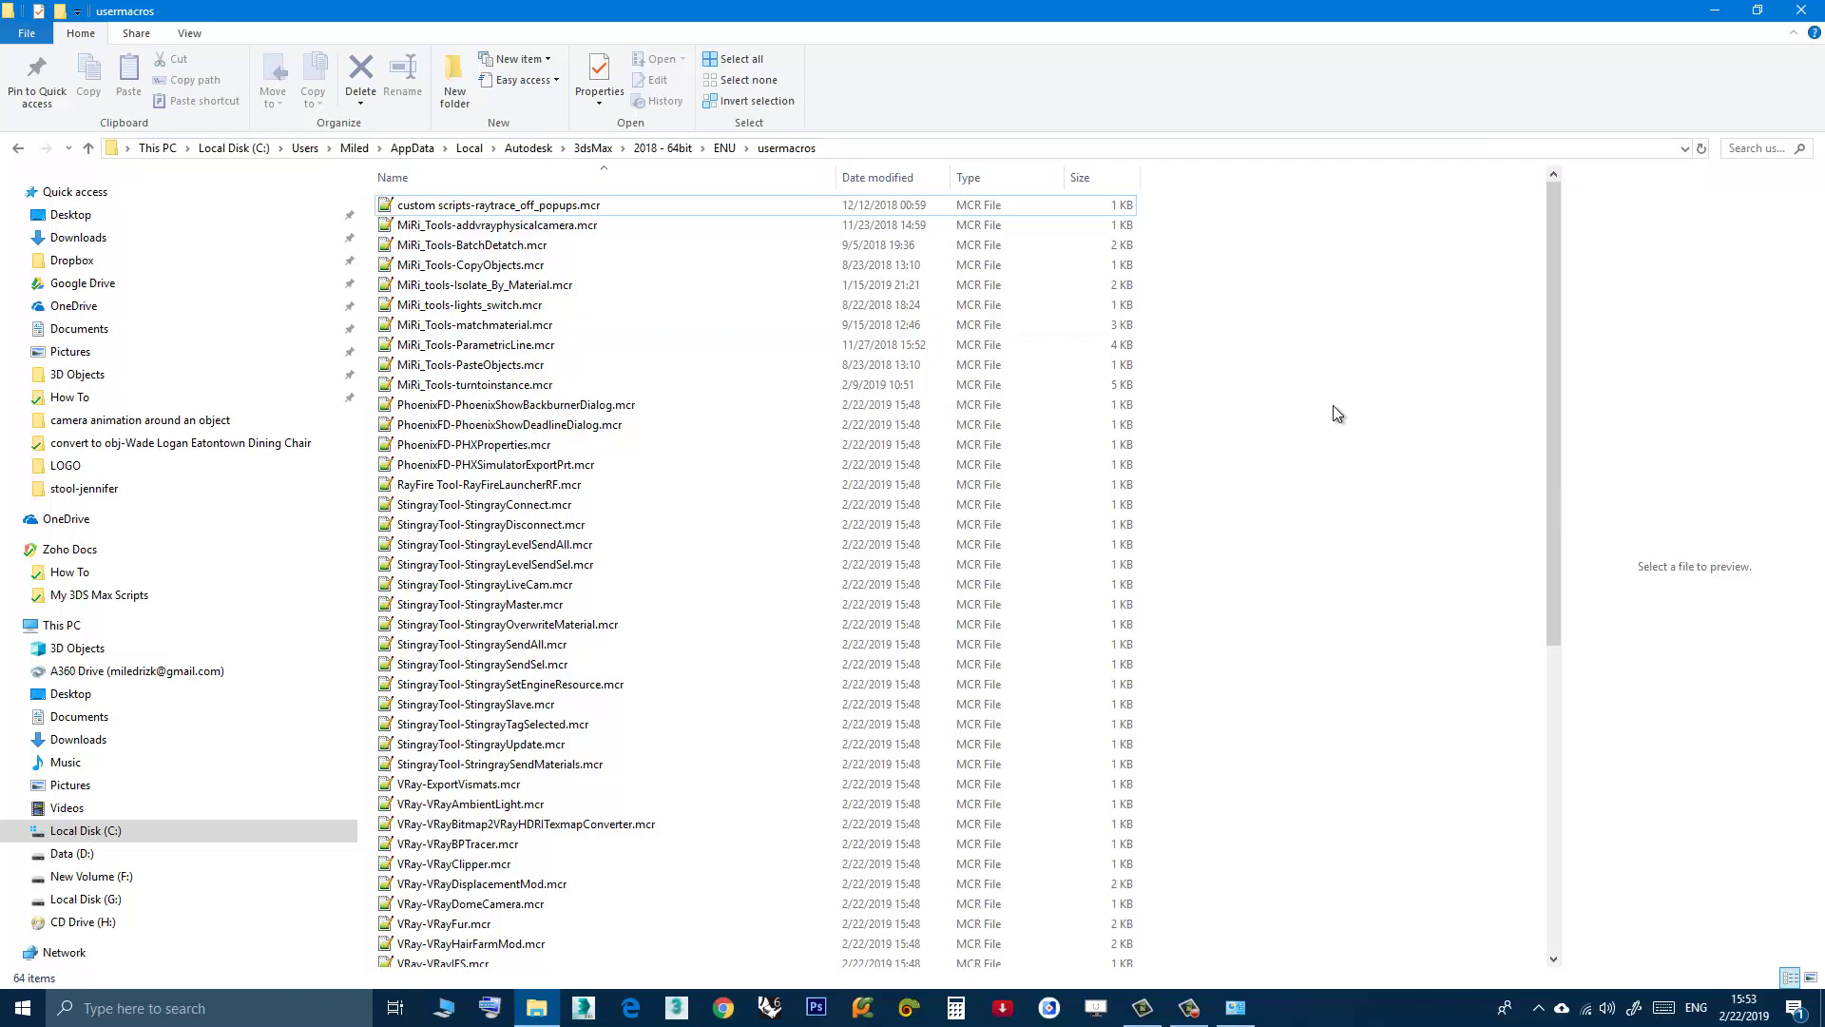
{"action": "left_click", "coordinate": [435, 412]}
{"action": "left_click", "coordinate": [567, 390]}
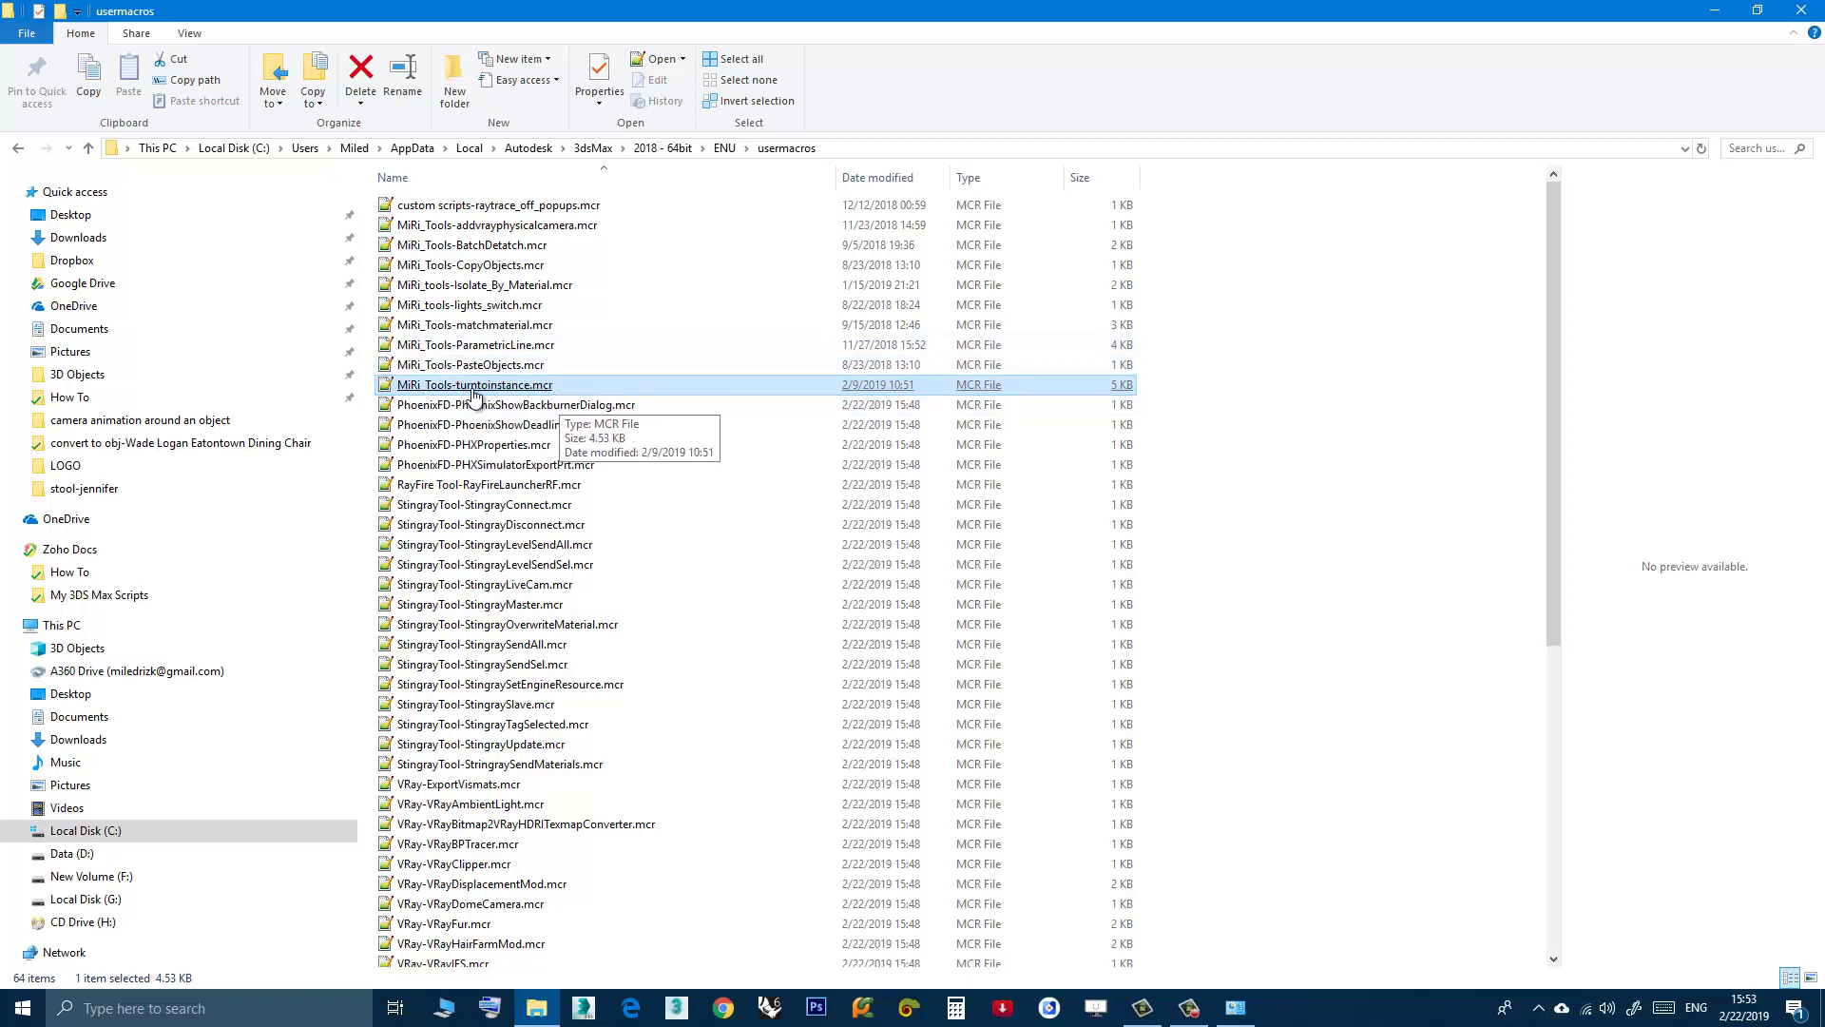
{"action": "left_click", "coordinate": [894, 426]}
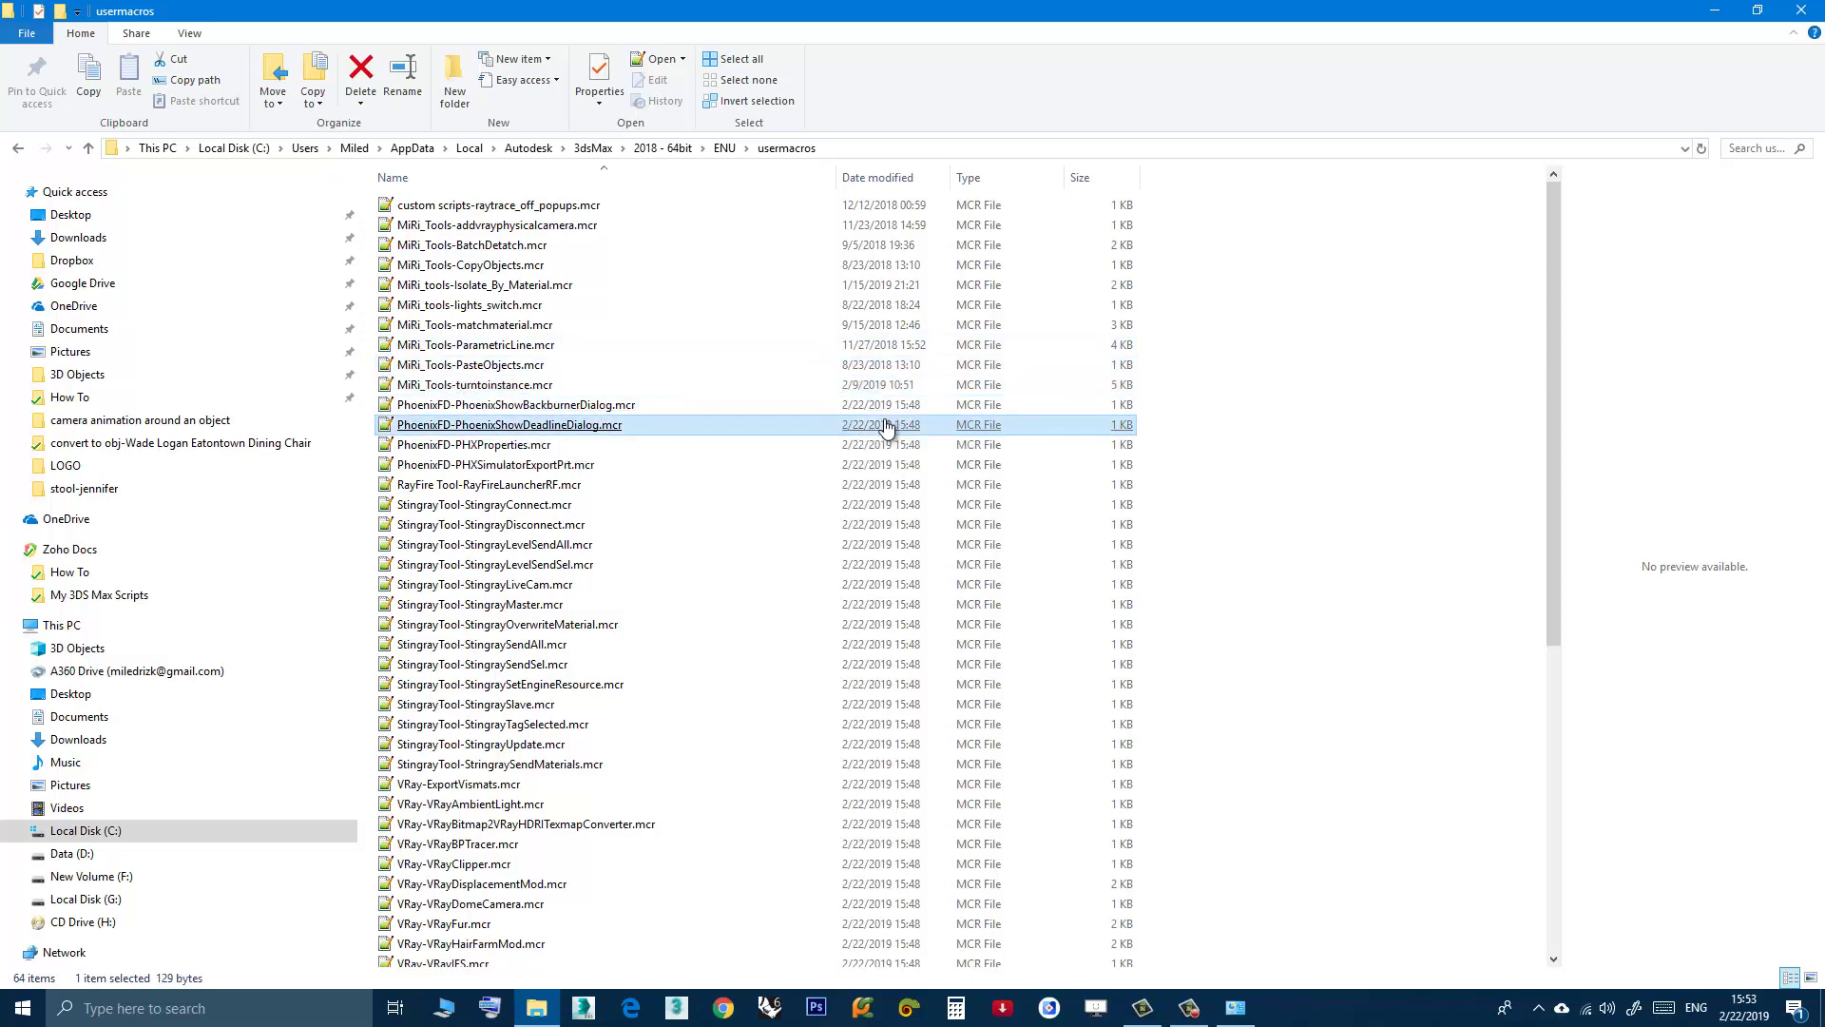
{"action": "left_click", "coordinate": [578, 408]}
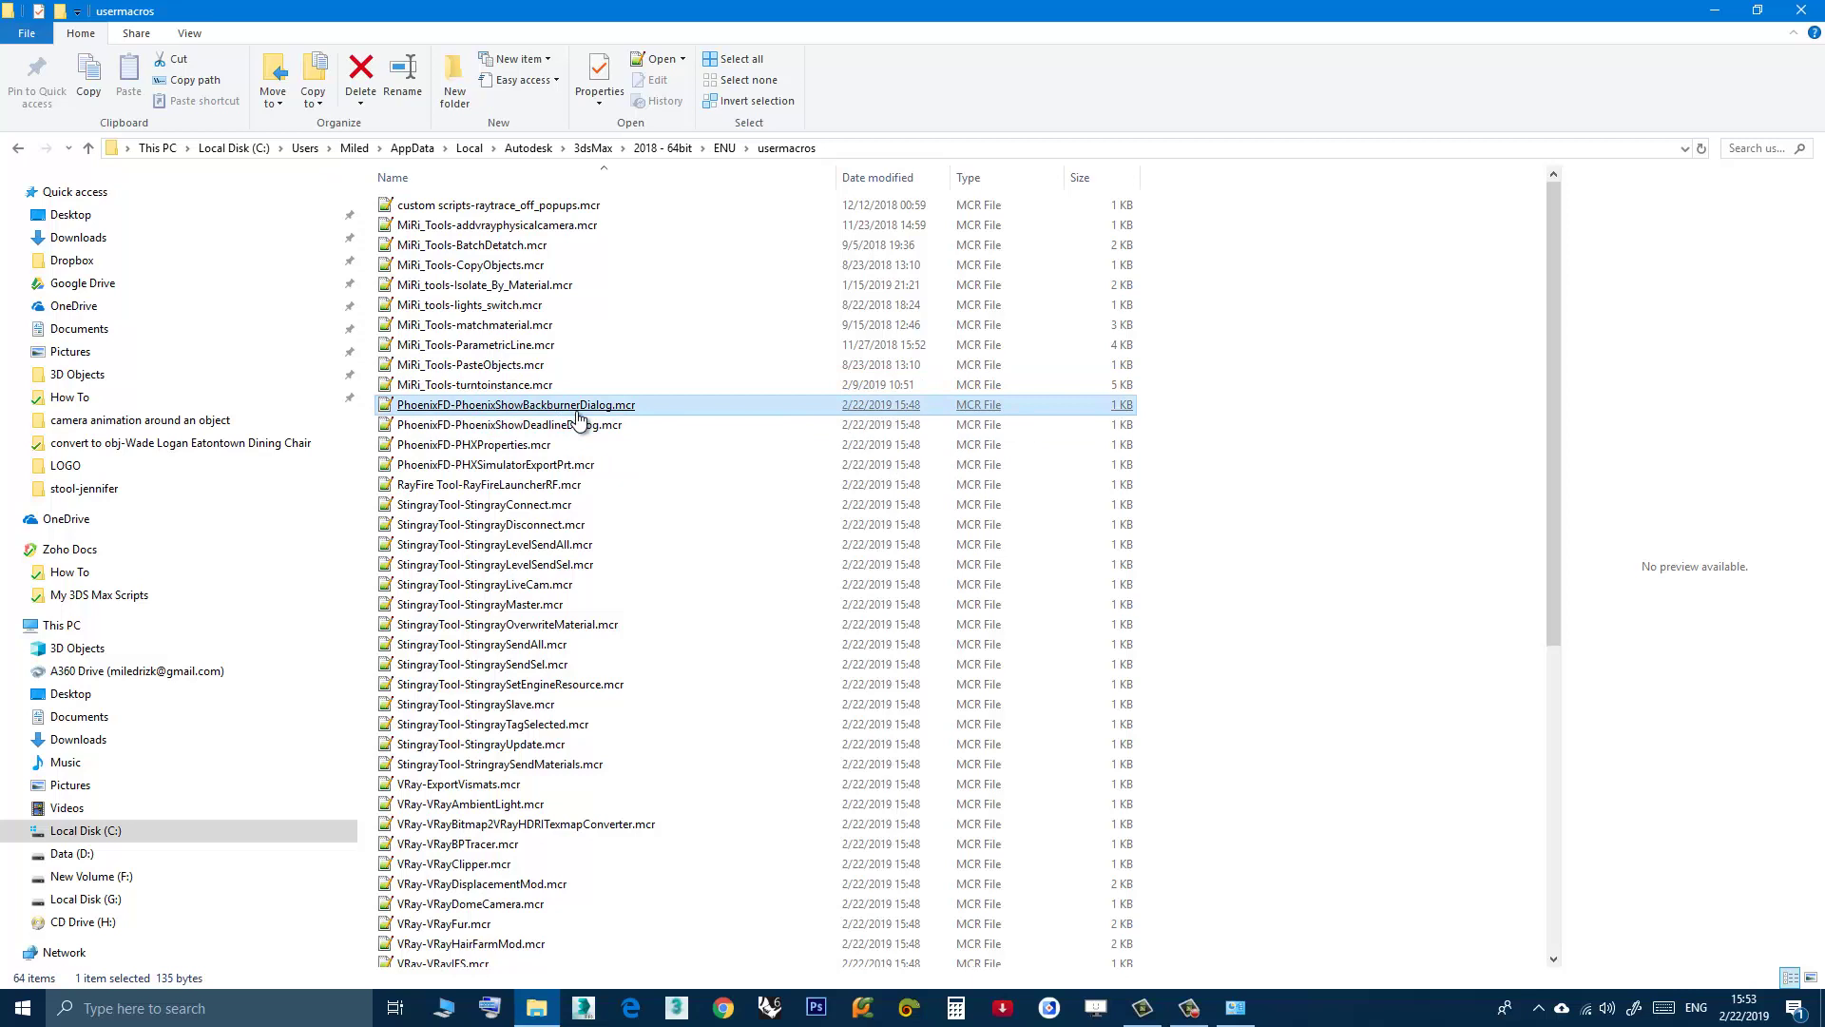
{"action": "left_click", "coordinate": [529, 390]}
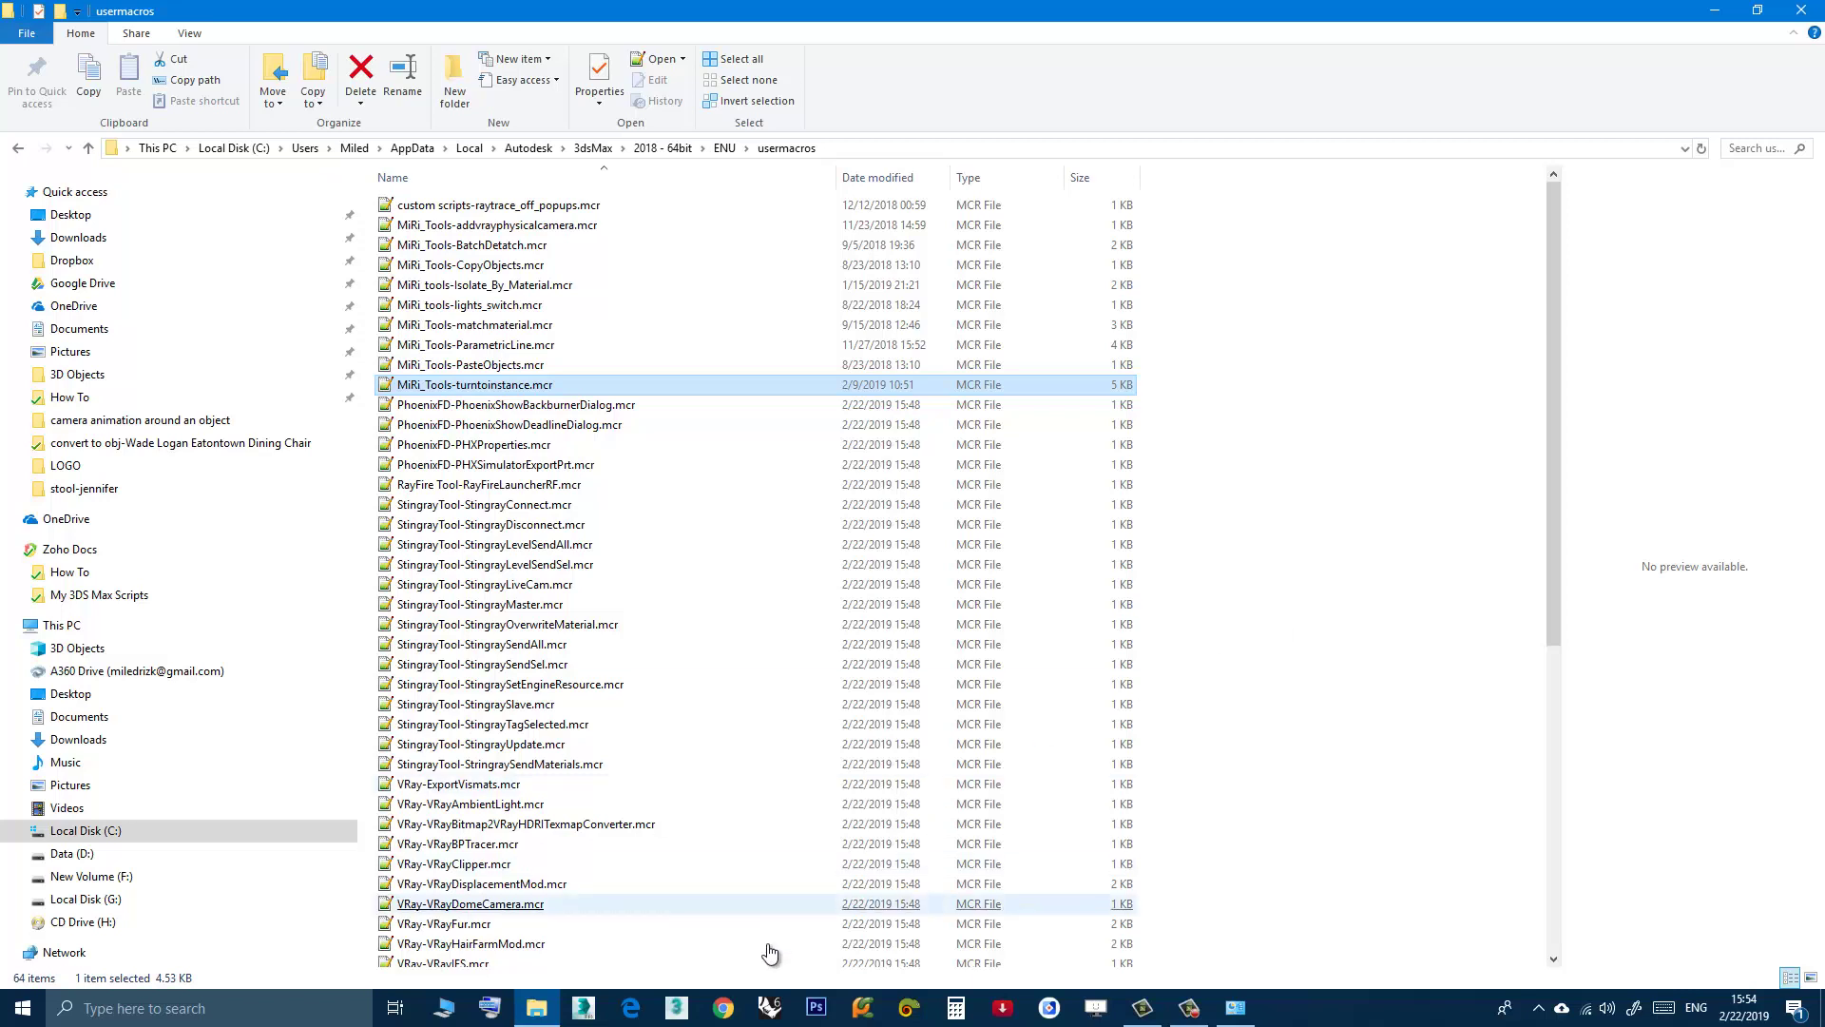
Return to 3ds Max and open Customize > Customize User Interface.
{"action": "left_click", "coordinate": [676, 1010]}
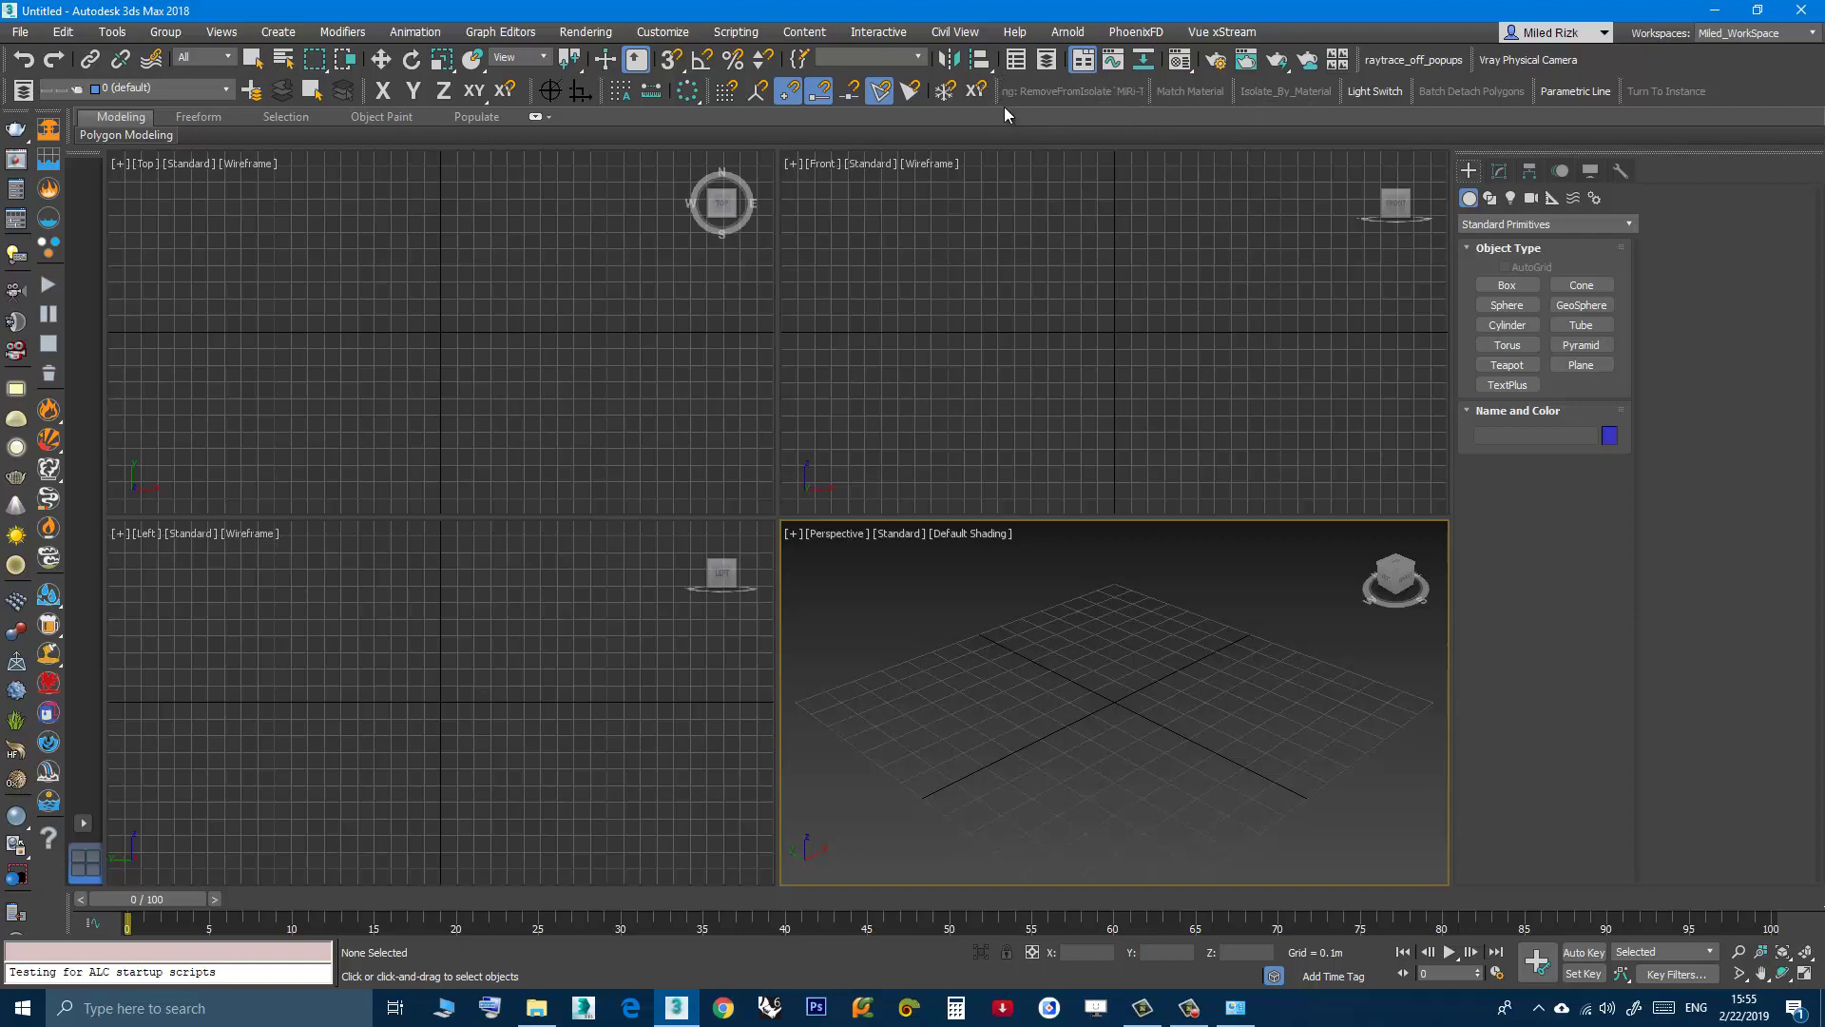
{"action": "left_click", "coordinate": [670, 37]}
{"action": "left_click", "coordinate": [694, 69]}
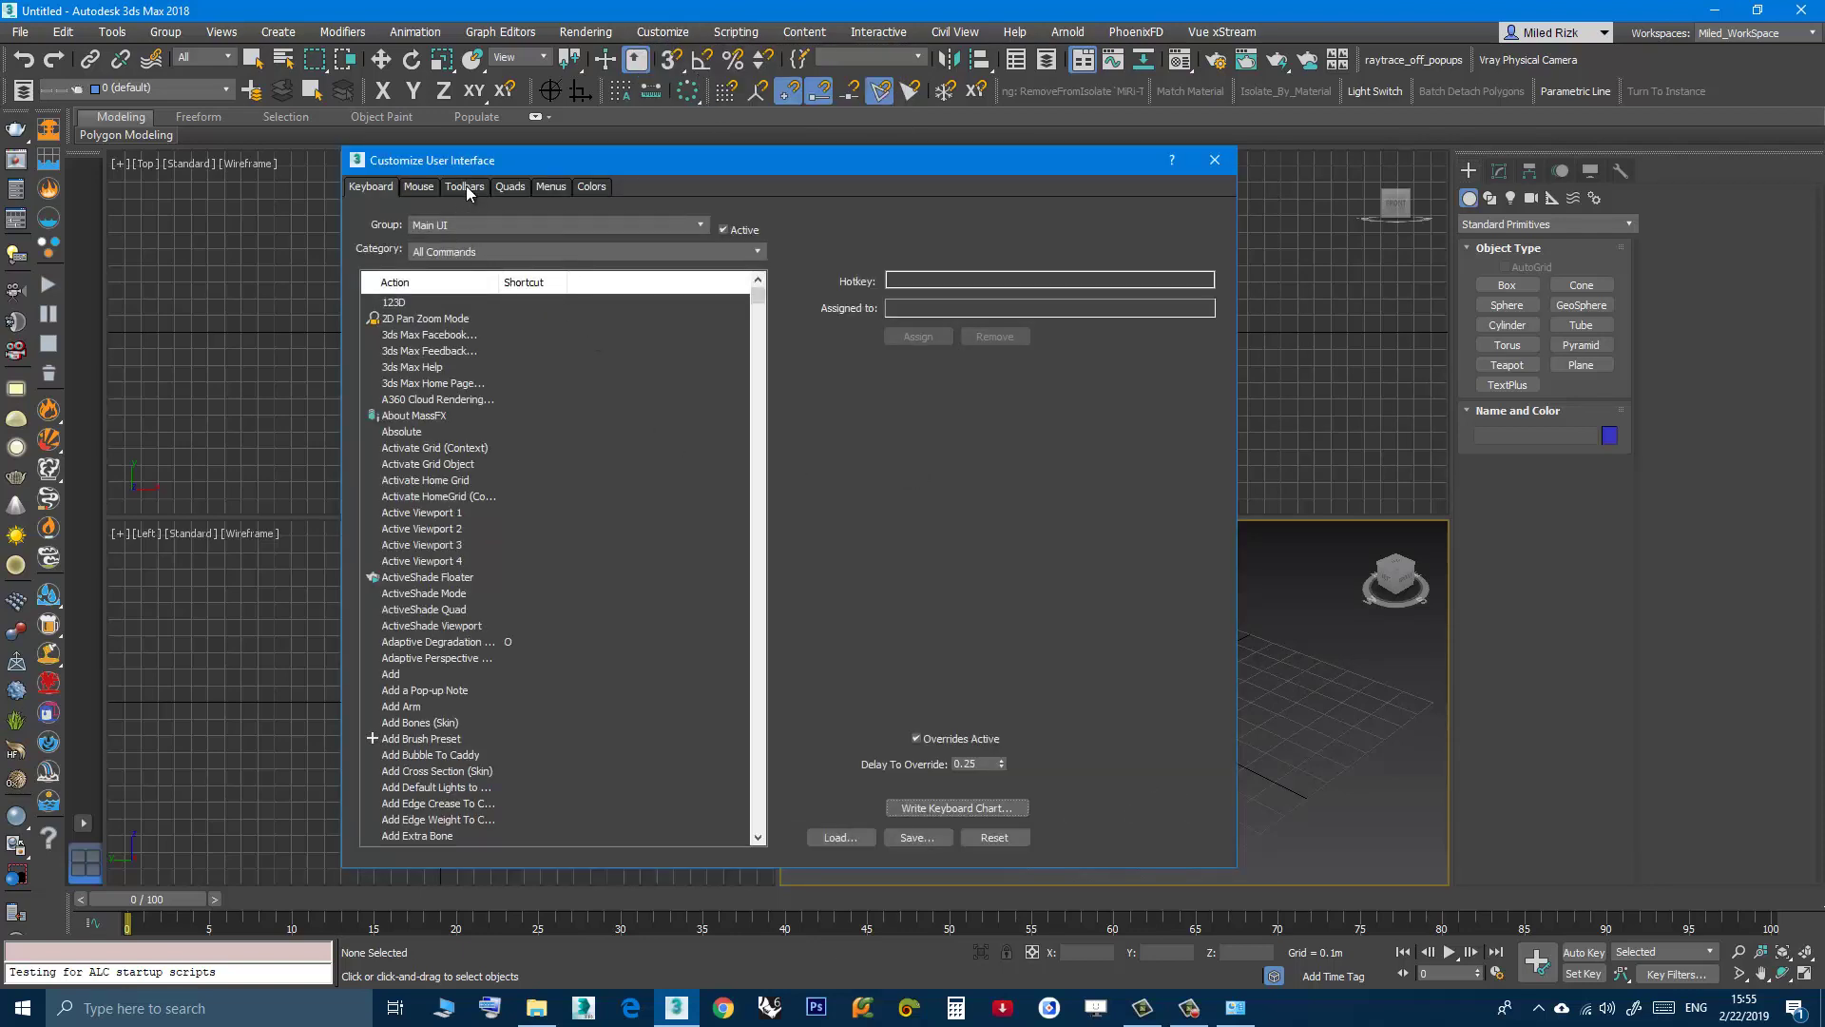
On the Toolbars tab, select the 'Remove from isolate' custom toolbar for deletion.
{"action": "left_click", "coordinate": [466, 188]}
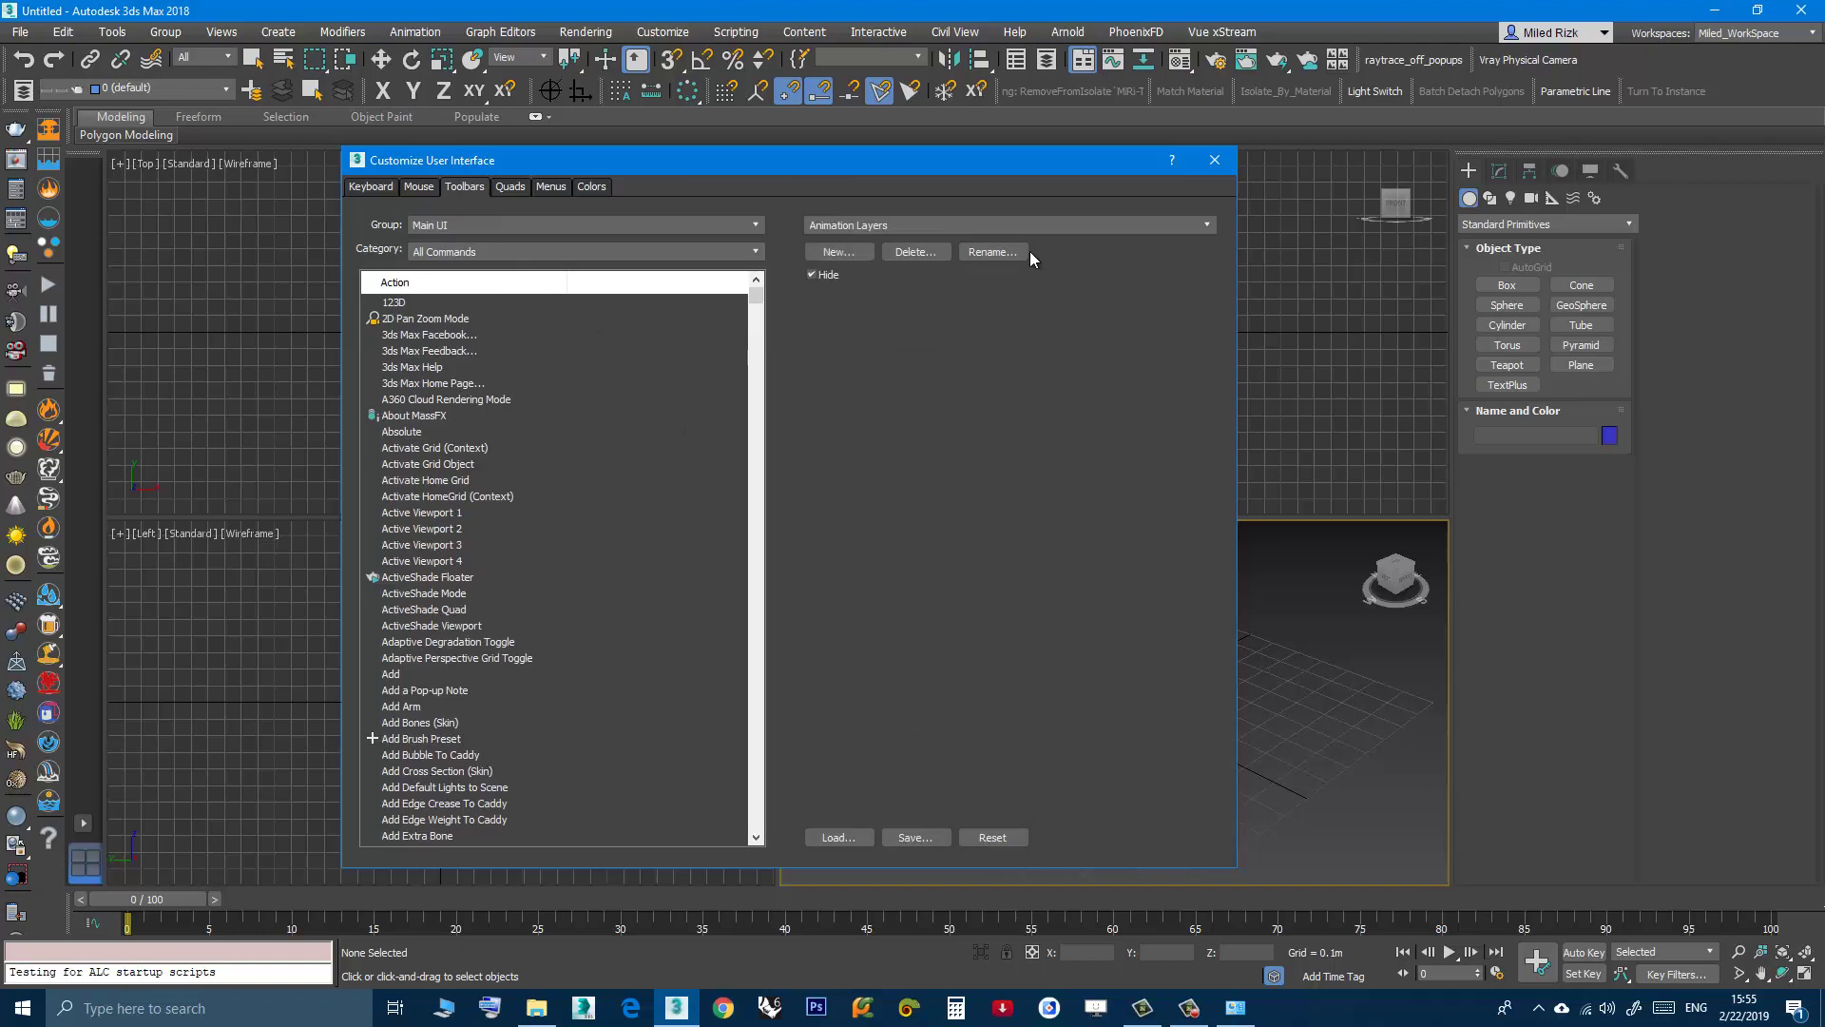
{"action": "left_click", "coordinate": [1031, 225]}
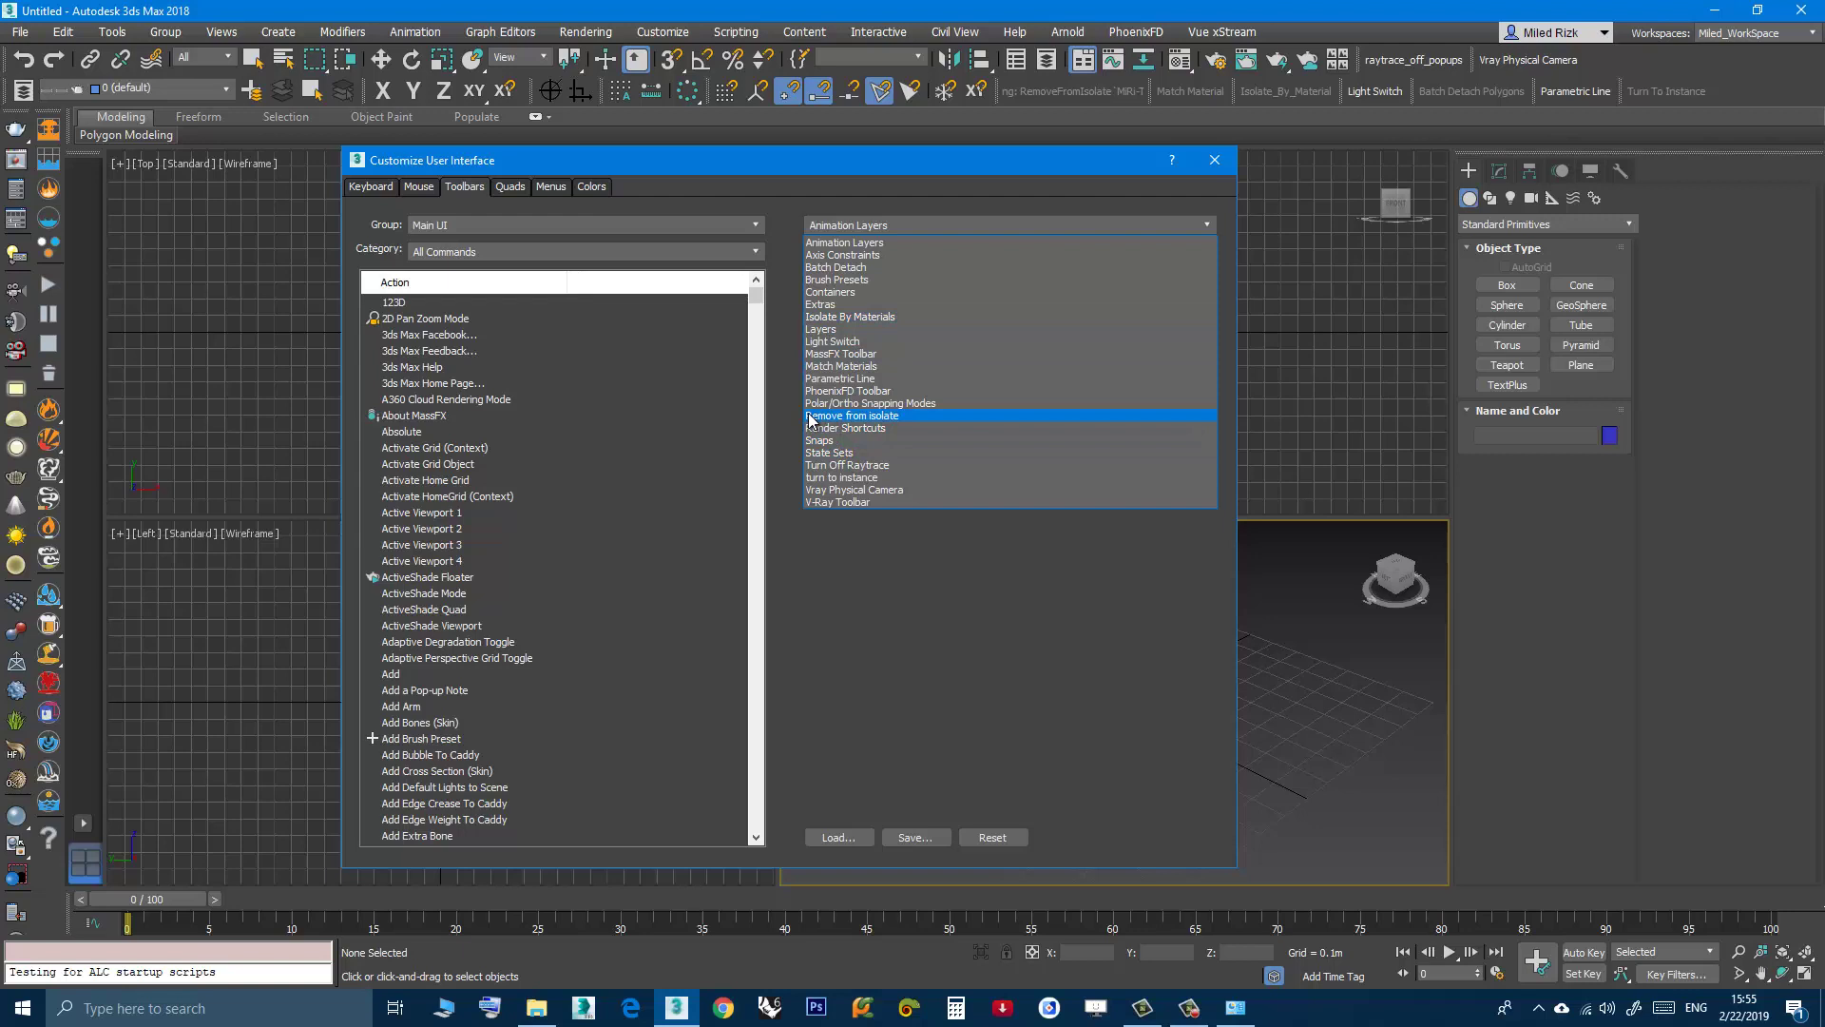
{"action": "left_click", "coordinate": [847, 416]}
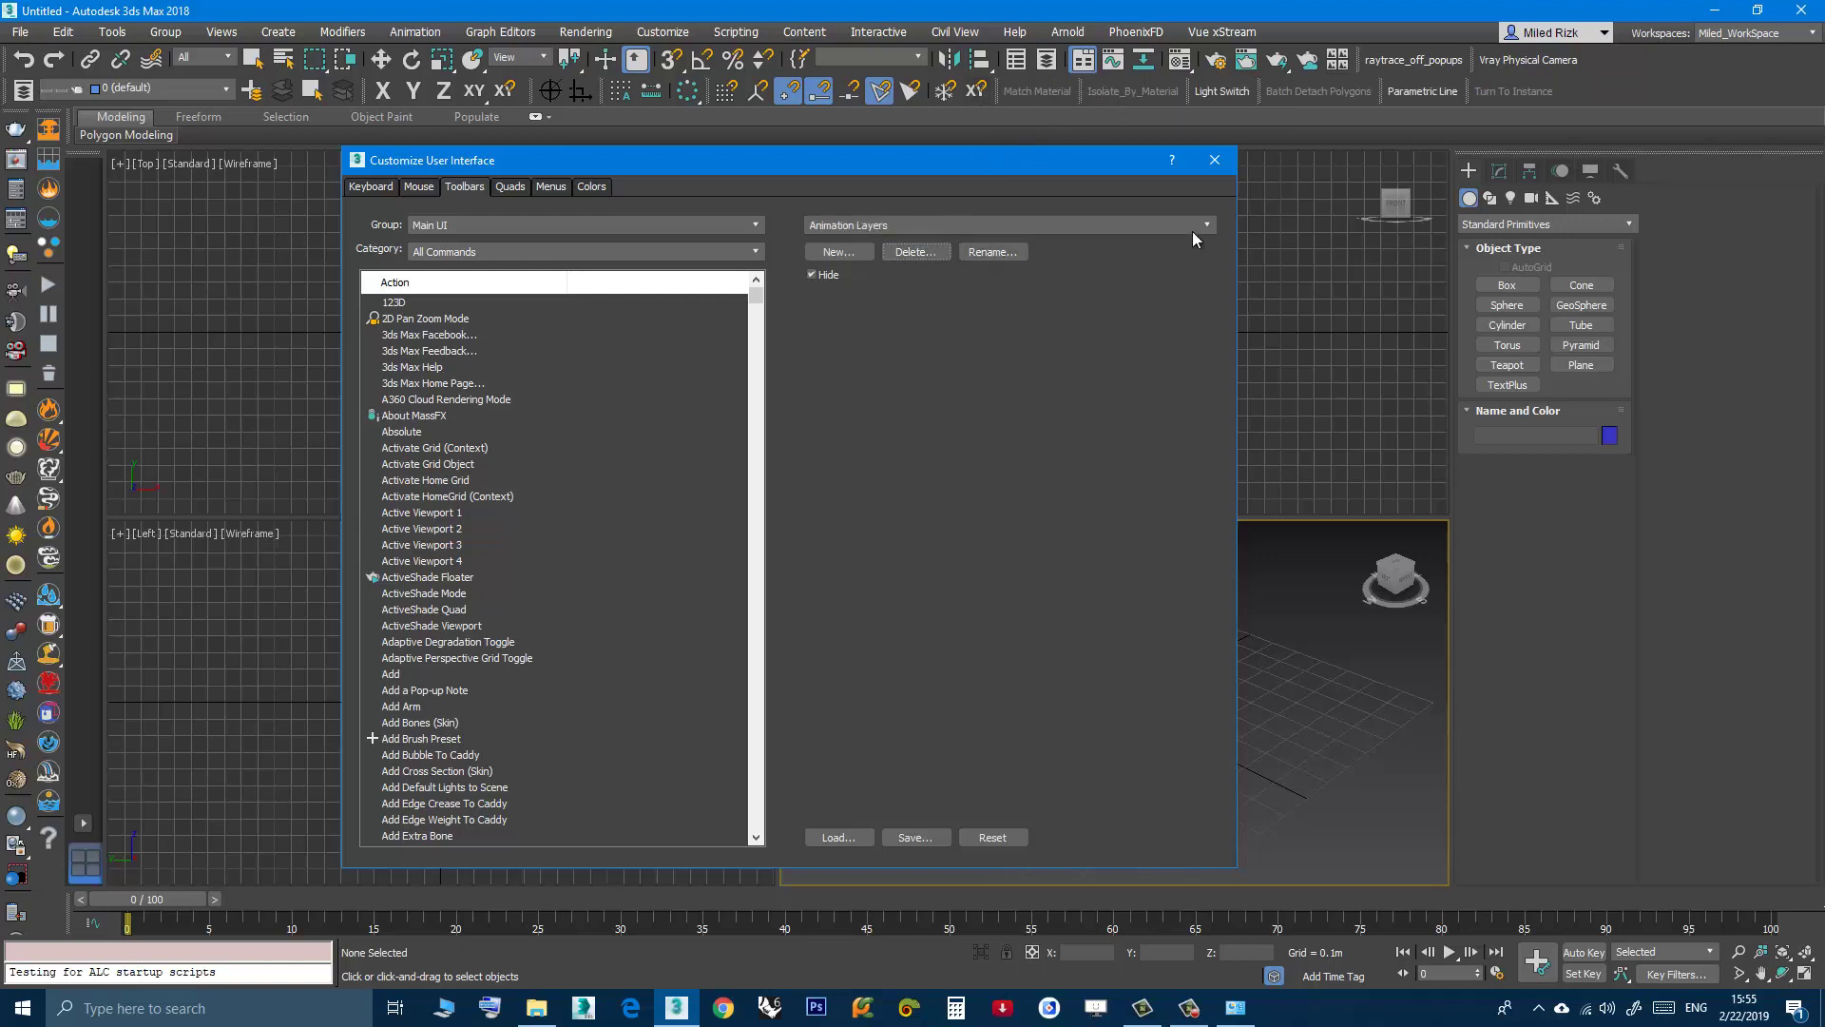
On the Quads tab, bring up the context options for the CopyObjects entry.
{"action": "left_click", "coordinate": [504, 187]}
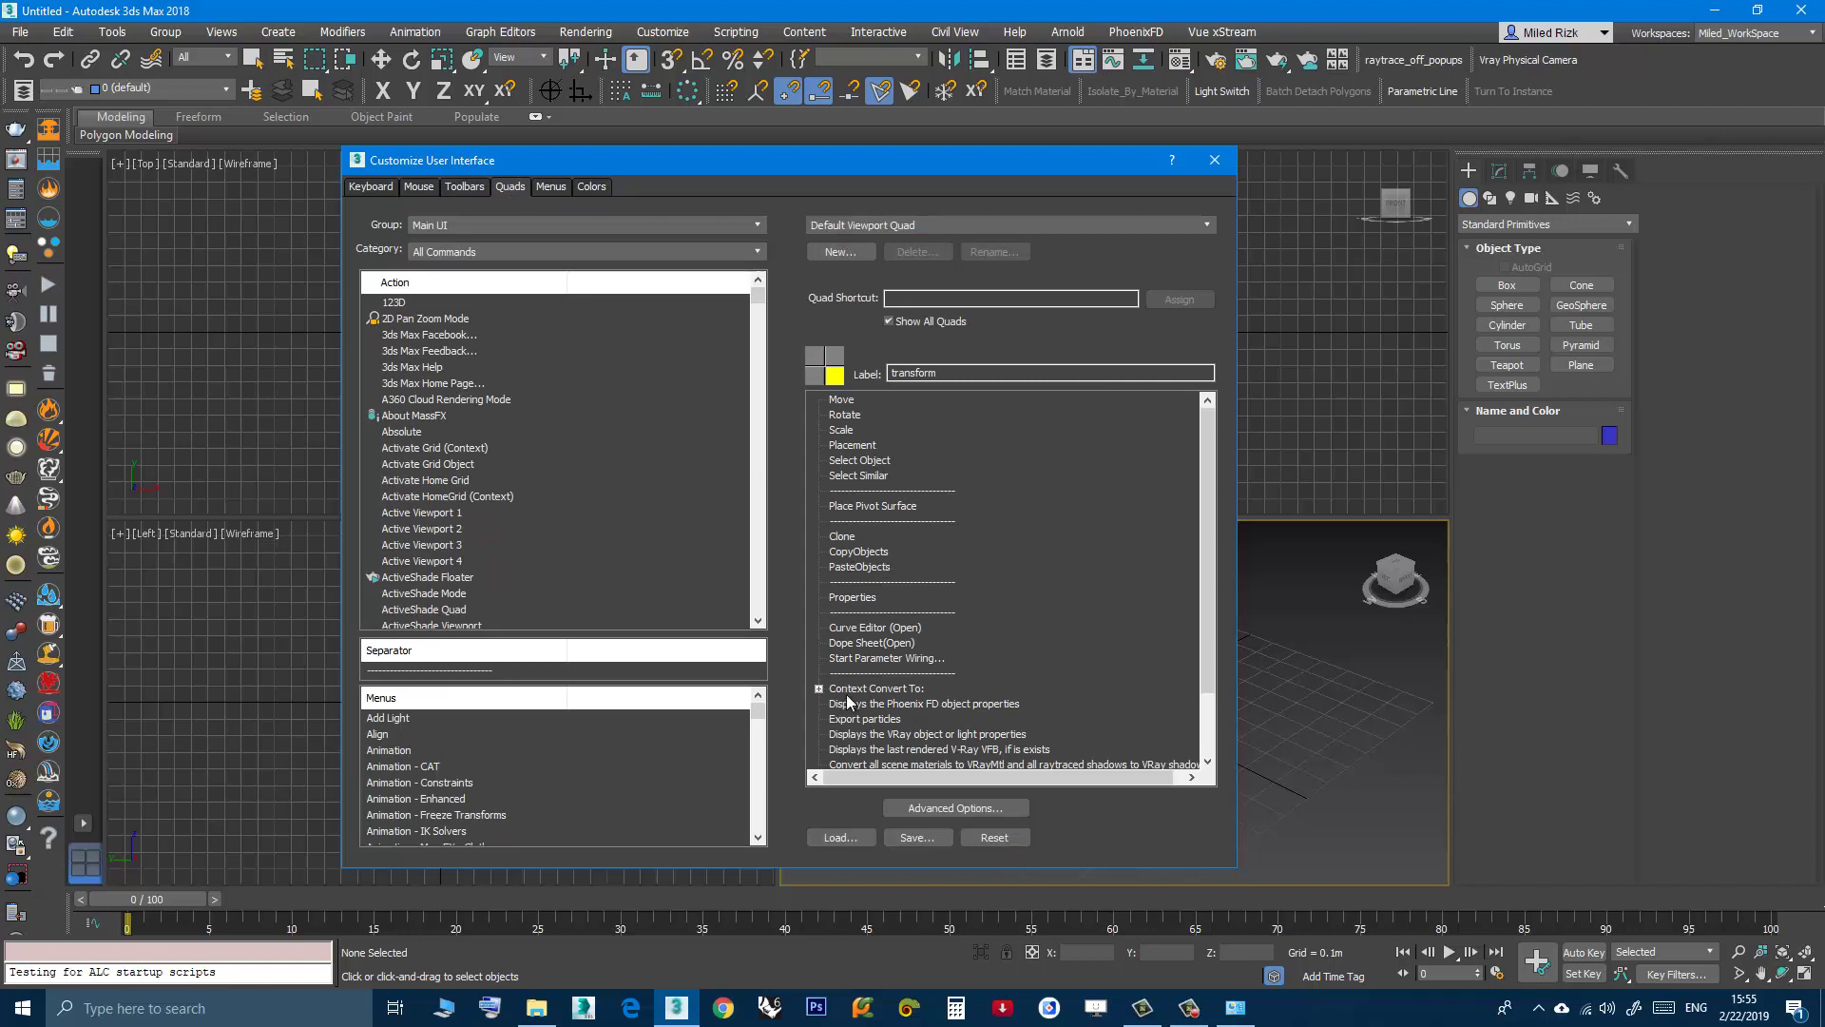
{"action": "left_click", "coordinate": [852, 553]}
{"action": "right_click", "coordinate": [851, 555]}
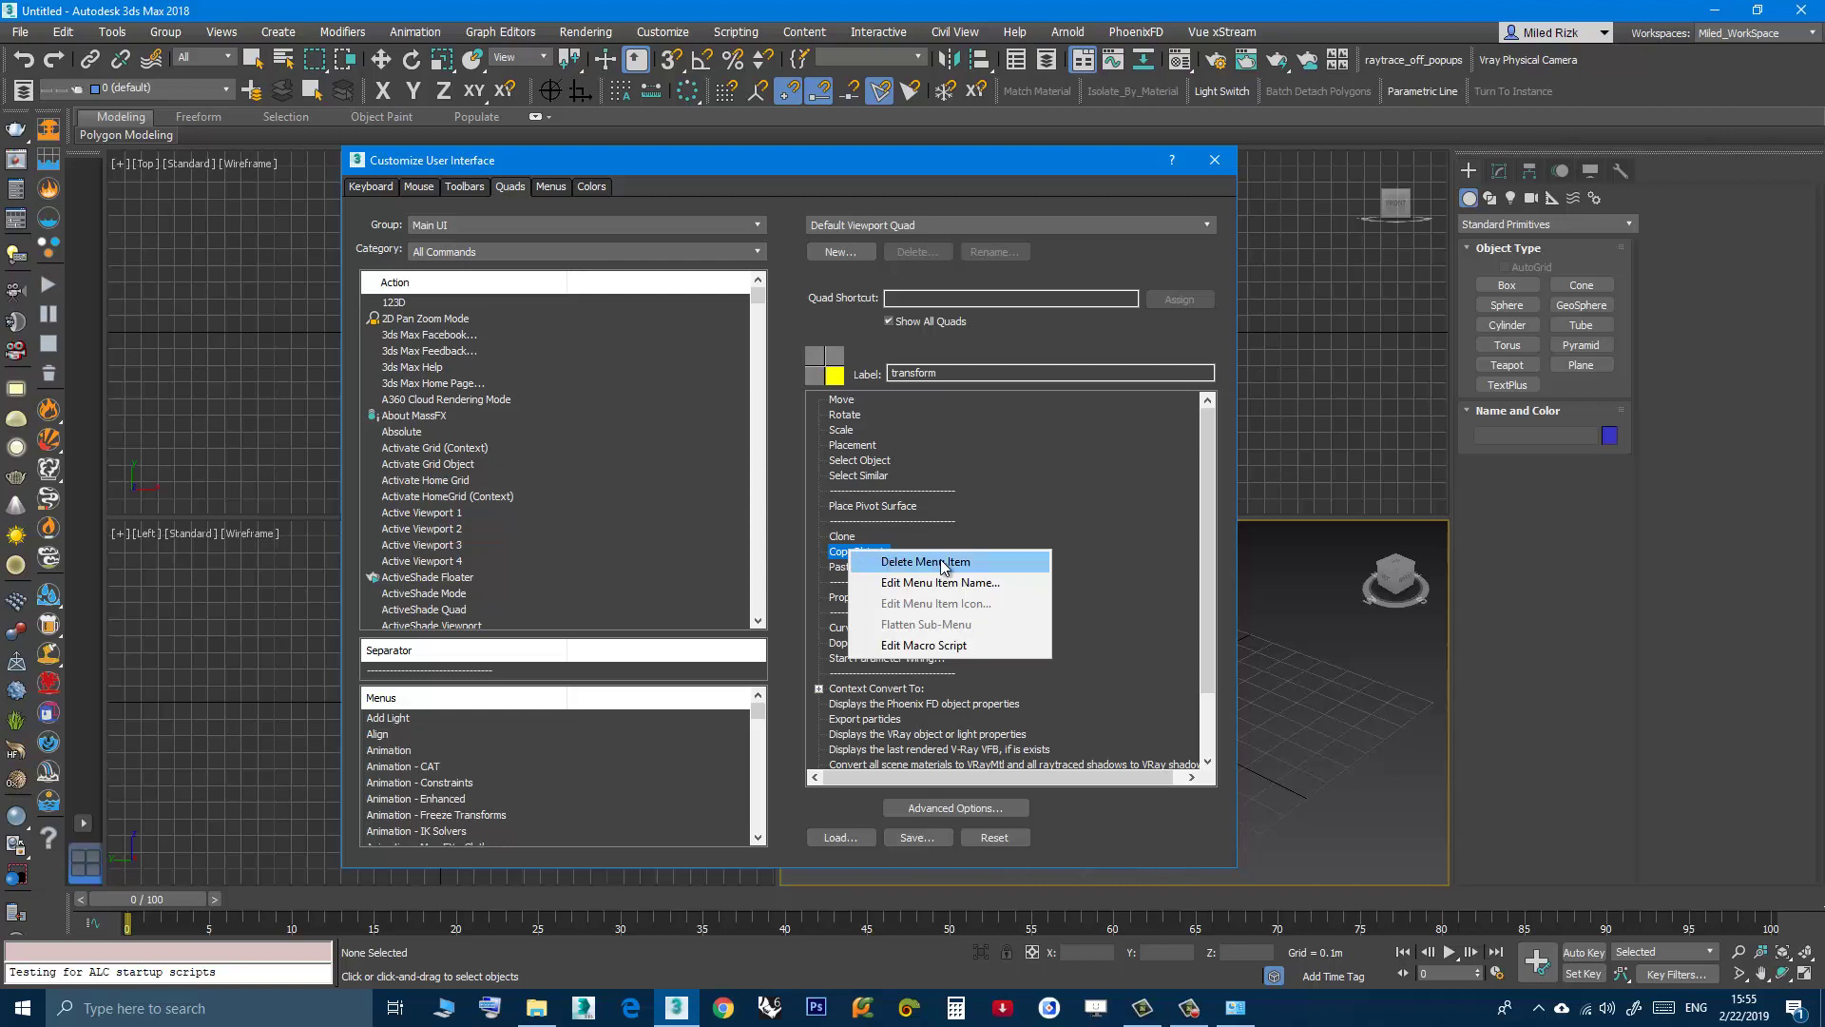
Dismiss the CopyObjects menu and close Customize User Interface, keeping CopyObjects.
{"action": "left_click", "coordinate": [1215, 161]}
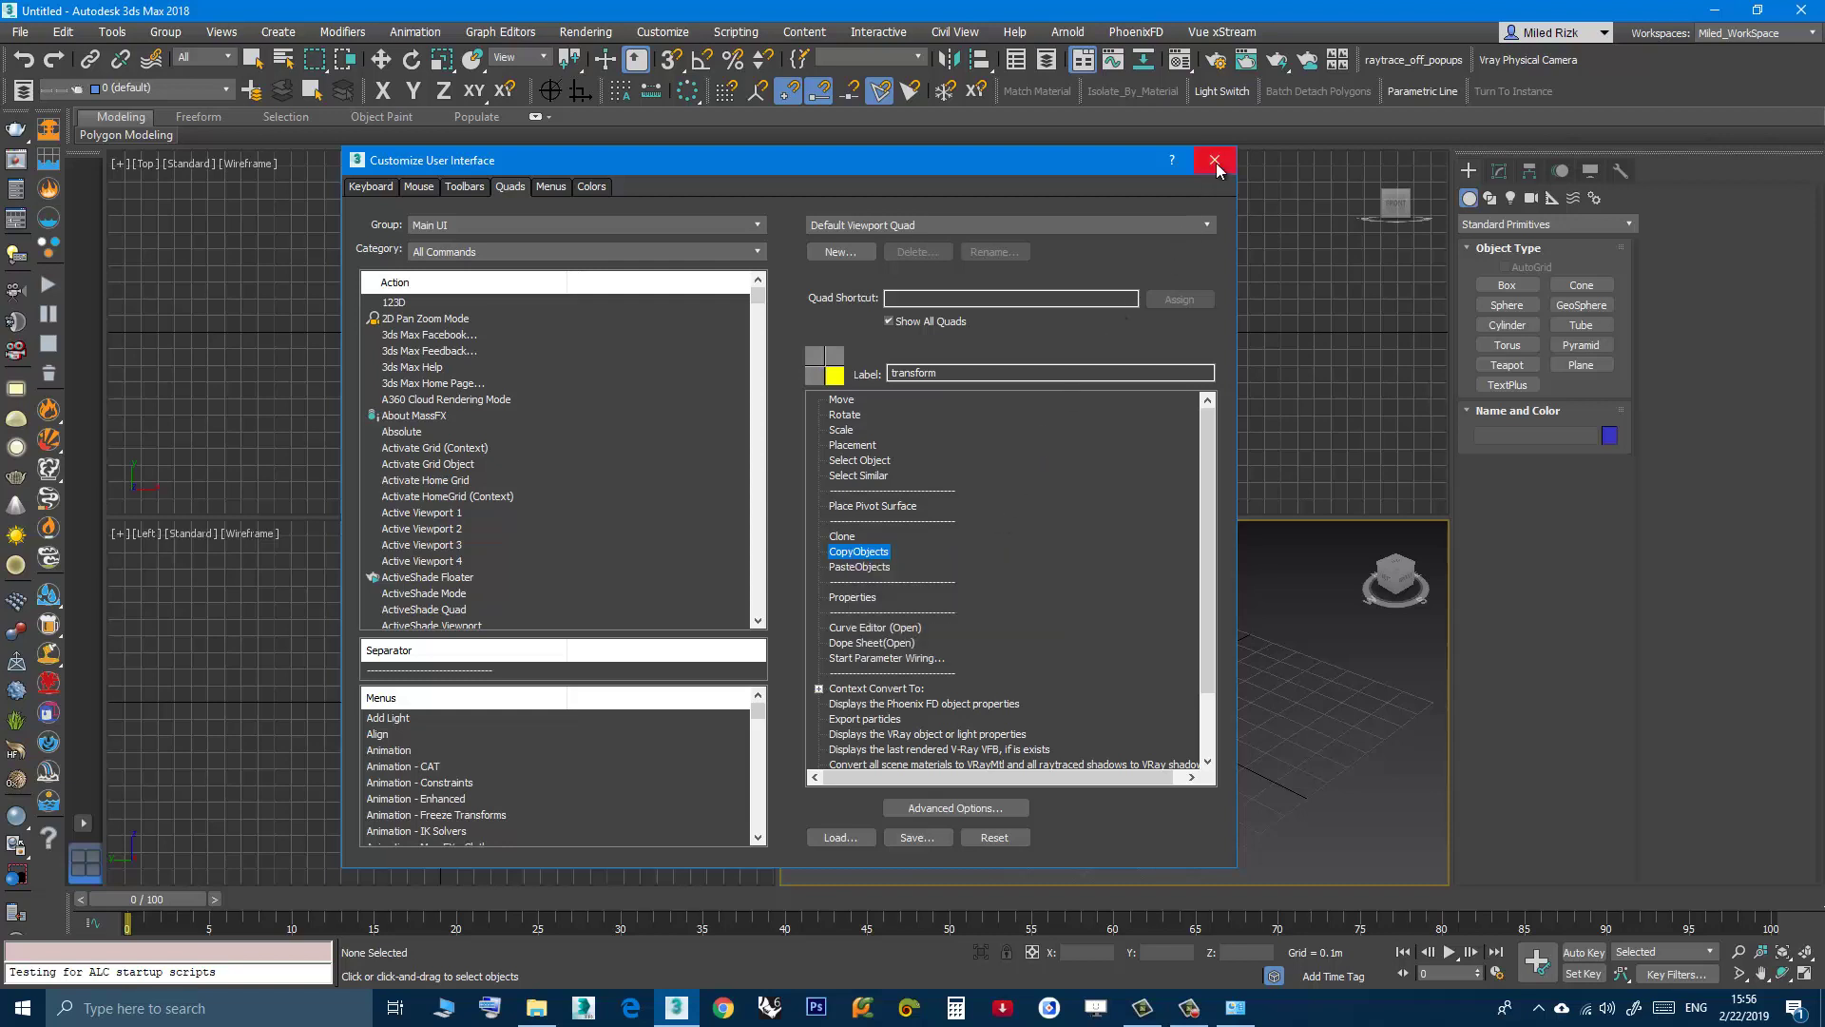
{"action": "left_click", "coordinate": [1215, 162]}
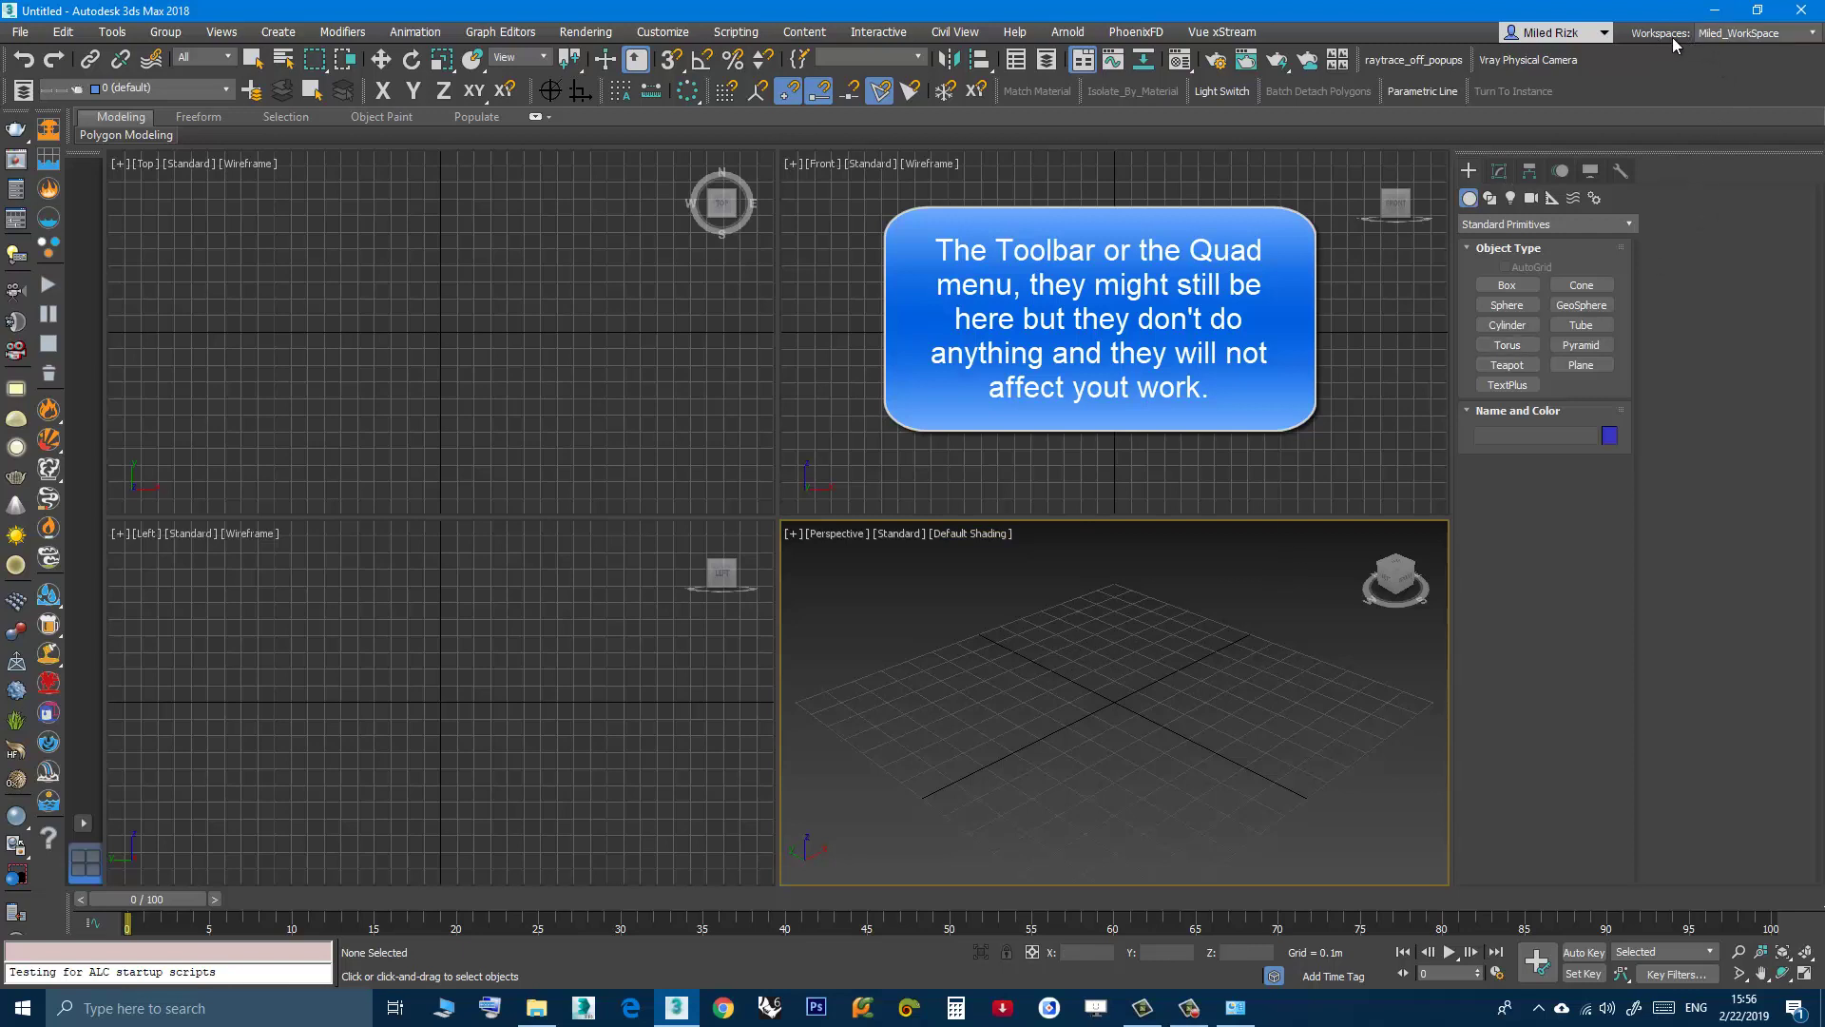
Open Manage Workspaces from the Workspaces dropdown and reposition the dialog.
{"action": "left_click", "coordinate": [1749, 33]}
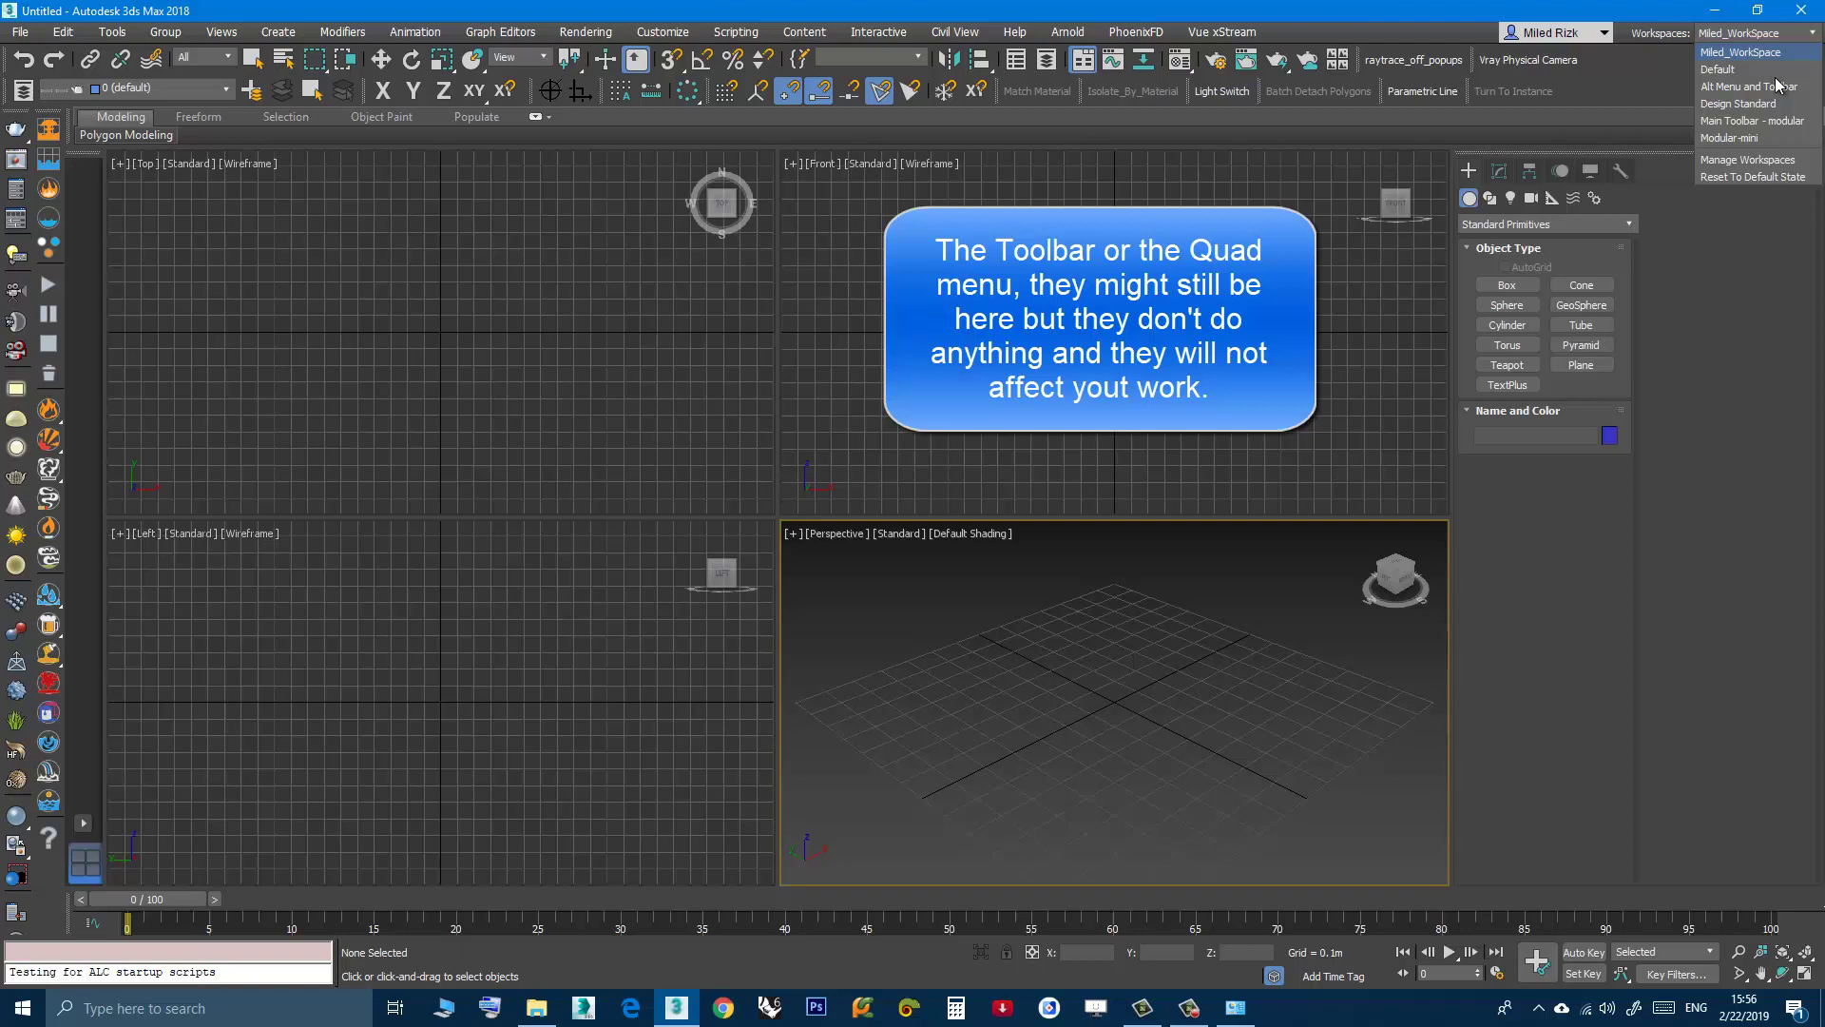
{"action": "left_click", "coordinate": [1747, 160]}
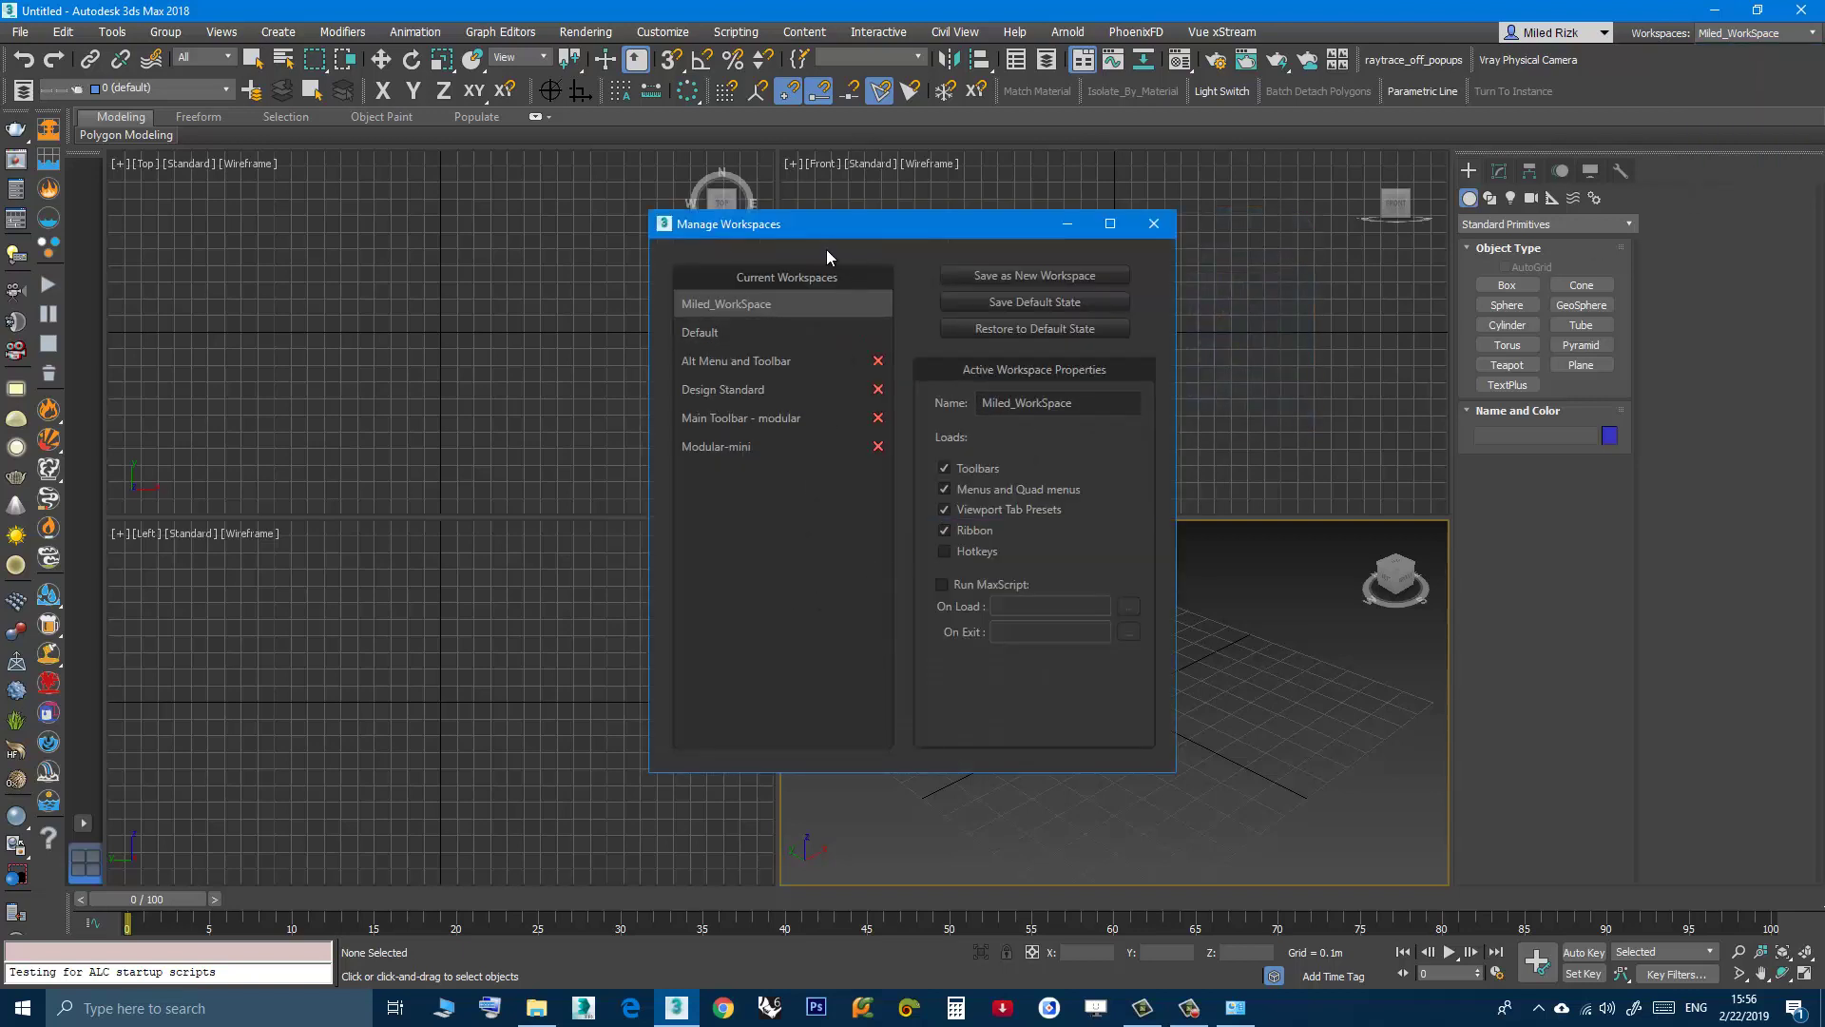
{"action": "left_click_drag", "start_coordinate": [807, 271], "coordinate": [807, 271]}
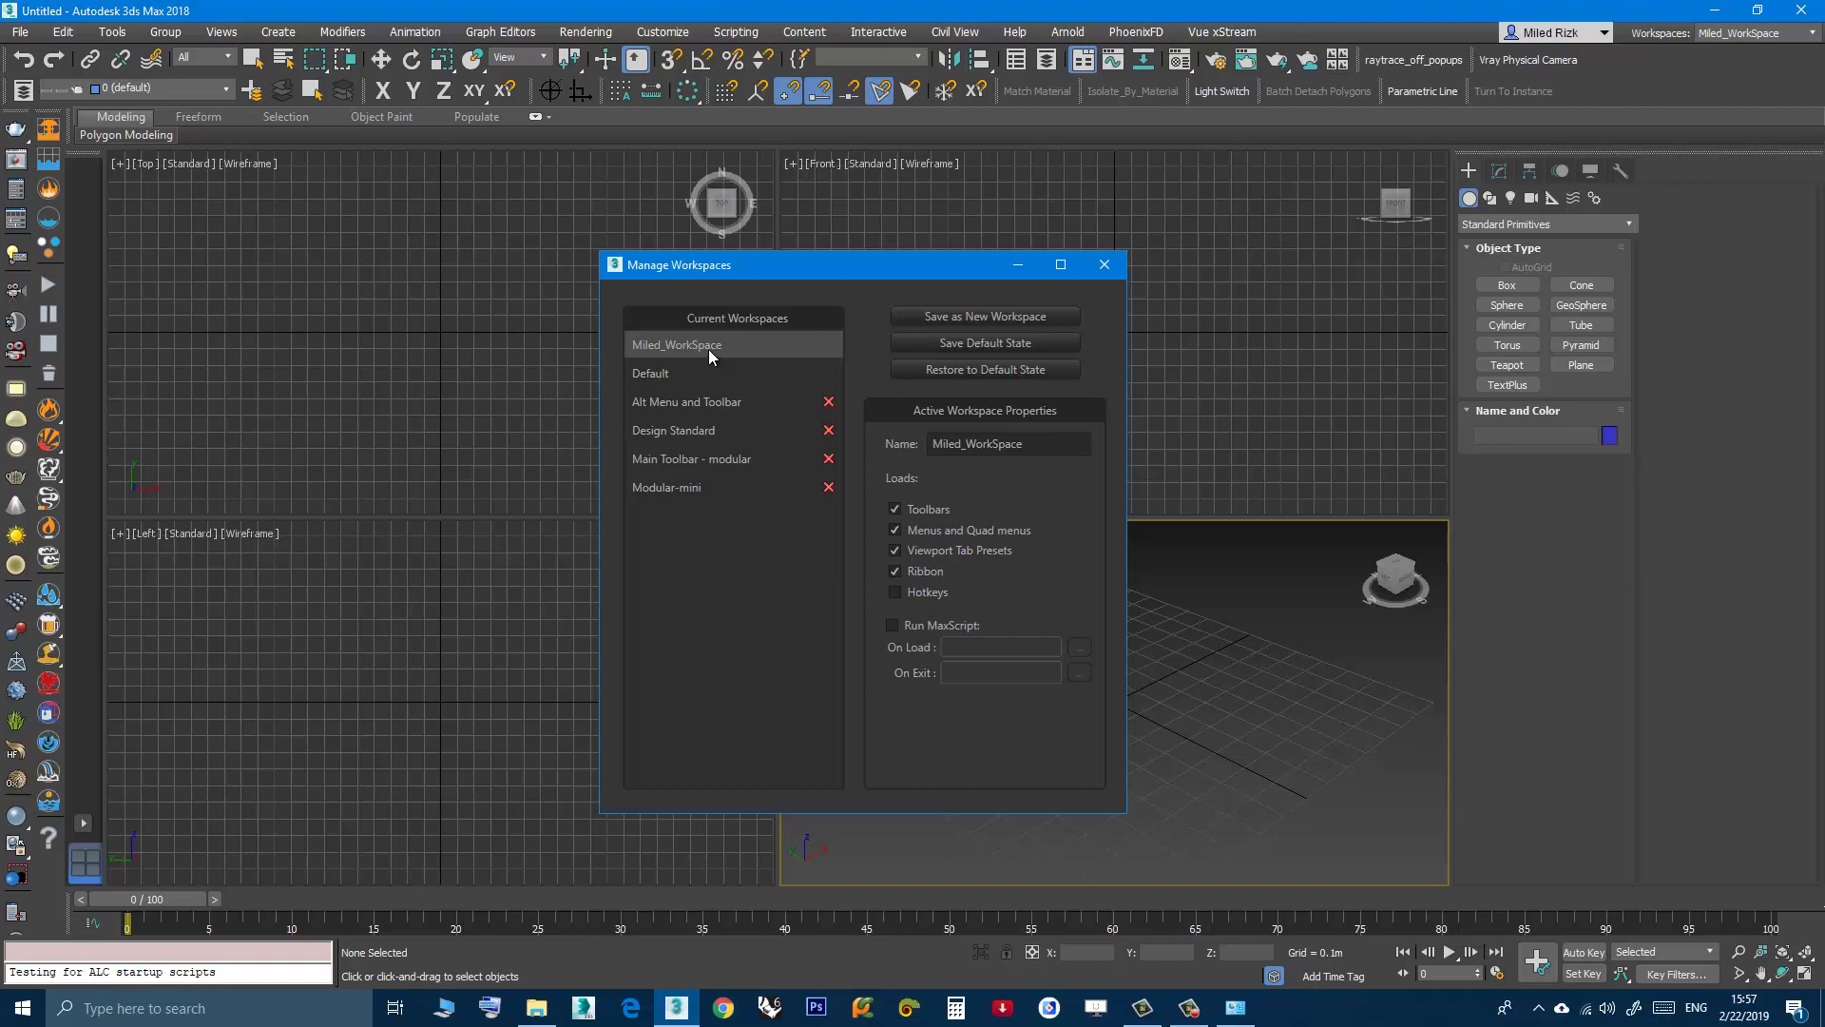
Cancel the Save as New Workspace copy and close Manage Workspaces.
{"action": "left_click", "coordinate": [926, 320]}
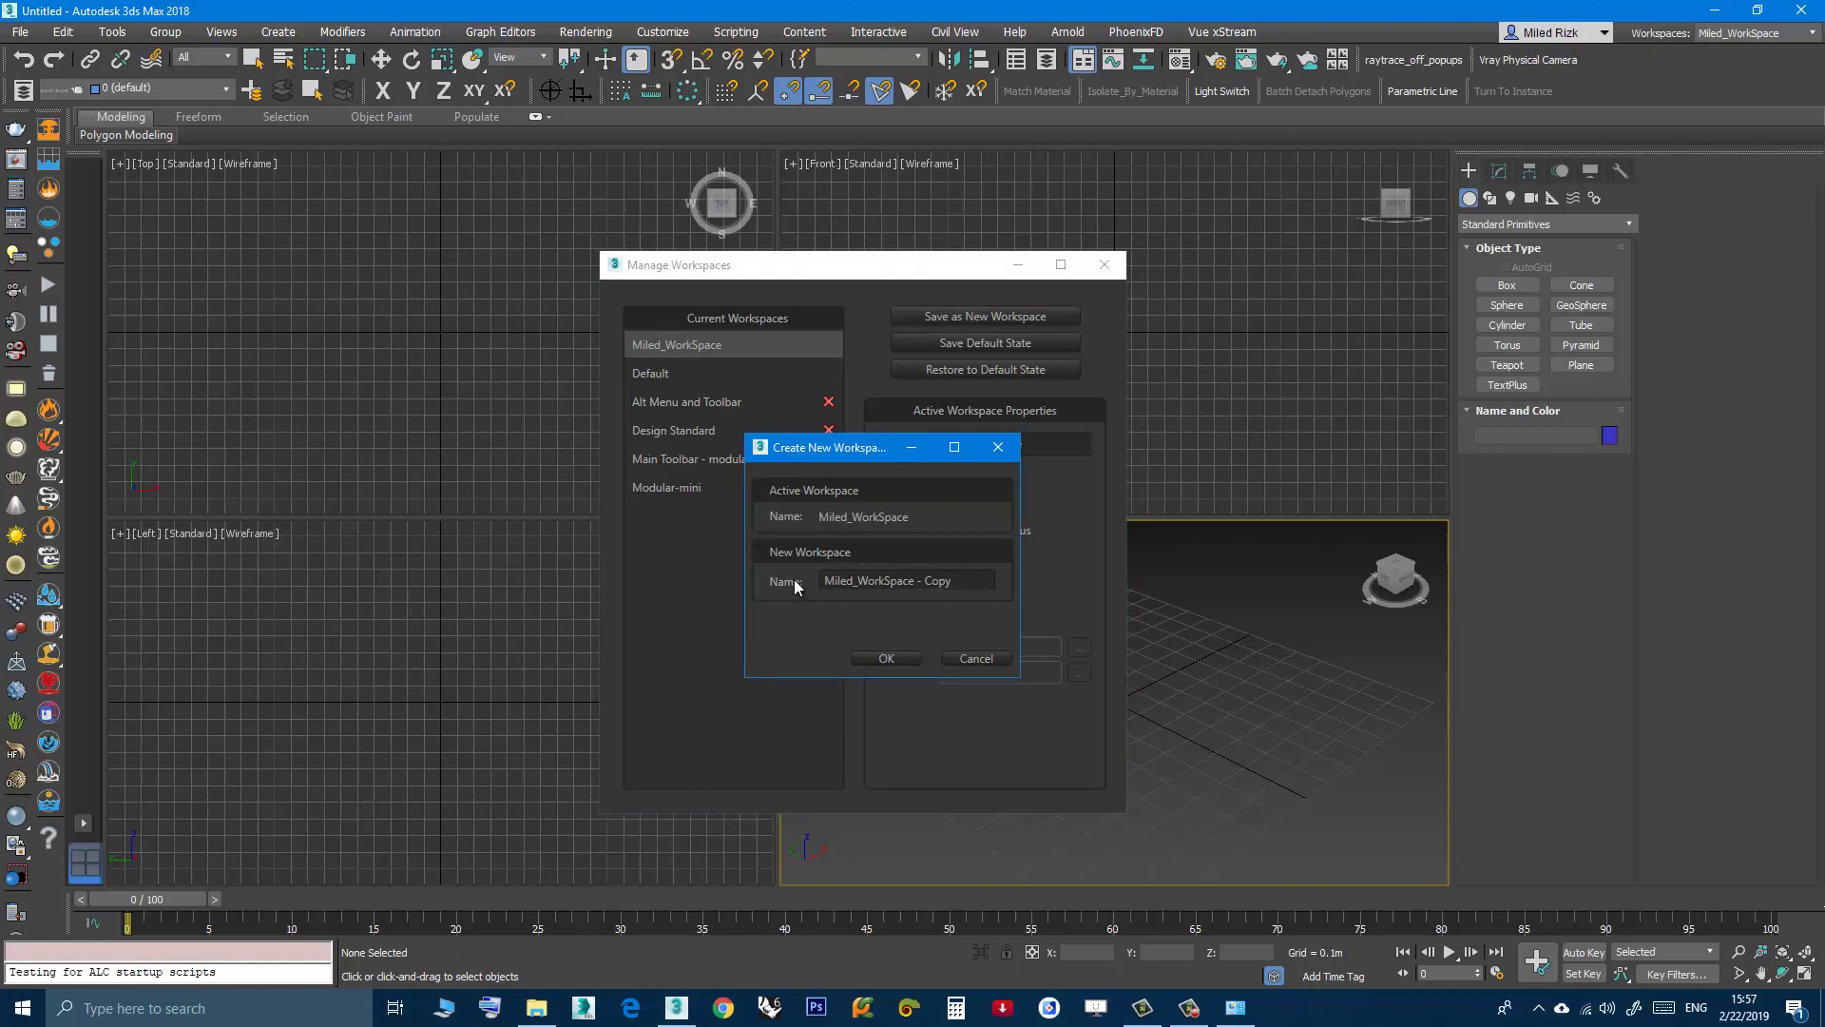
{"action": "left_click", "coordinate": [956, 658]}
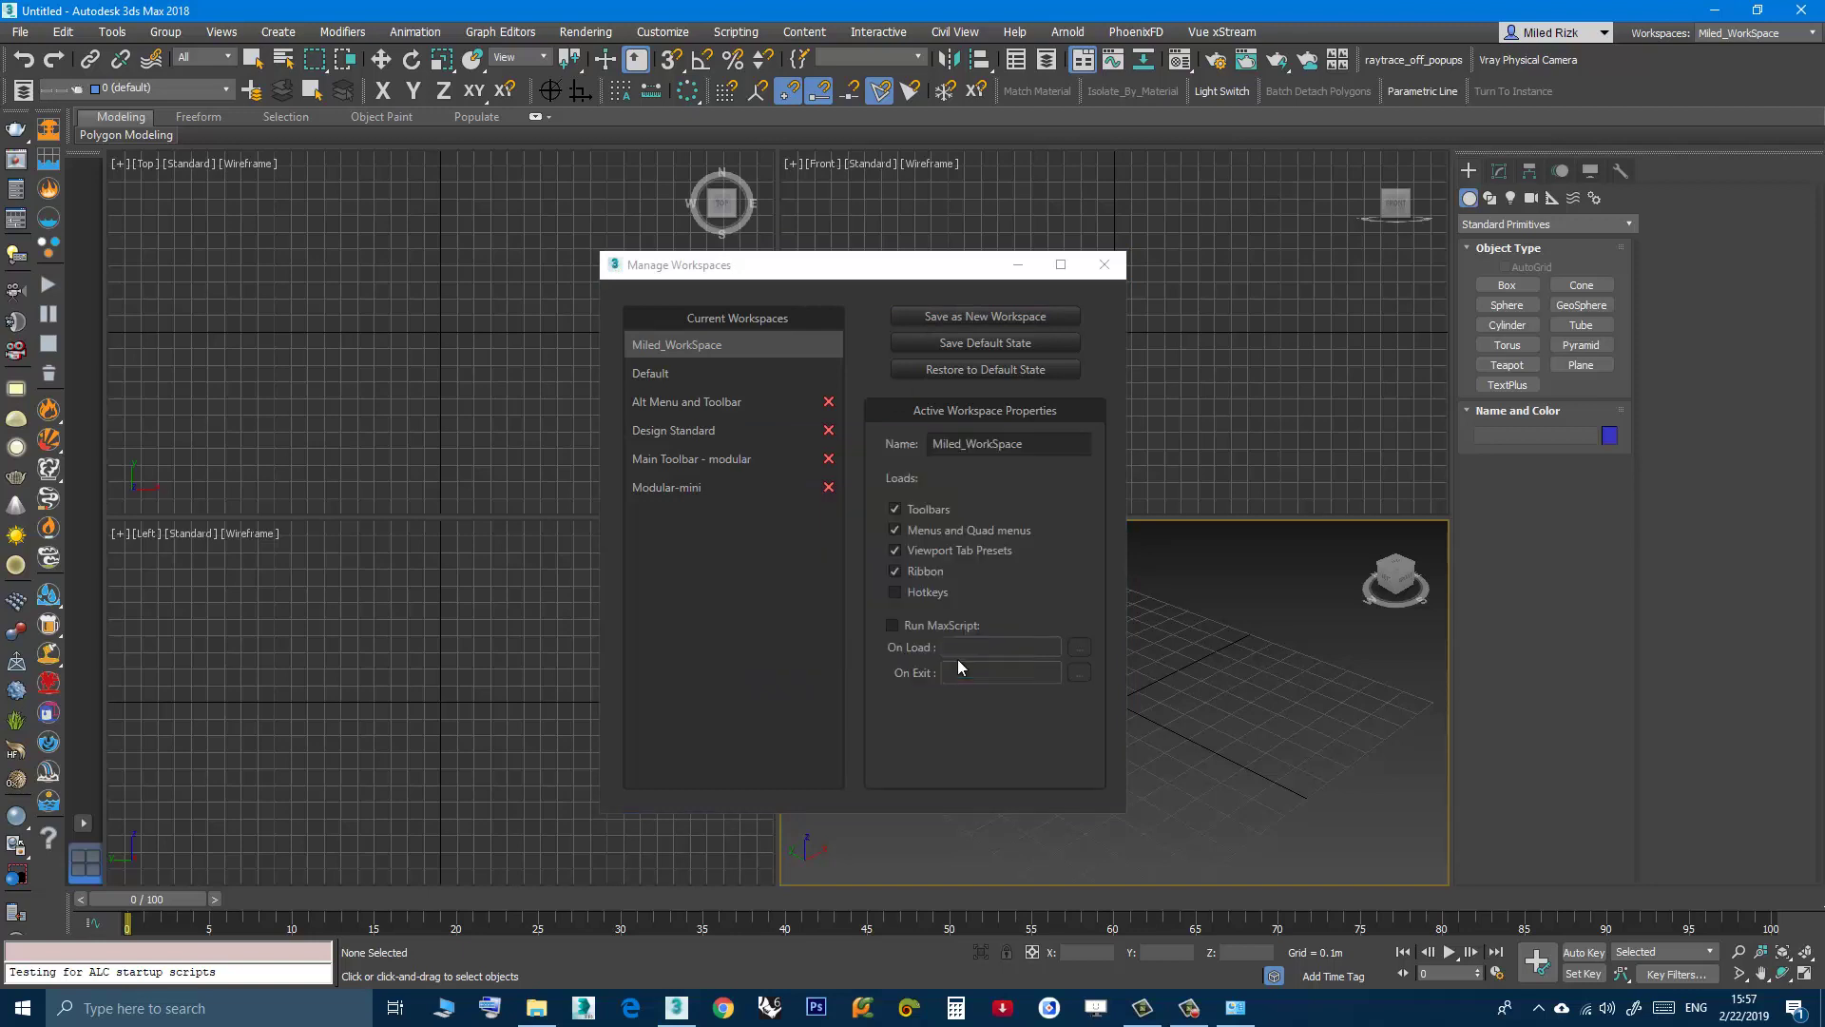
{"action": "left_click", "coordinate": [1109, 264]}
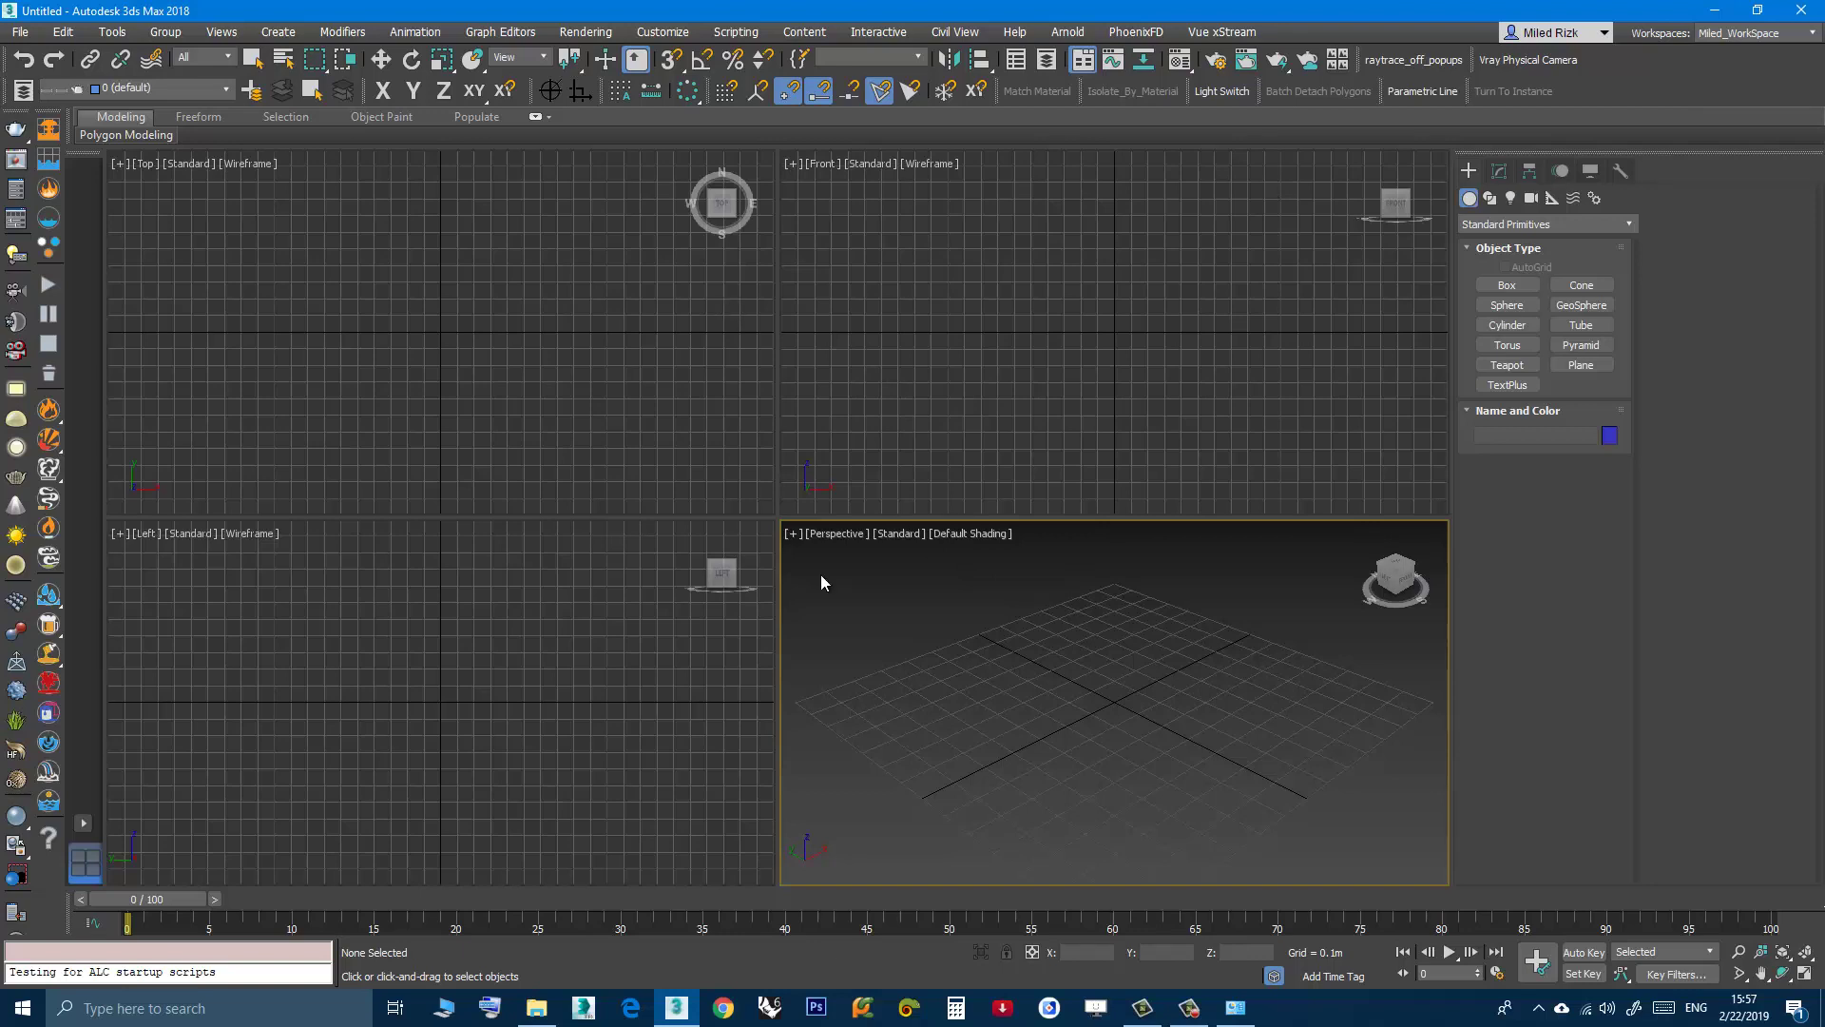
Select MiRi_tools-lights_switch.mcr in the usermacros folder, then switch back to 3ds Max.
{"action": "left_click", "coordinate": [536, 1009]}
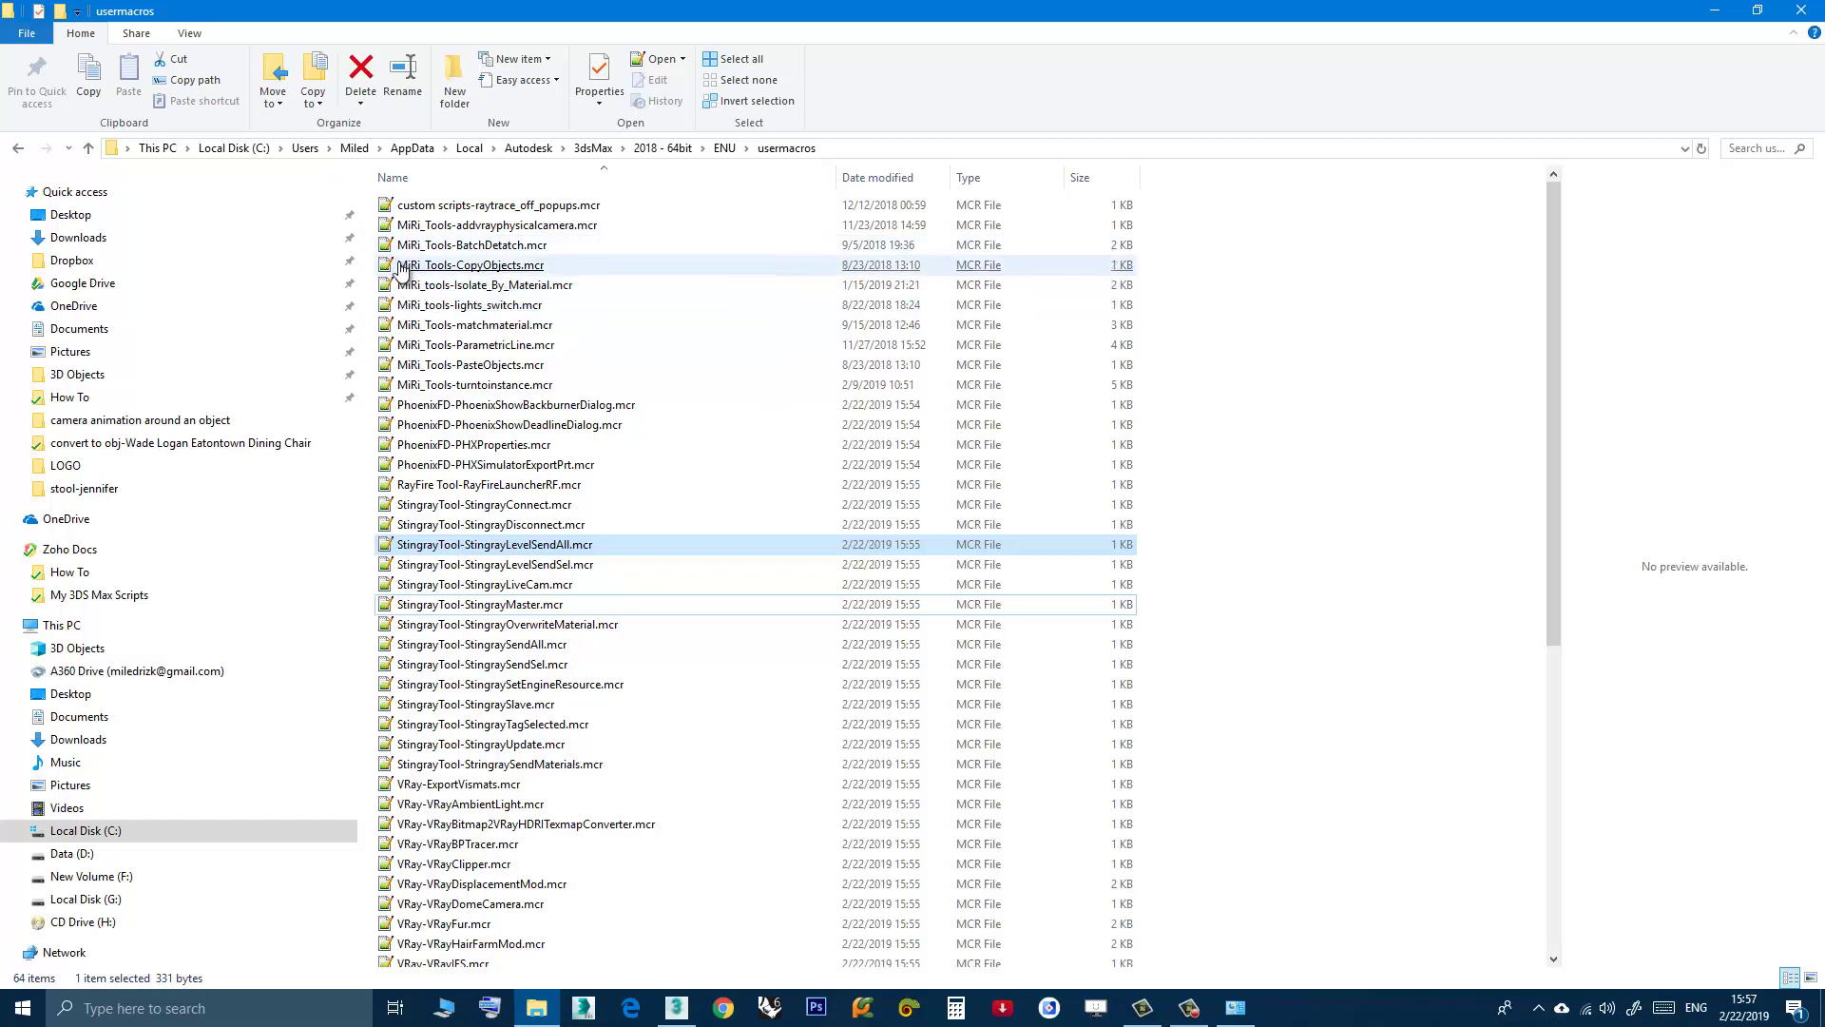
{"action": "left_click", "coordinate": [436, 305]}
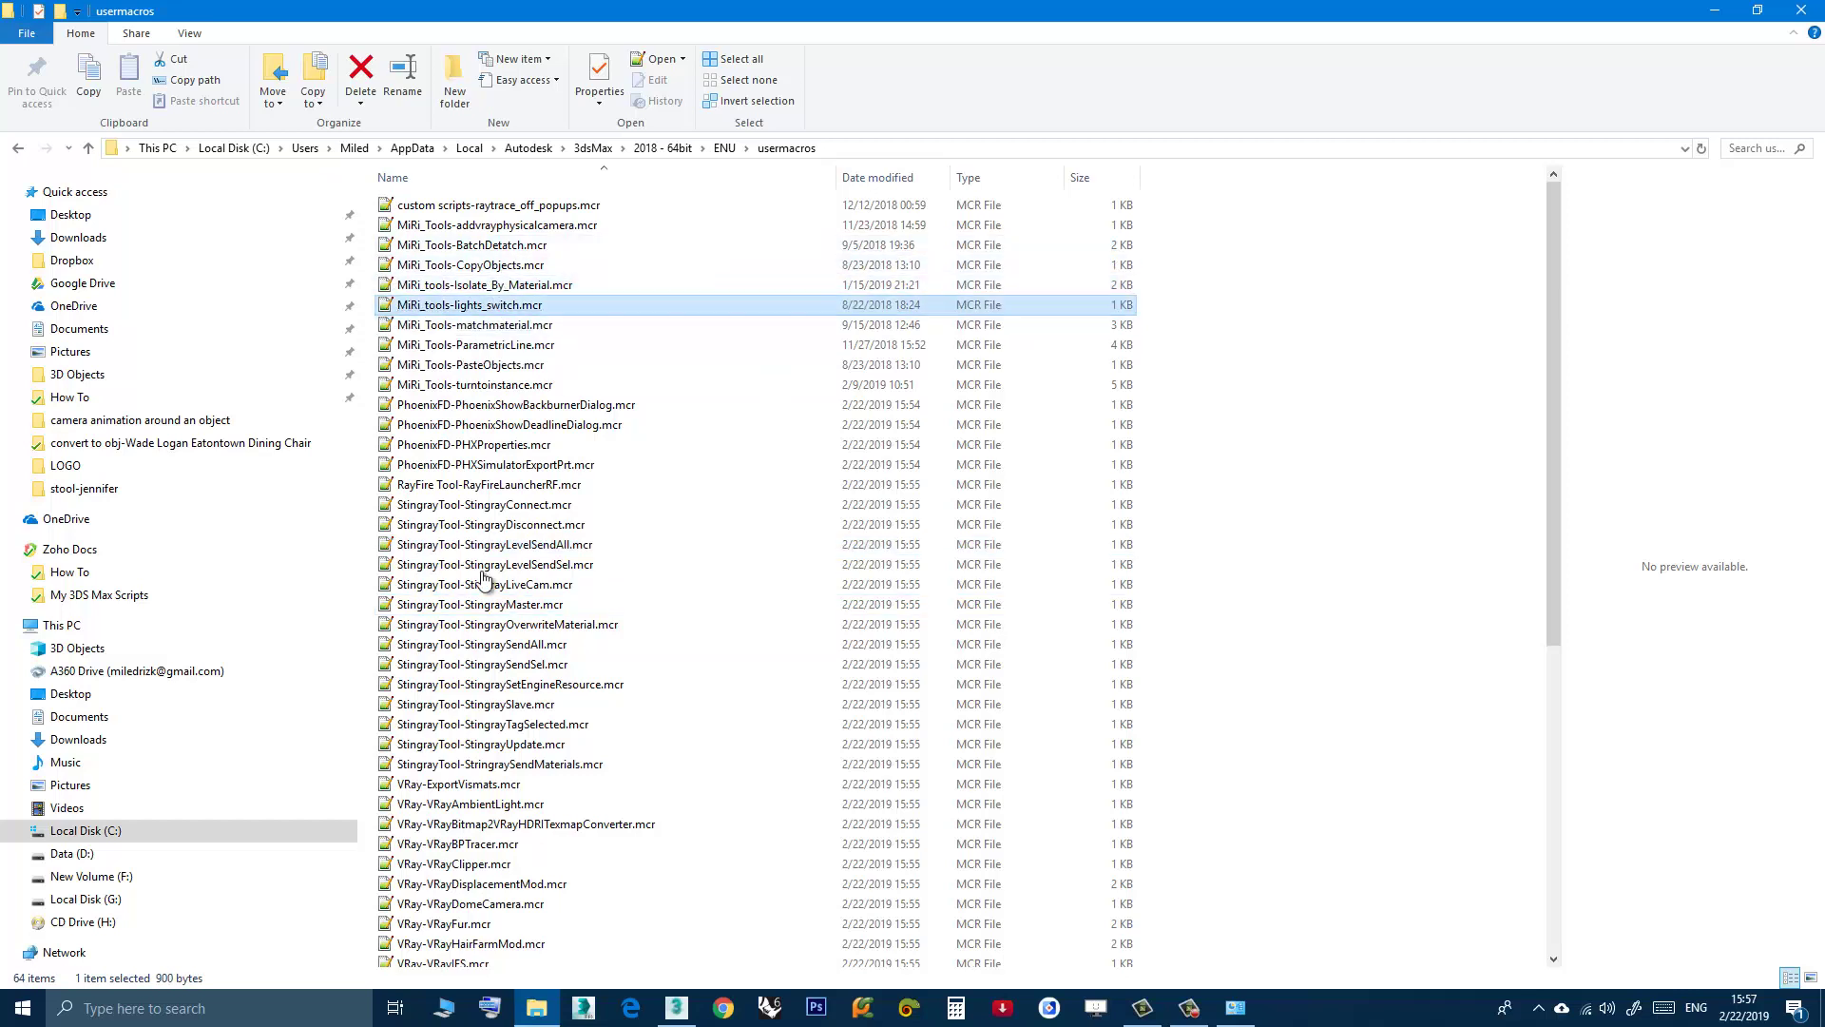
{"action": "left_click", "coordinate": [676, 1006]}
Open the Customize User Interface window on its Toolbars tab.
{"action": "left_click", "coordinate": [663, 32]}
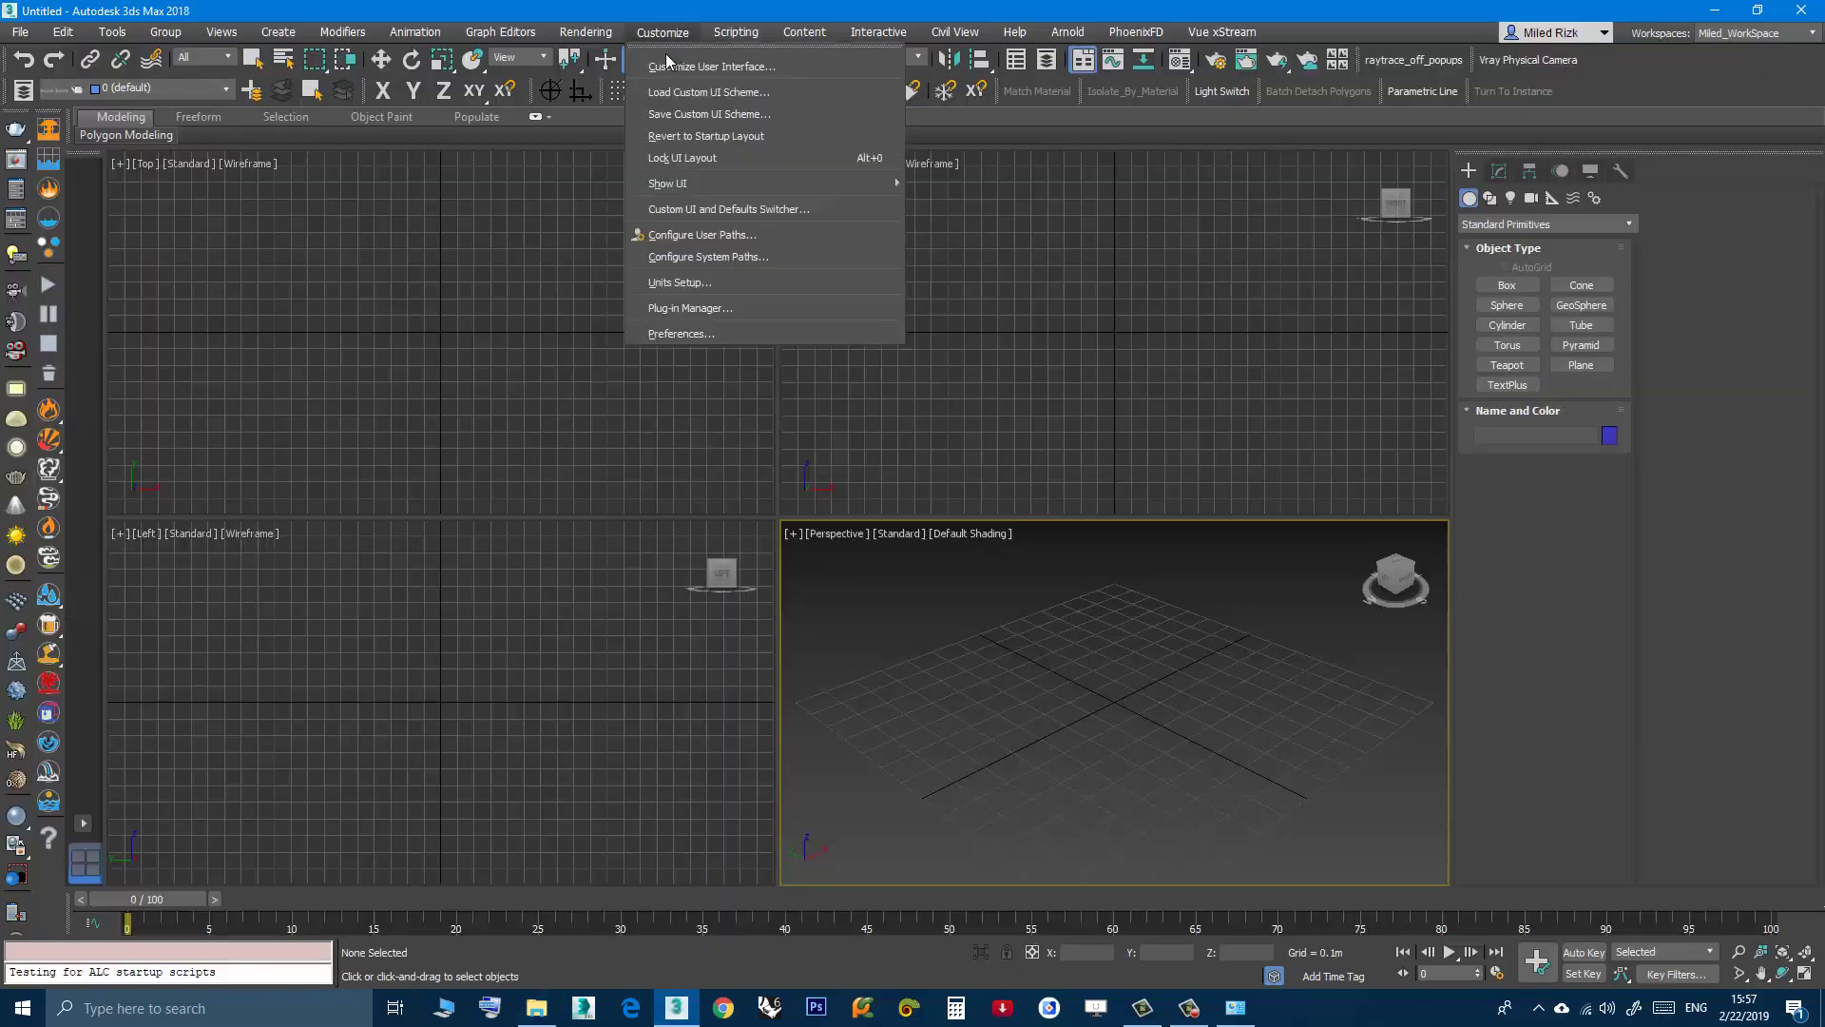
{"action": "left_click", "coordinate": [675, 65]}
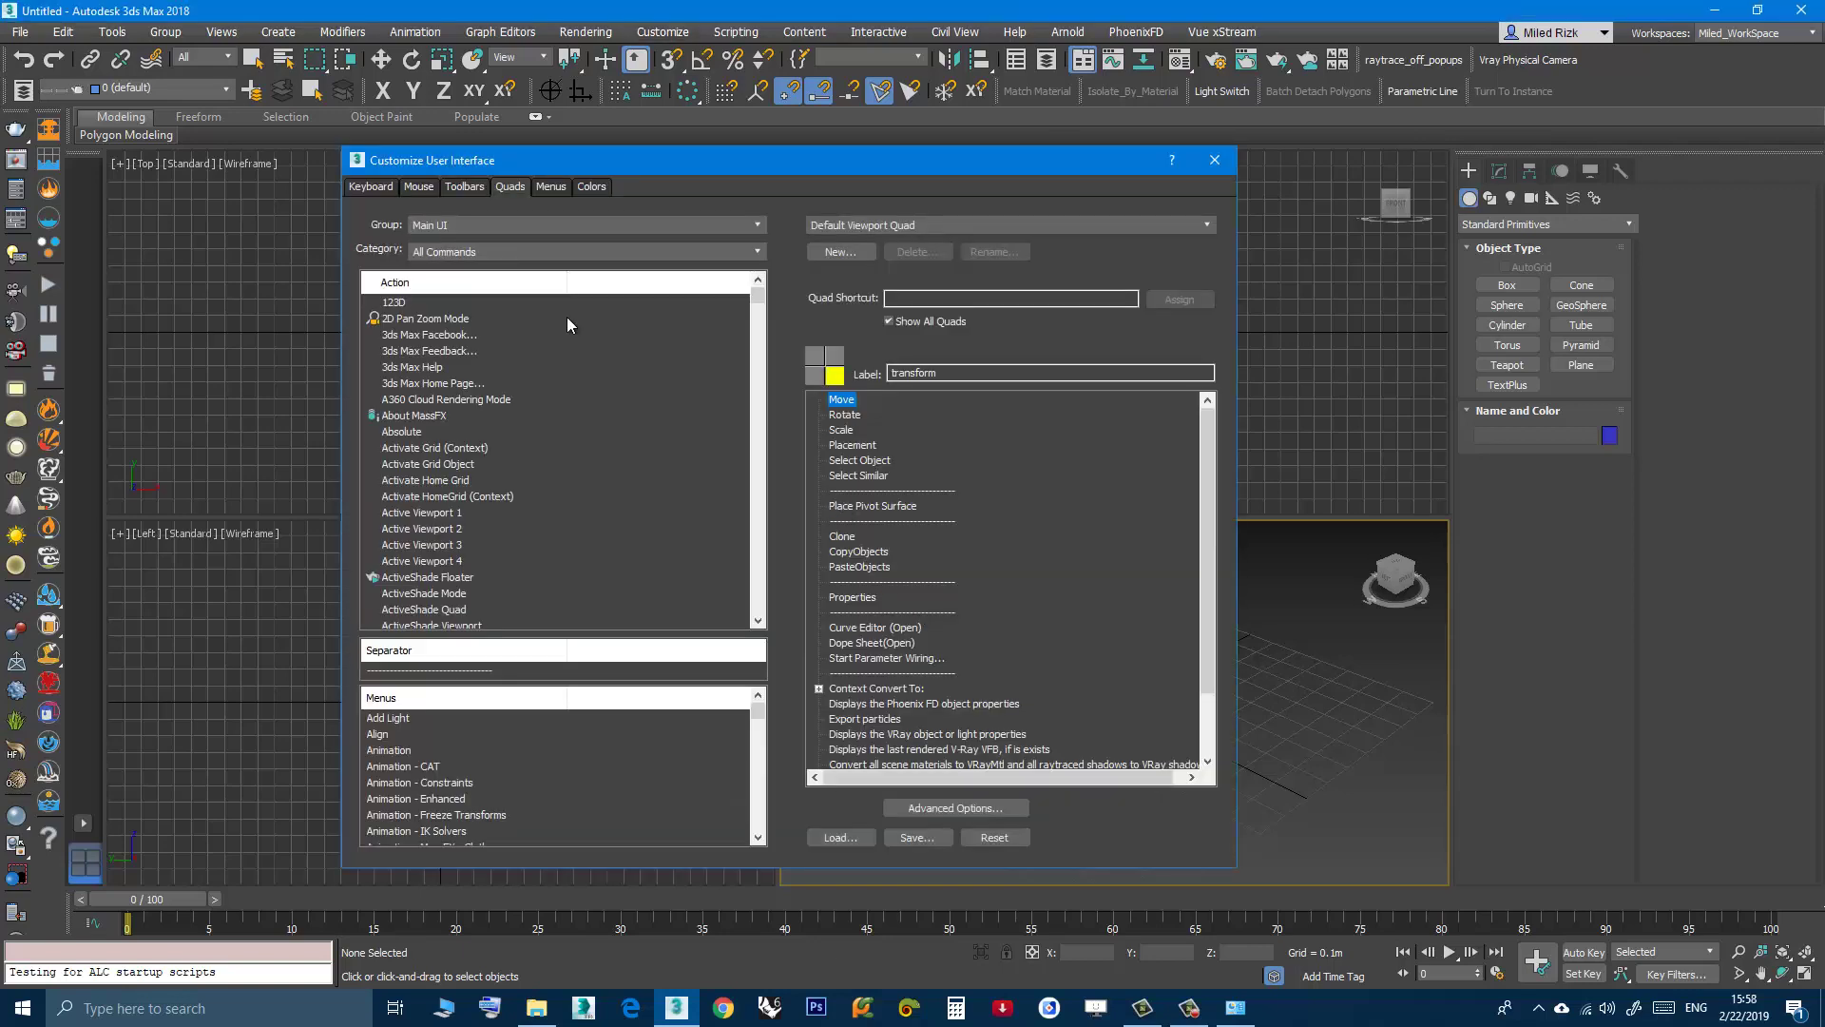
{"action": "left_click", "coordinate": [418, 188]}
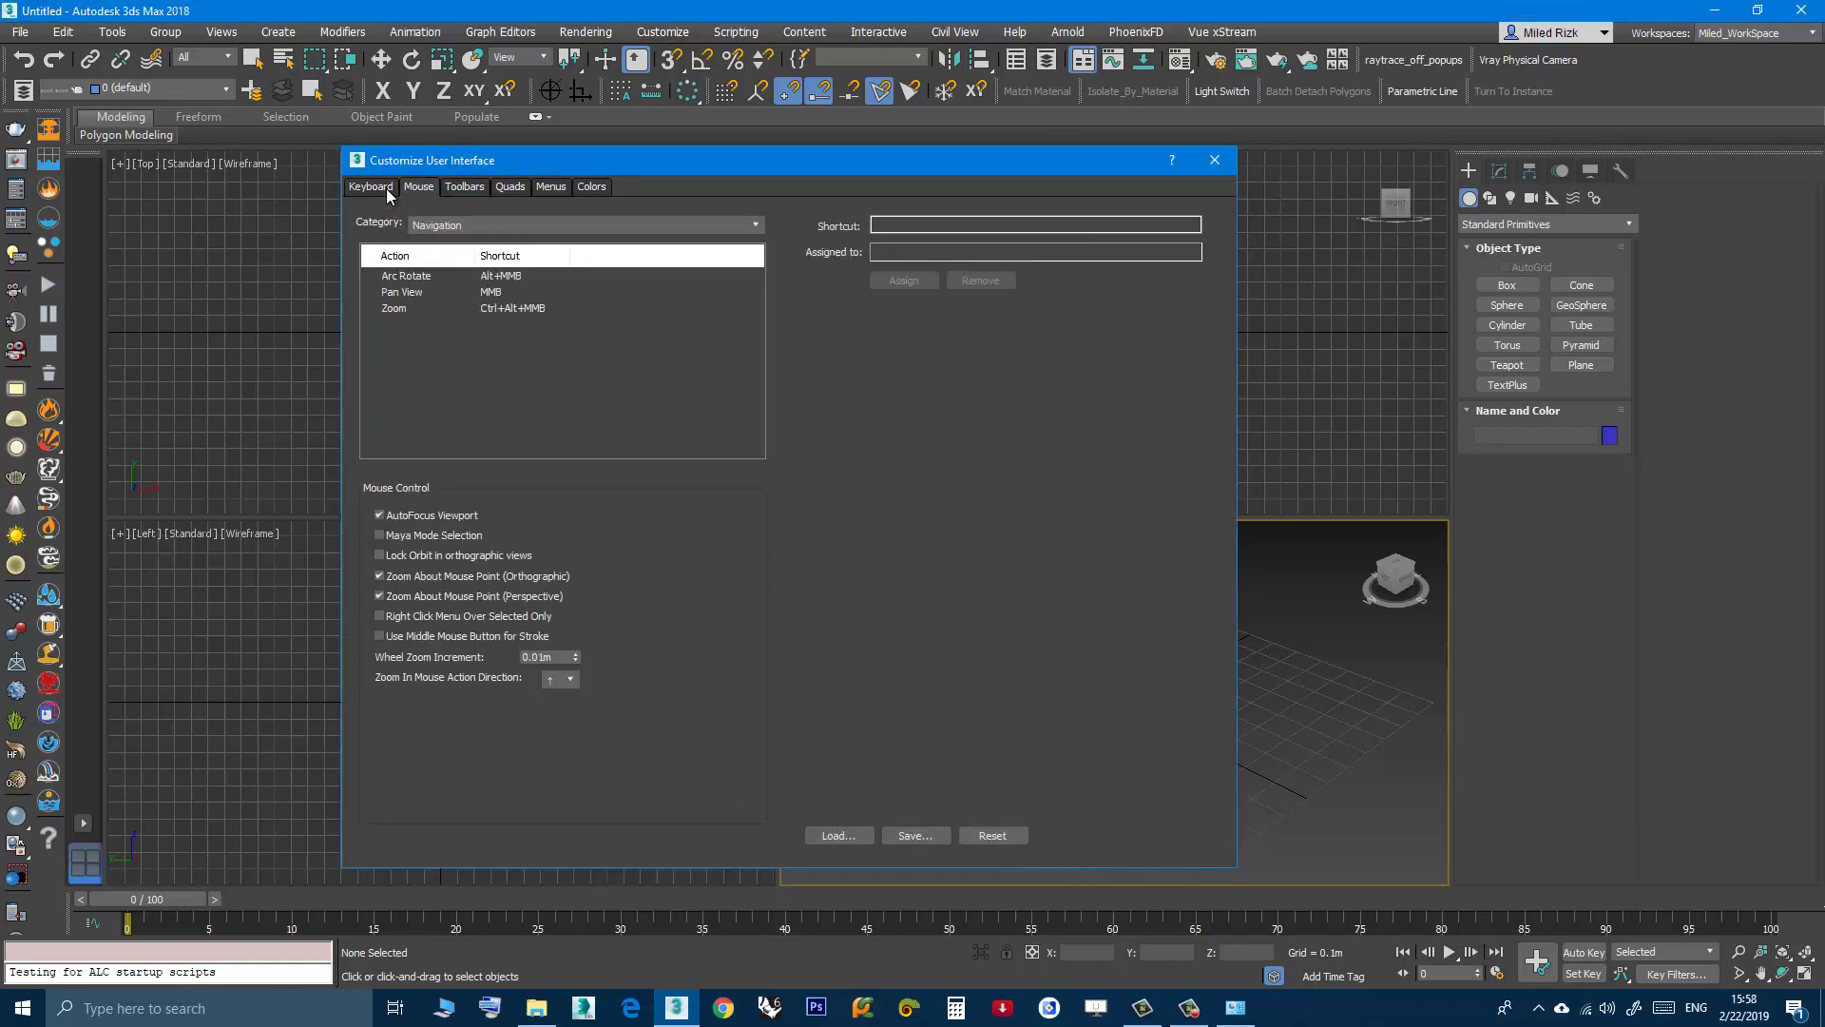
{"action": "left_click", "coordinate": [462, 189]}
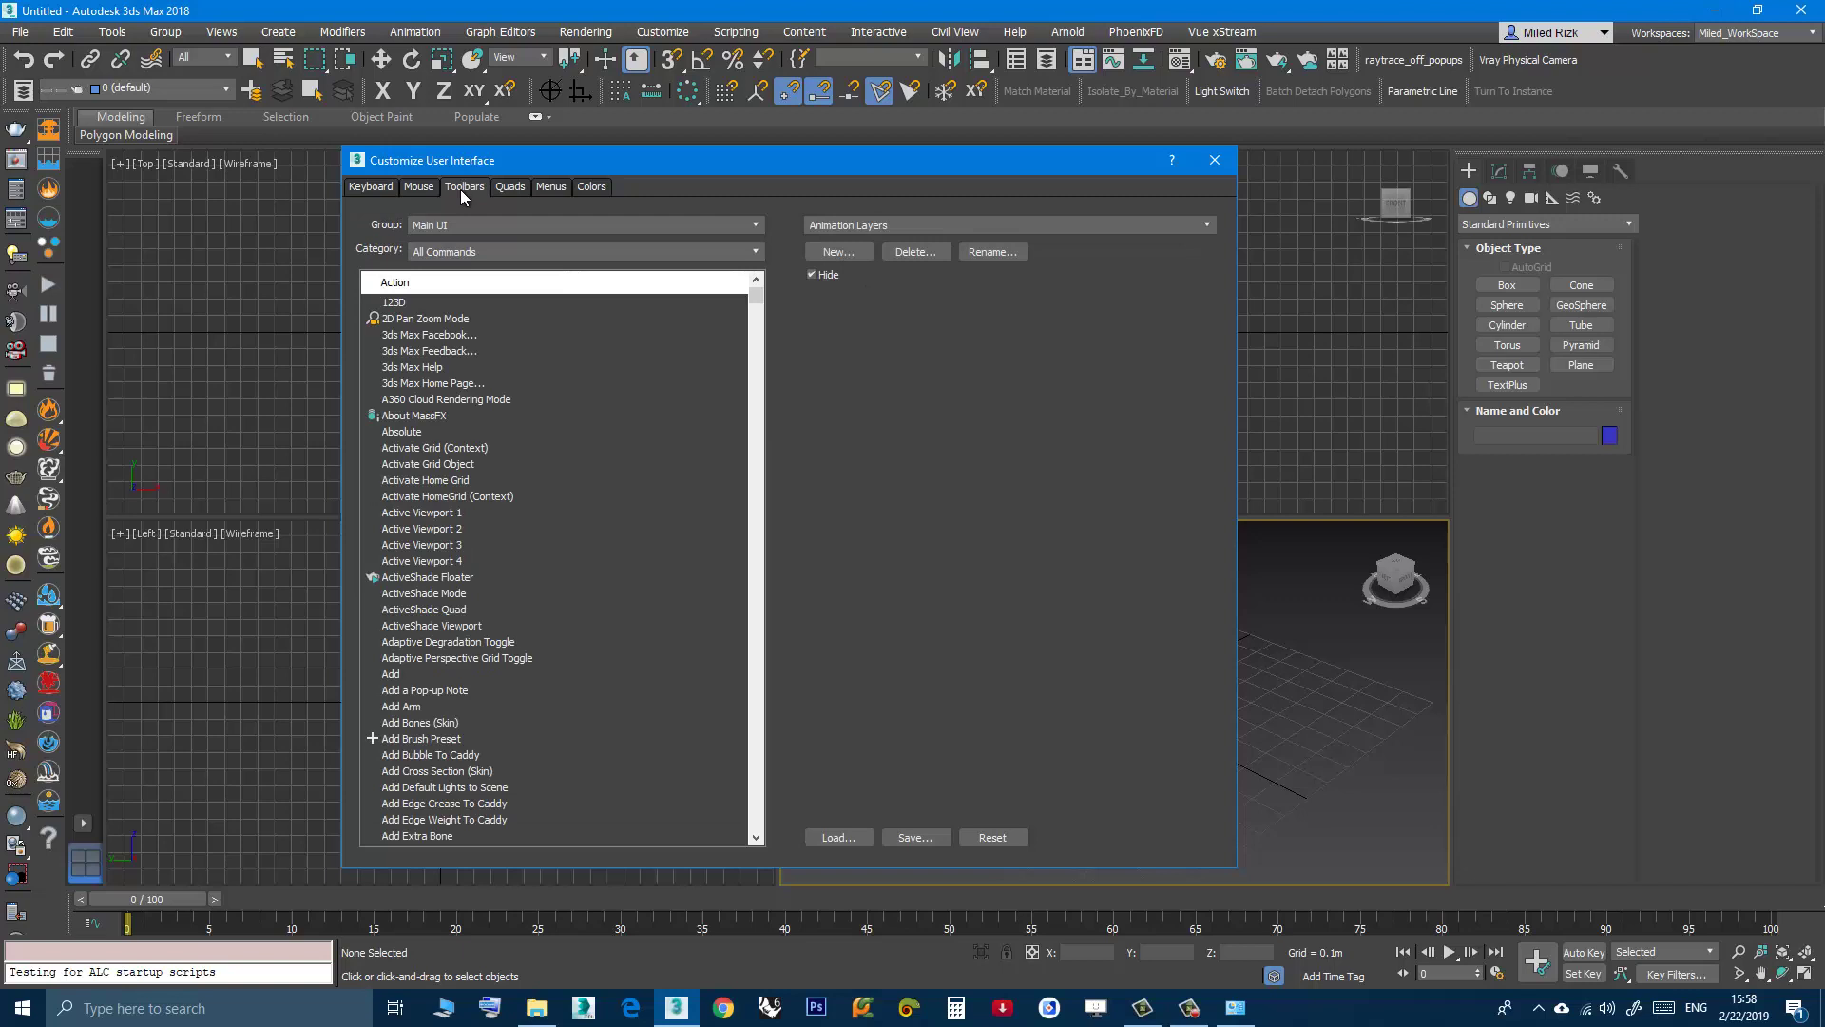
List the MiRi-Tools category commands, then bring the usermacros folder forward again.
{"action": "left_click", "coordinate": [529, 254]}
{"action": "scroll", "coordinate": [498, 452], "scroll_direction": "down", "scroll_amount": 5}
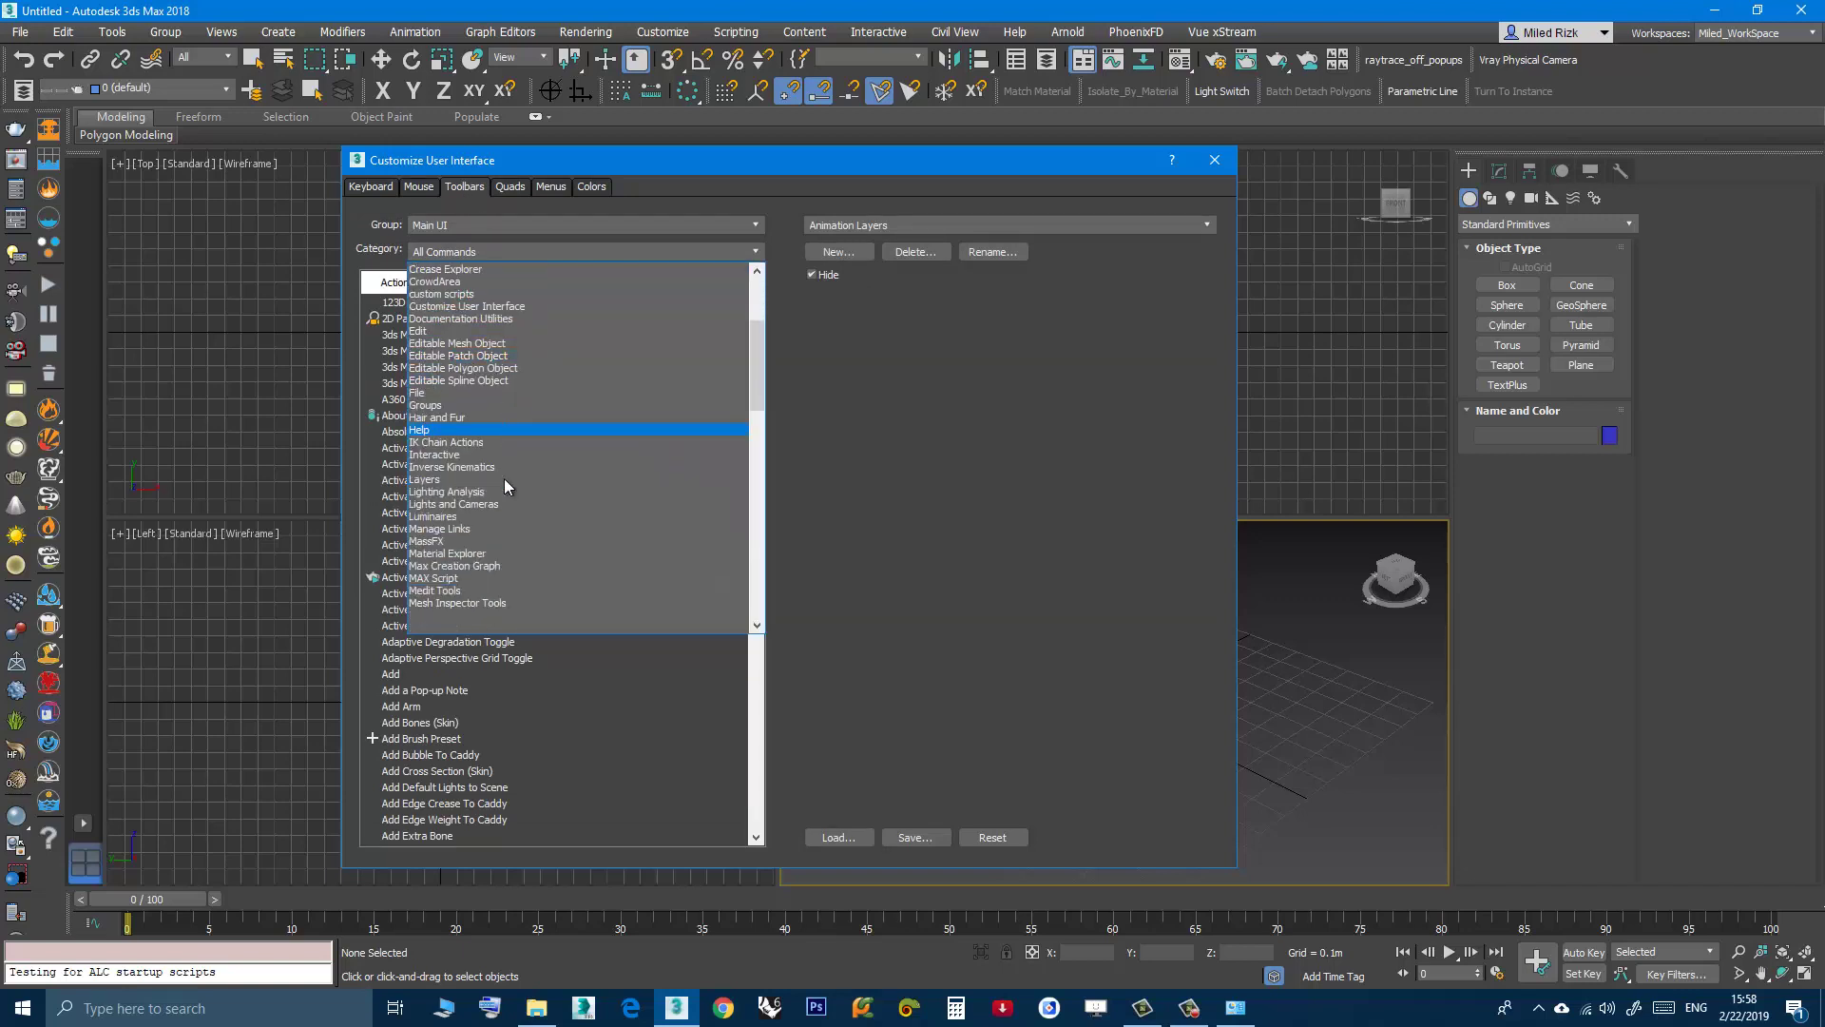
{"action": "scroll", "coordinate": [504, 478], "scroll_direction": "down", "scroll_amount": 3}
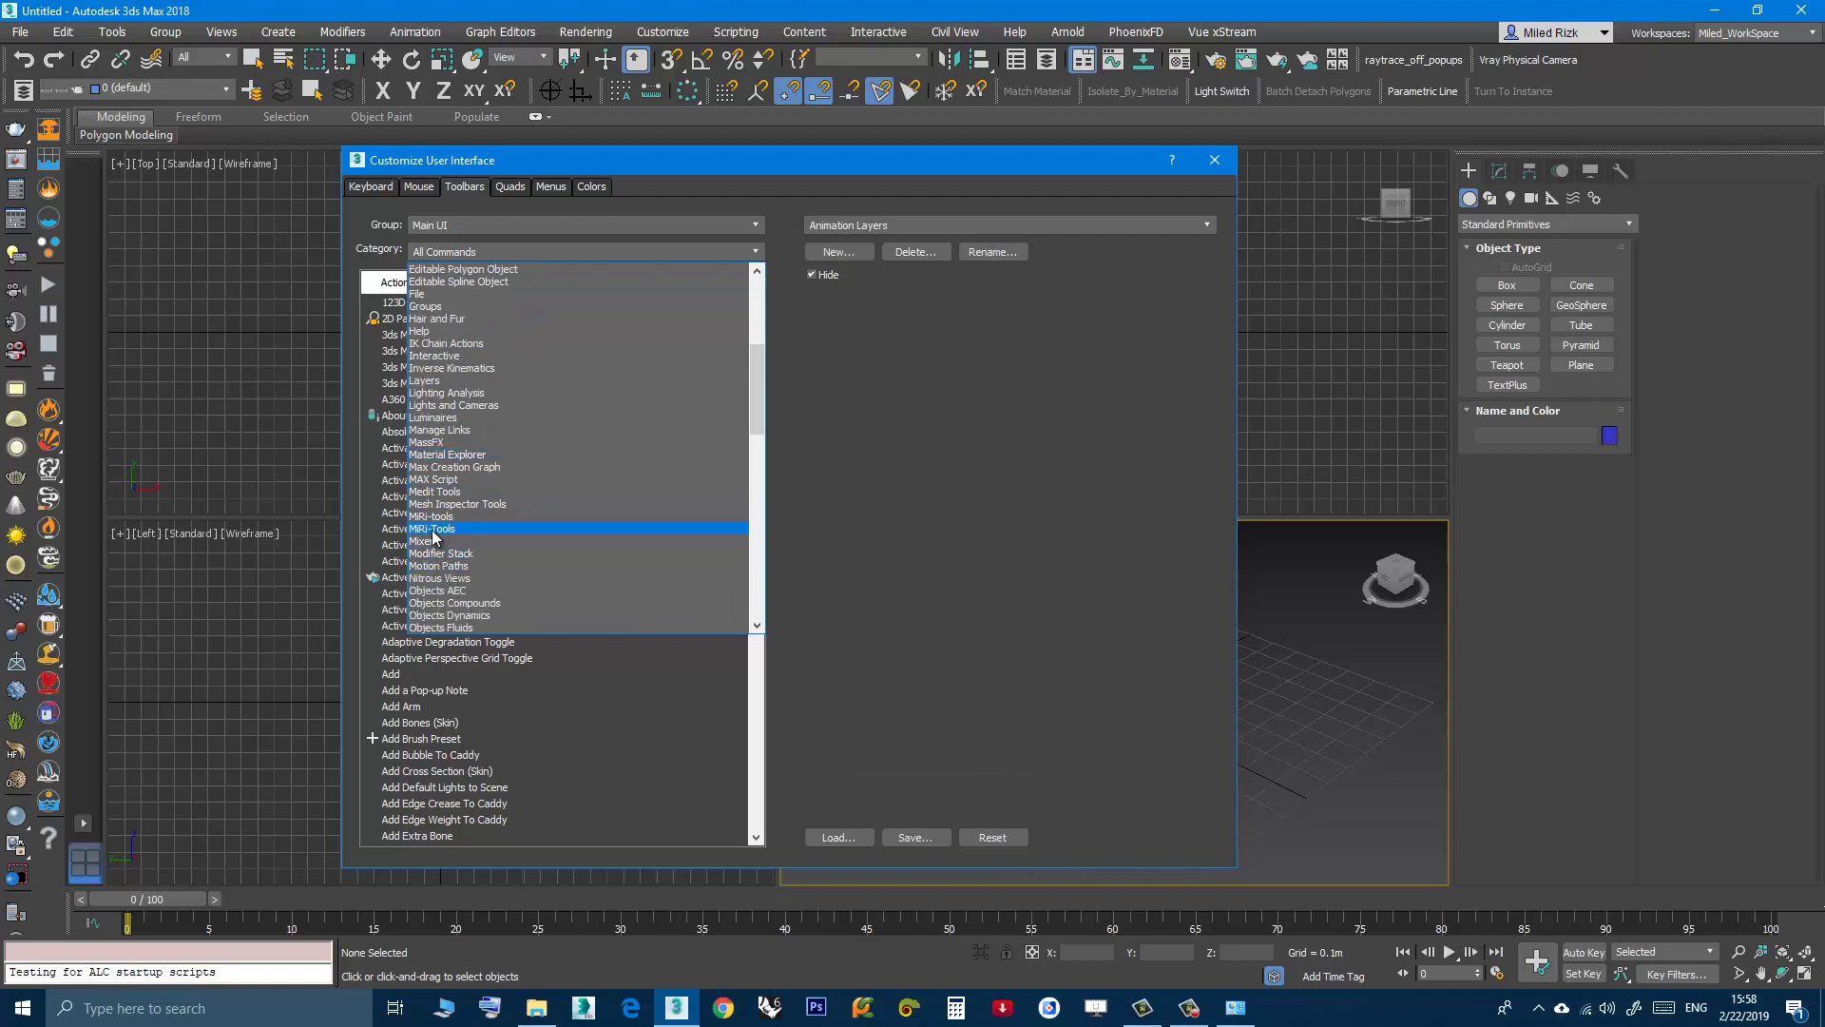
{"action": "left_click", "coordinate": [432, 530]}
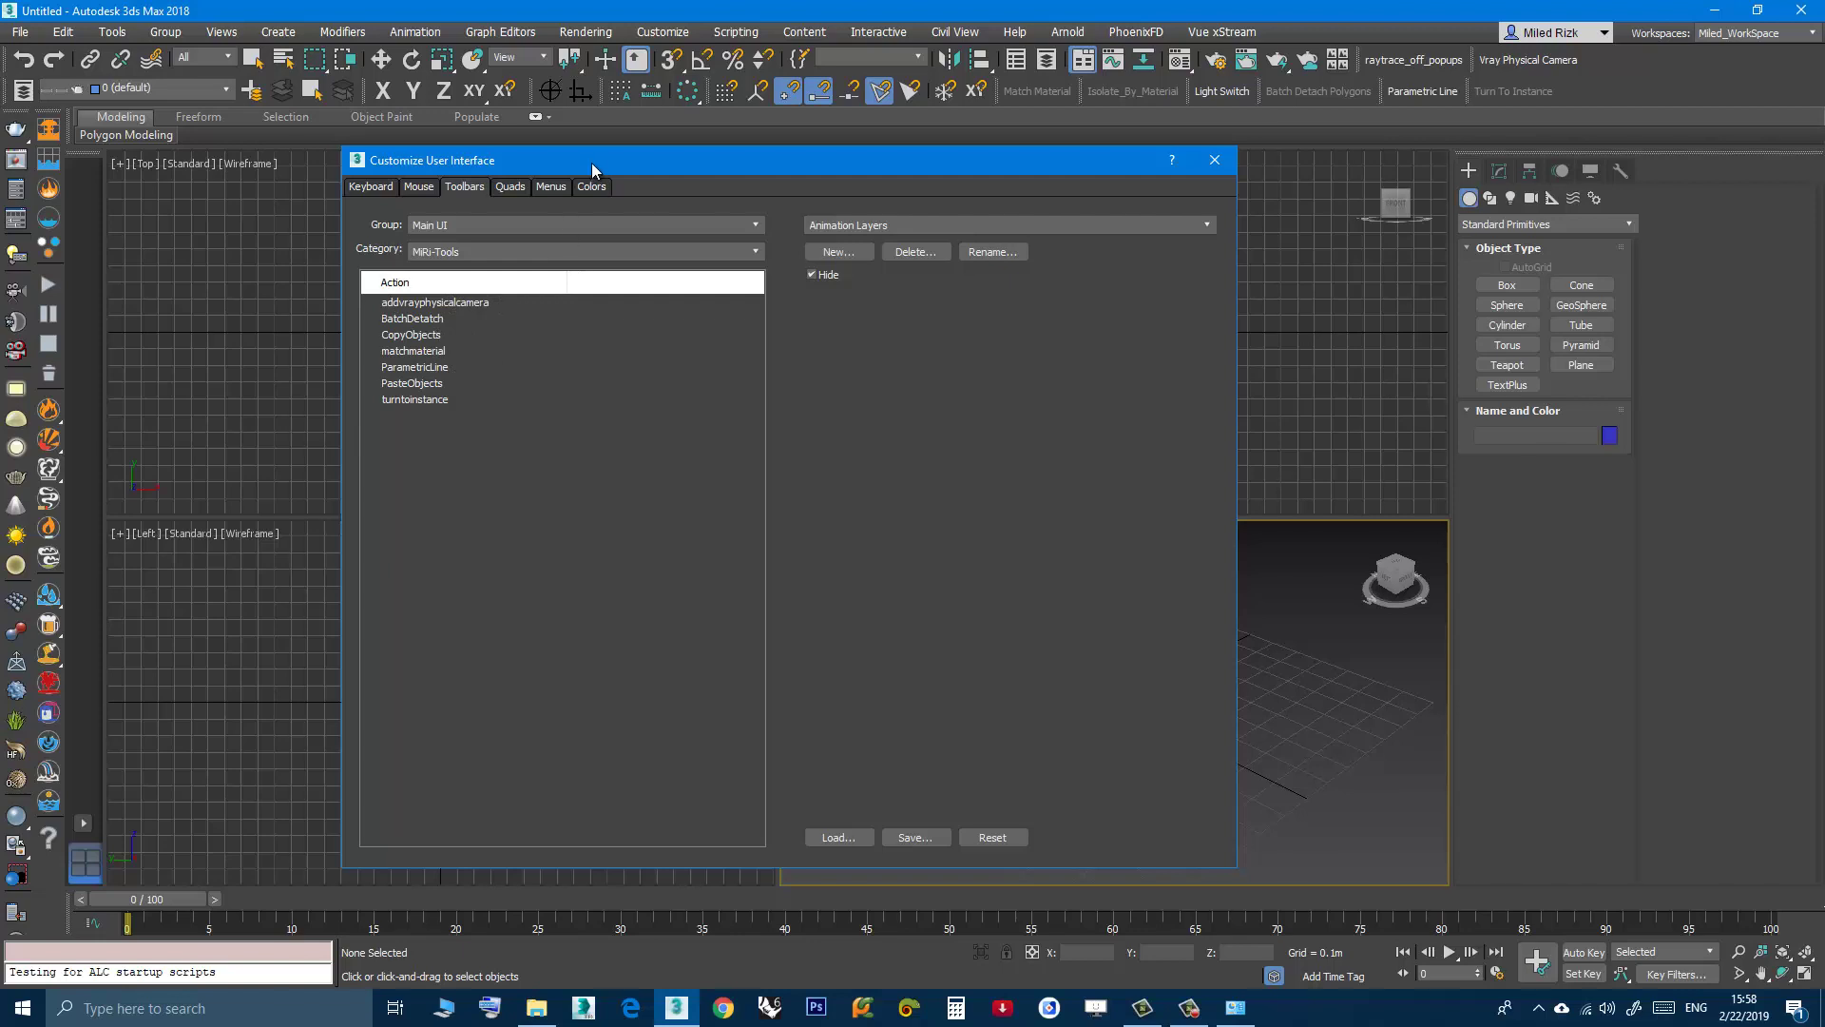
{"action": "left_click_drag", "start_coordinate": [591, 162], "coordinate": [919, 162]}
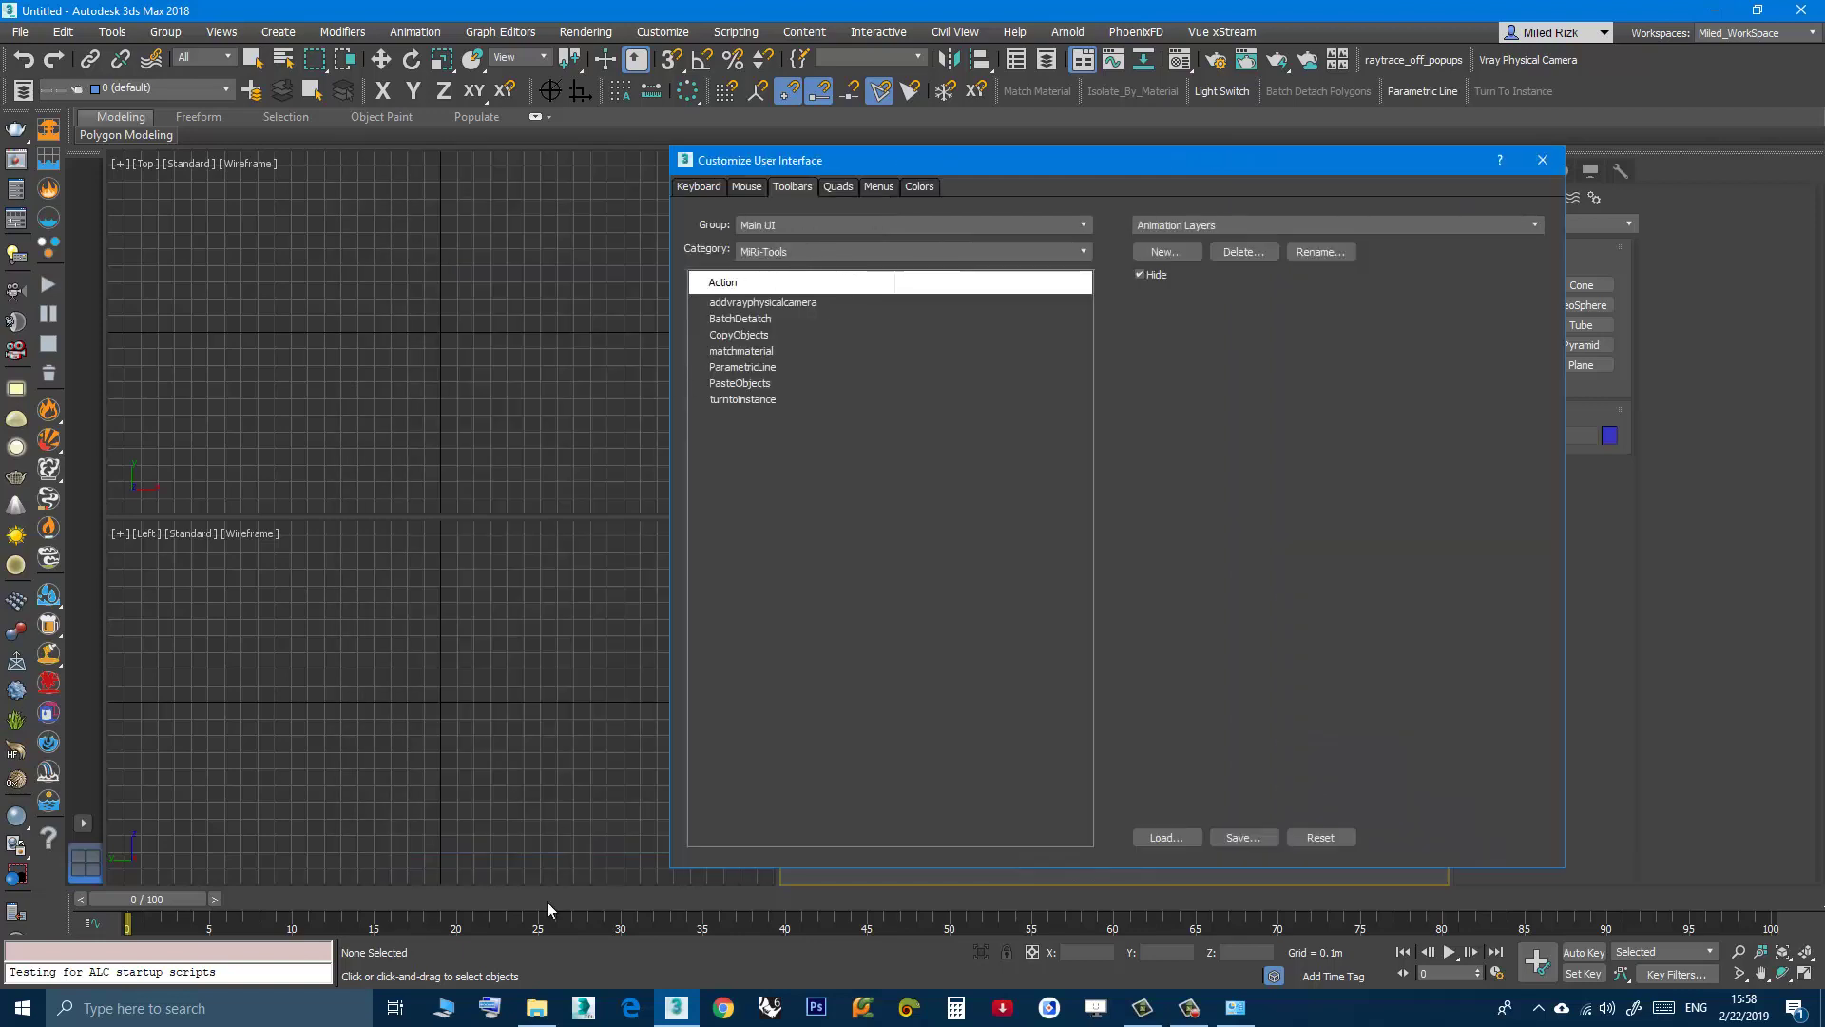
{"action": "left_click", "coordinate": [536, 1008]}
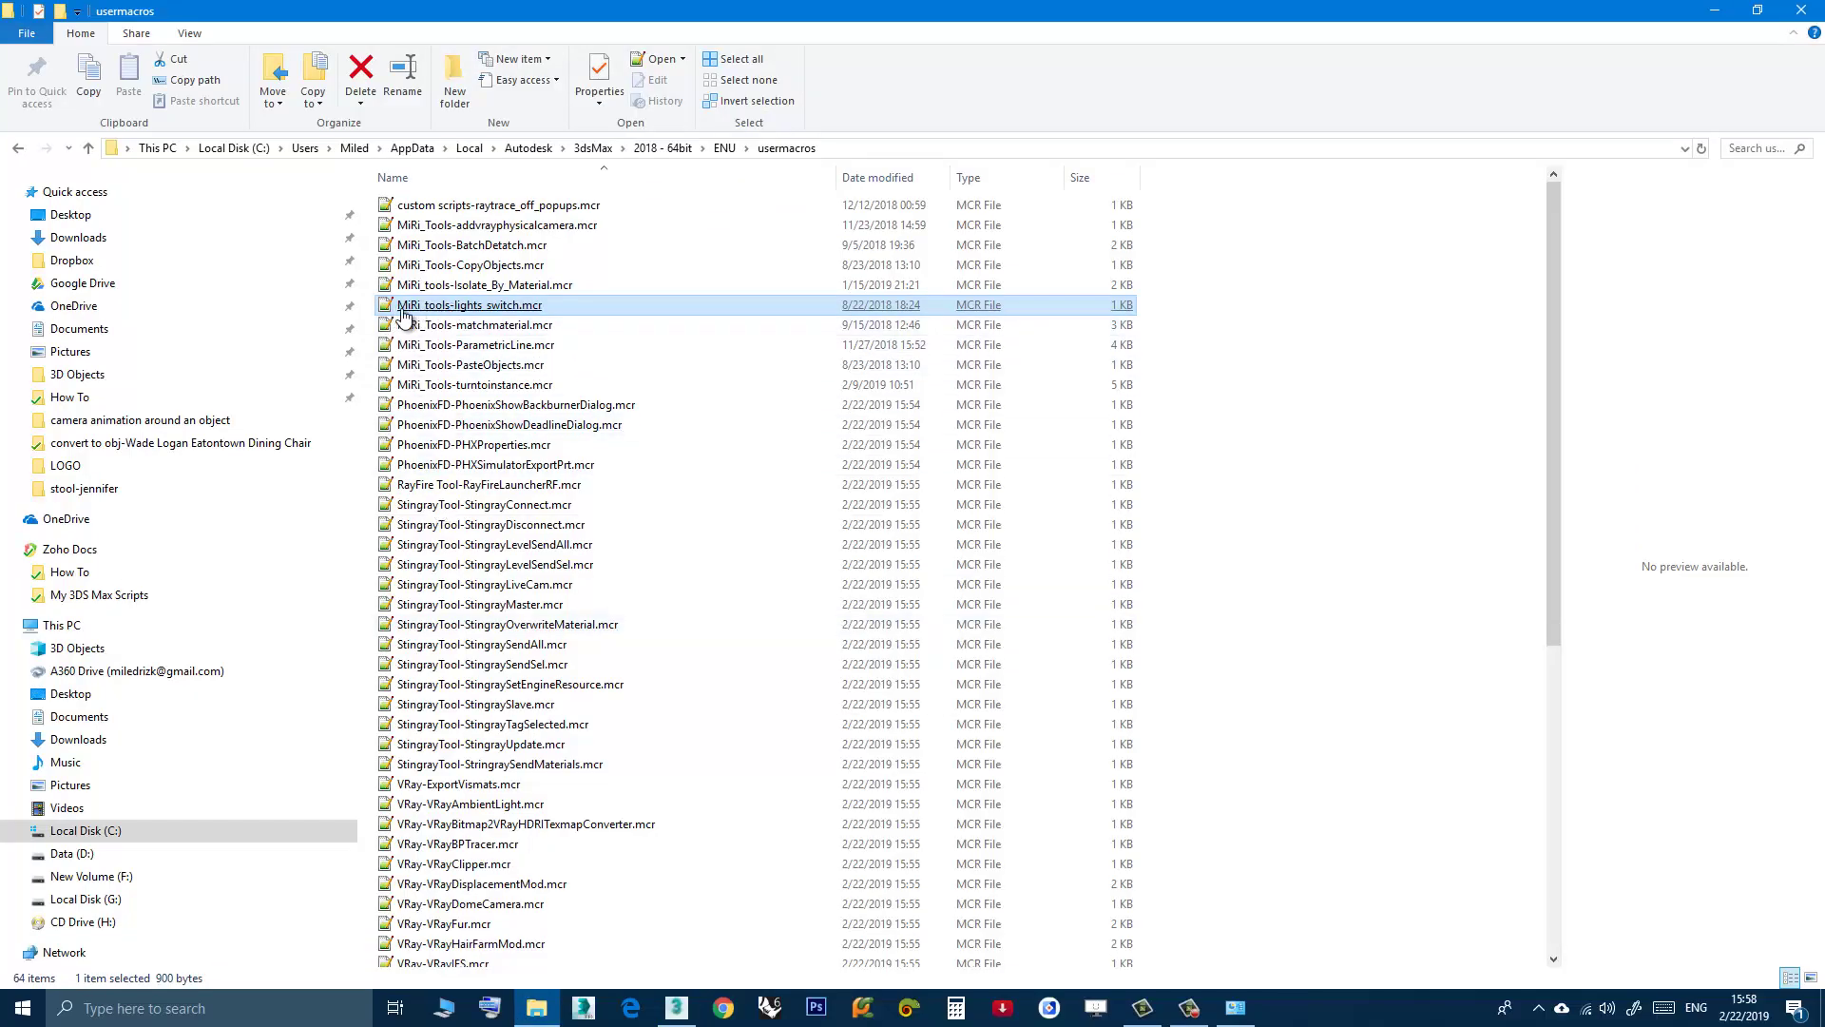
{"action": "left_click", "coordinate": [533, 1021]}
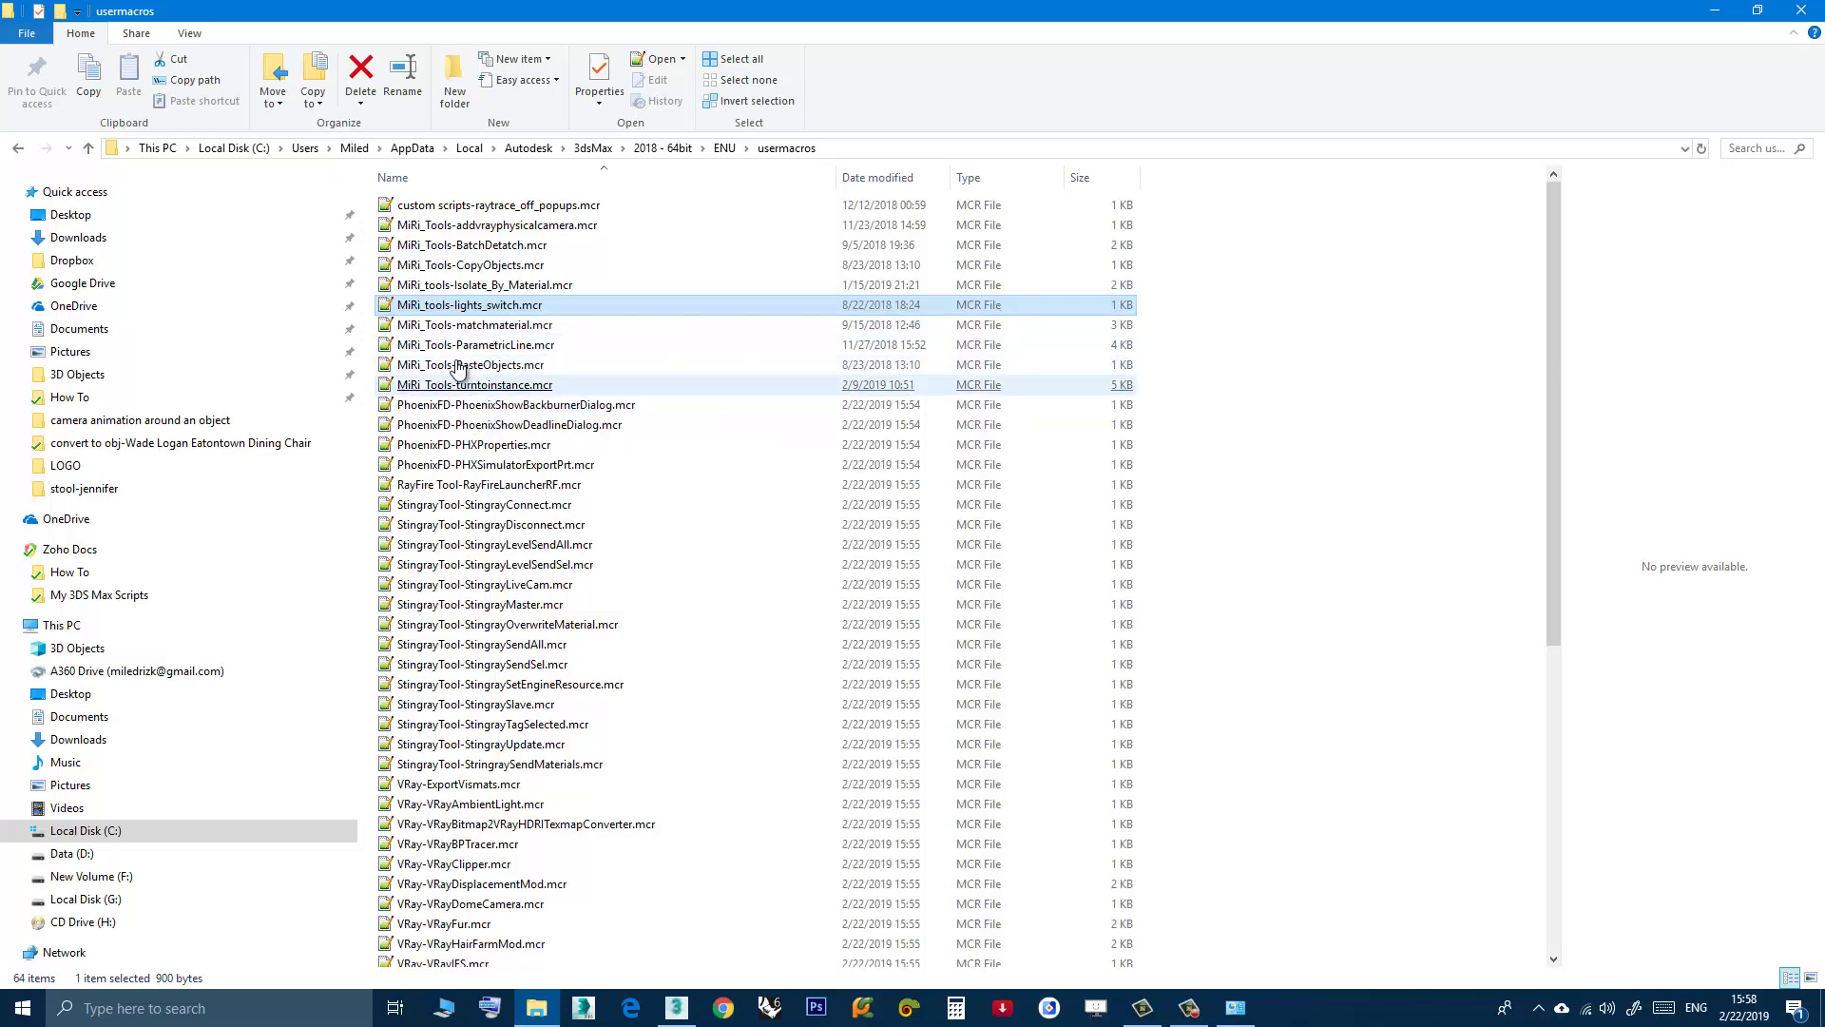
Open MiRi_tools-lights_switch.mcr in Notepad++ and highlight the lights_switch name on line 1.
{"action": "double_click", "coordinate": [466, 304]}
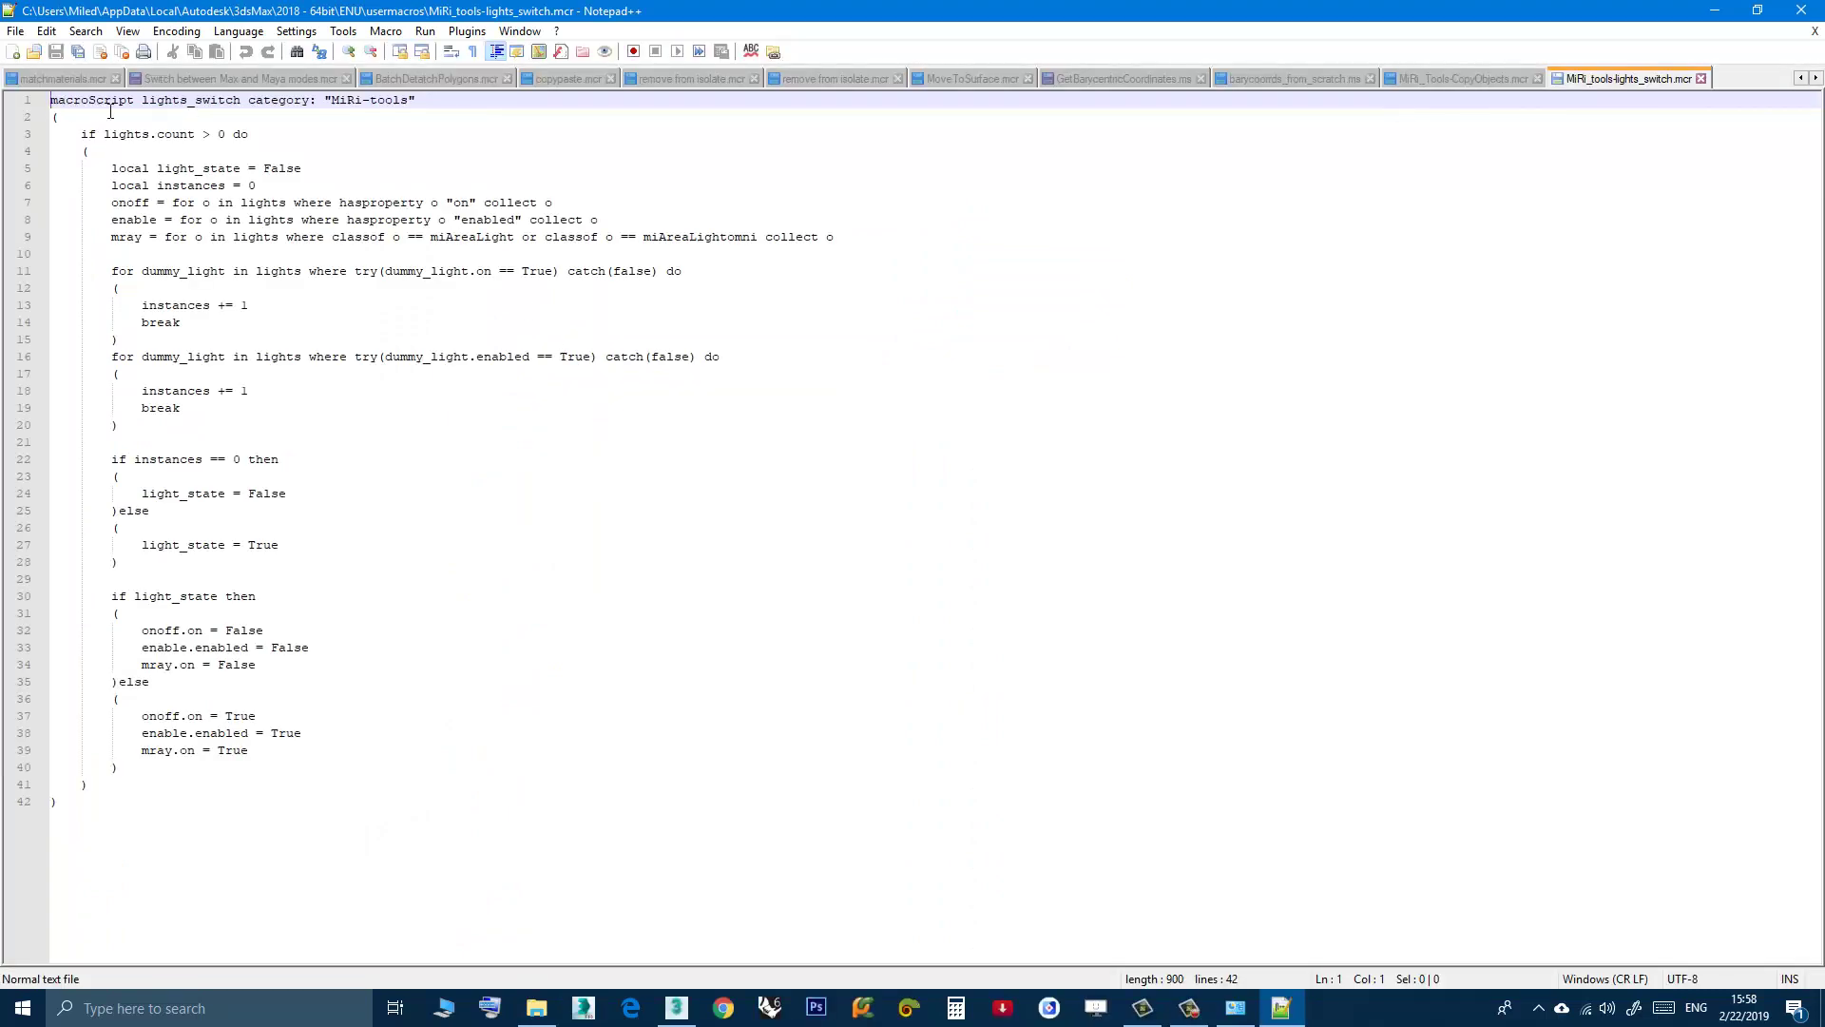
{"action": "left_click_drag", "start_coordinate": [239, 101], "coordinate": [141, 100]}
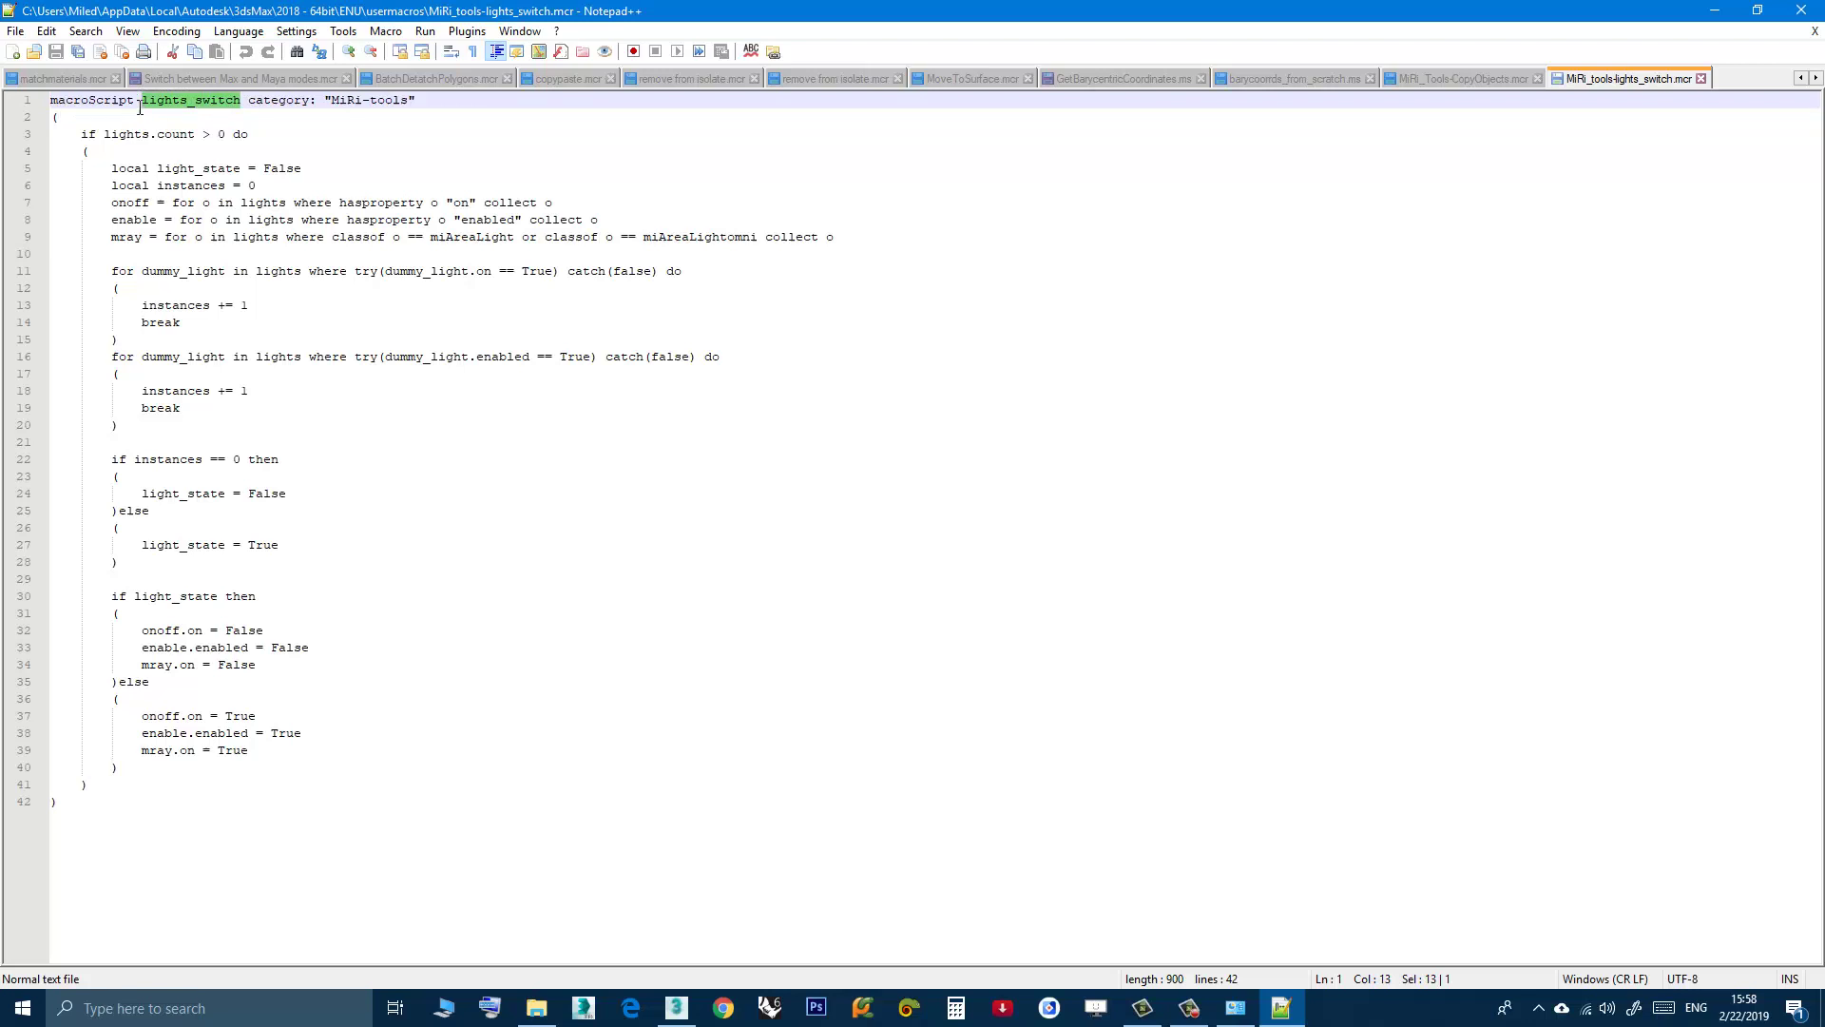
{"action": "left_click", "coordinate": [1716, 12]}
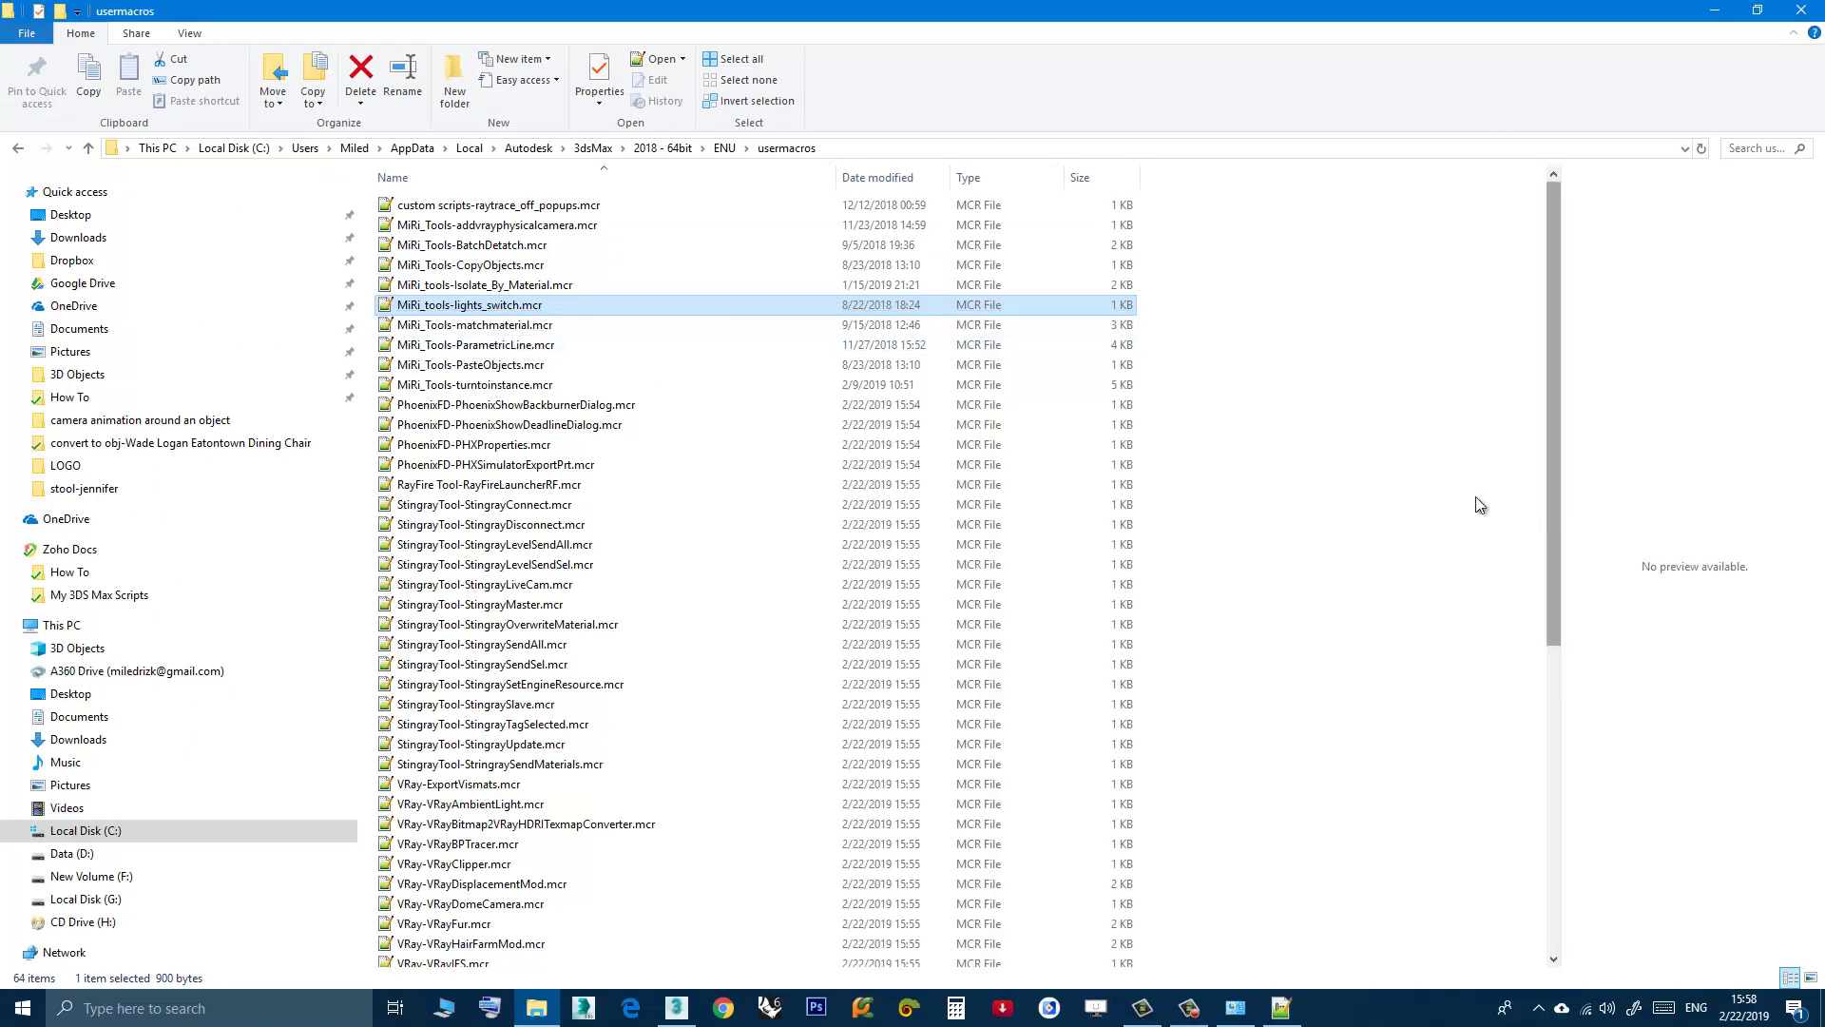
{"action": "left_click", "coordinate": [1359, 510]}
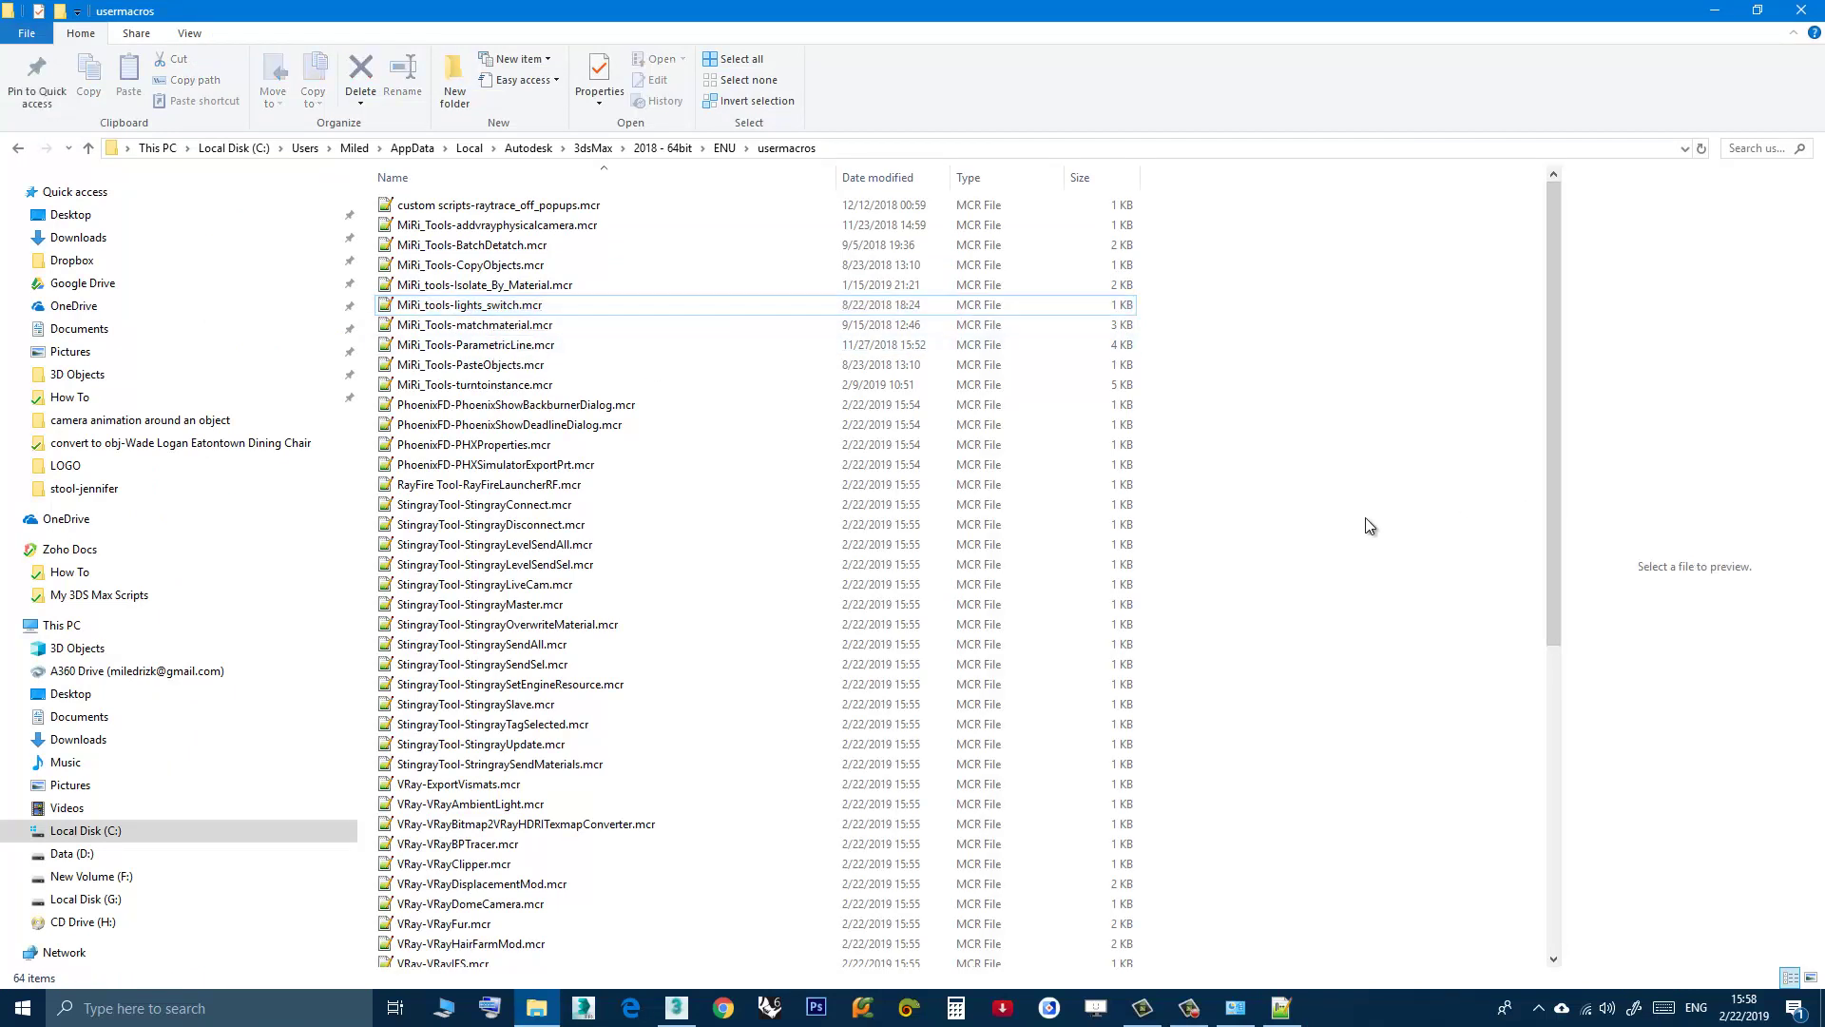
Close Notepad++ and return to 3ds Max's Customize User Interface dialog.
{"action": "left_click", "coordinate": [1282, 1008]}
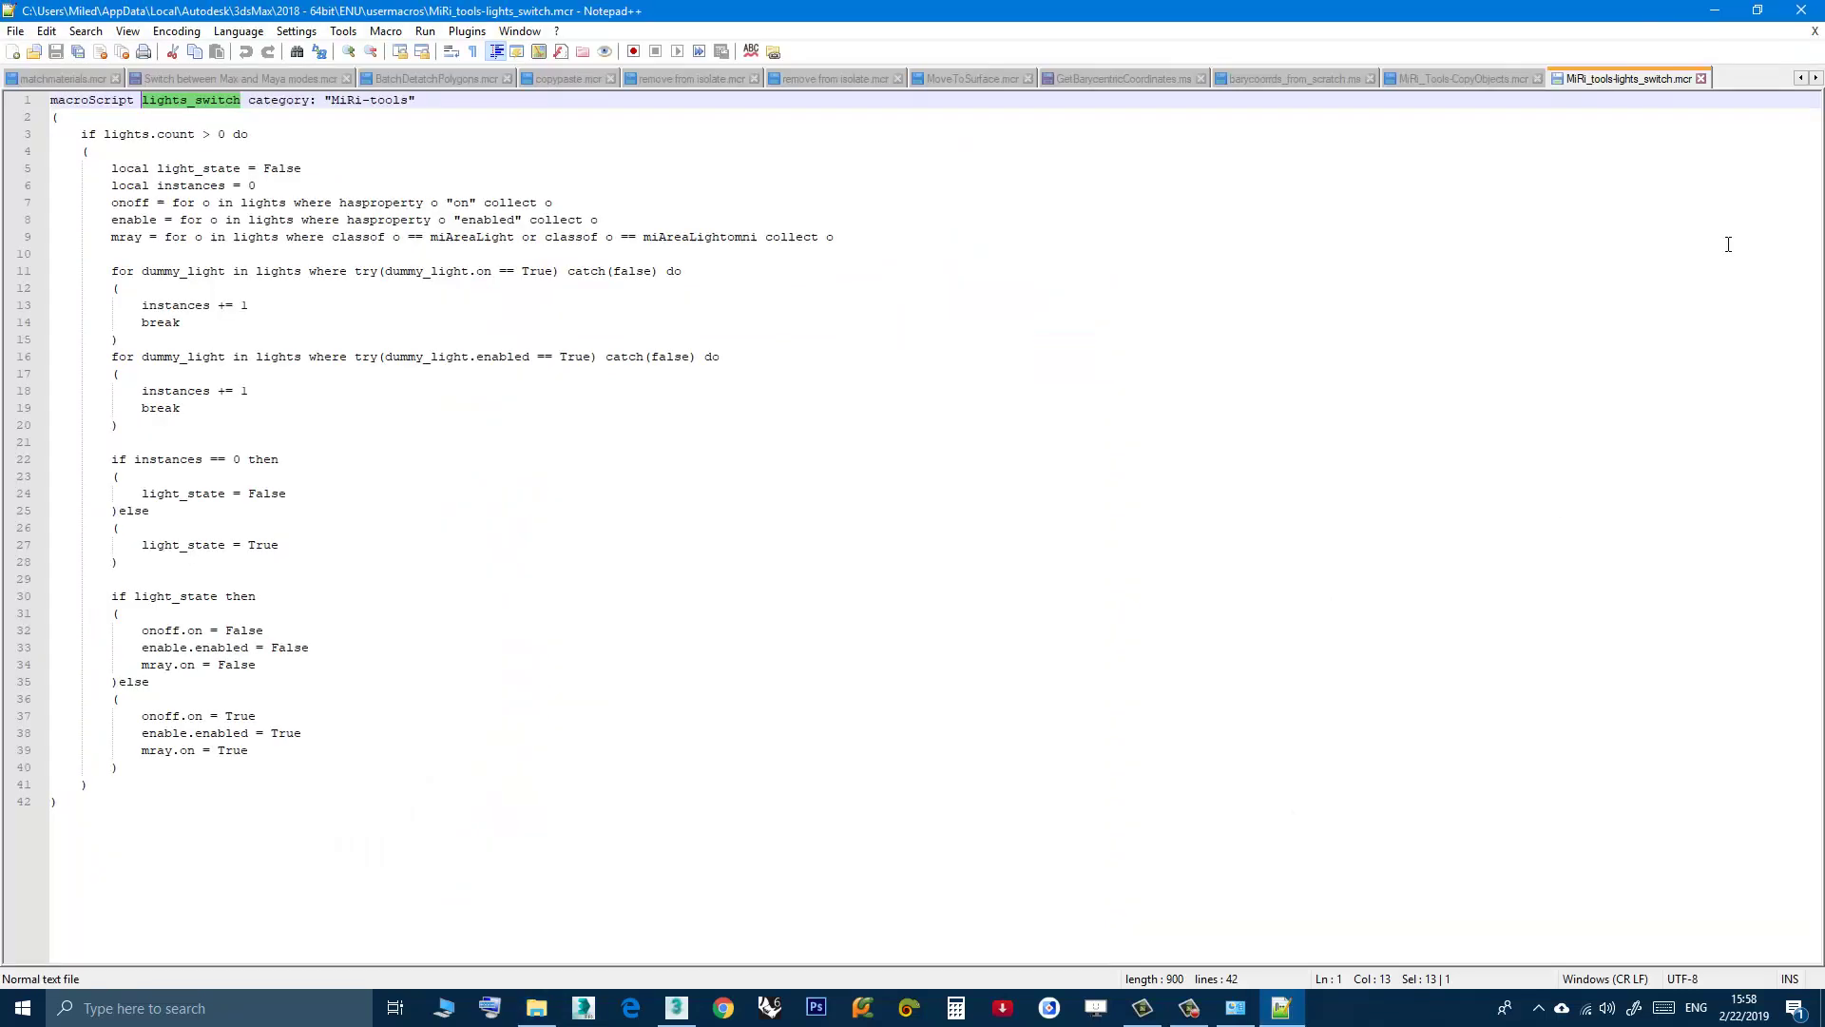
{"action": "left_click", "coordinate": [1806, 14]}
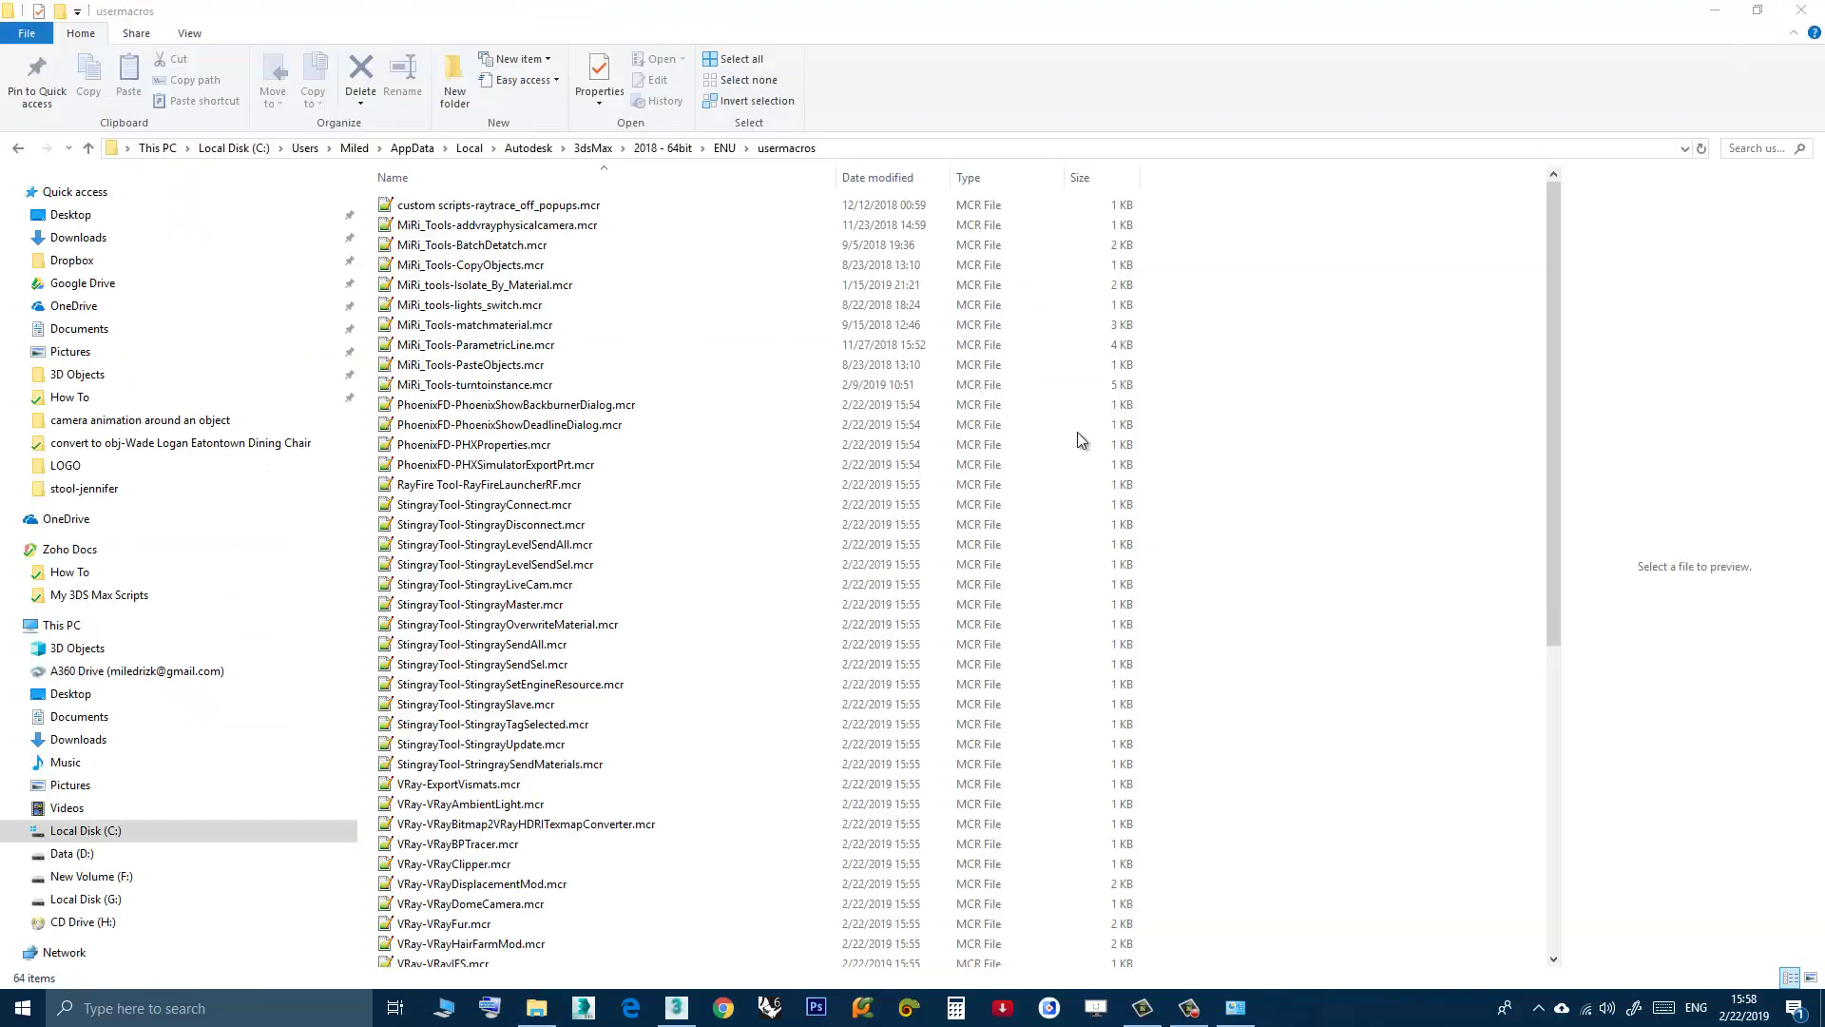
{"action": "left_click", "coordinate": [676, 1008]}
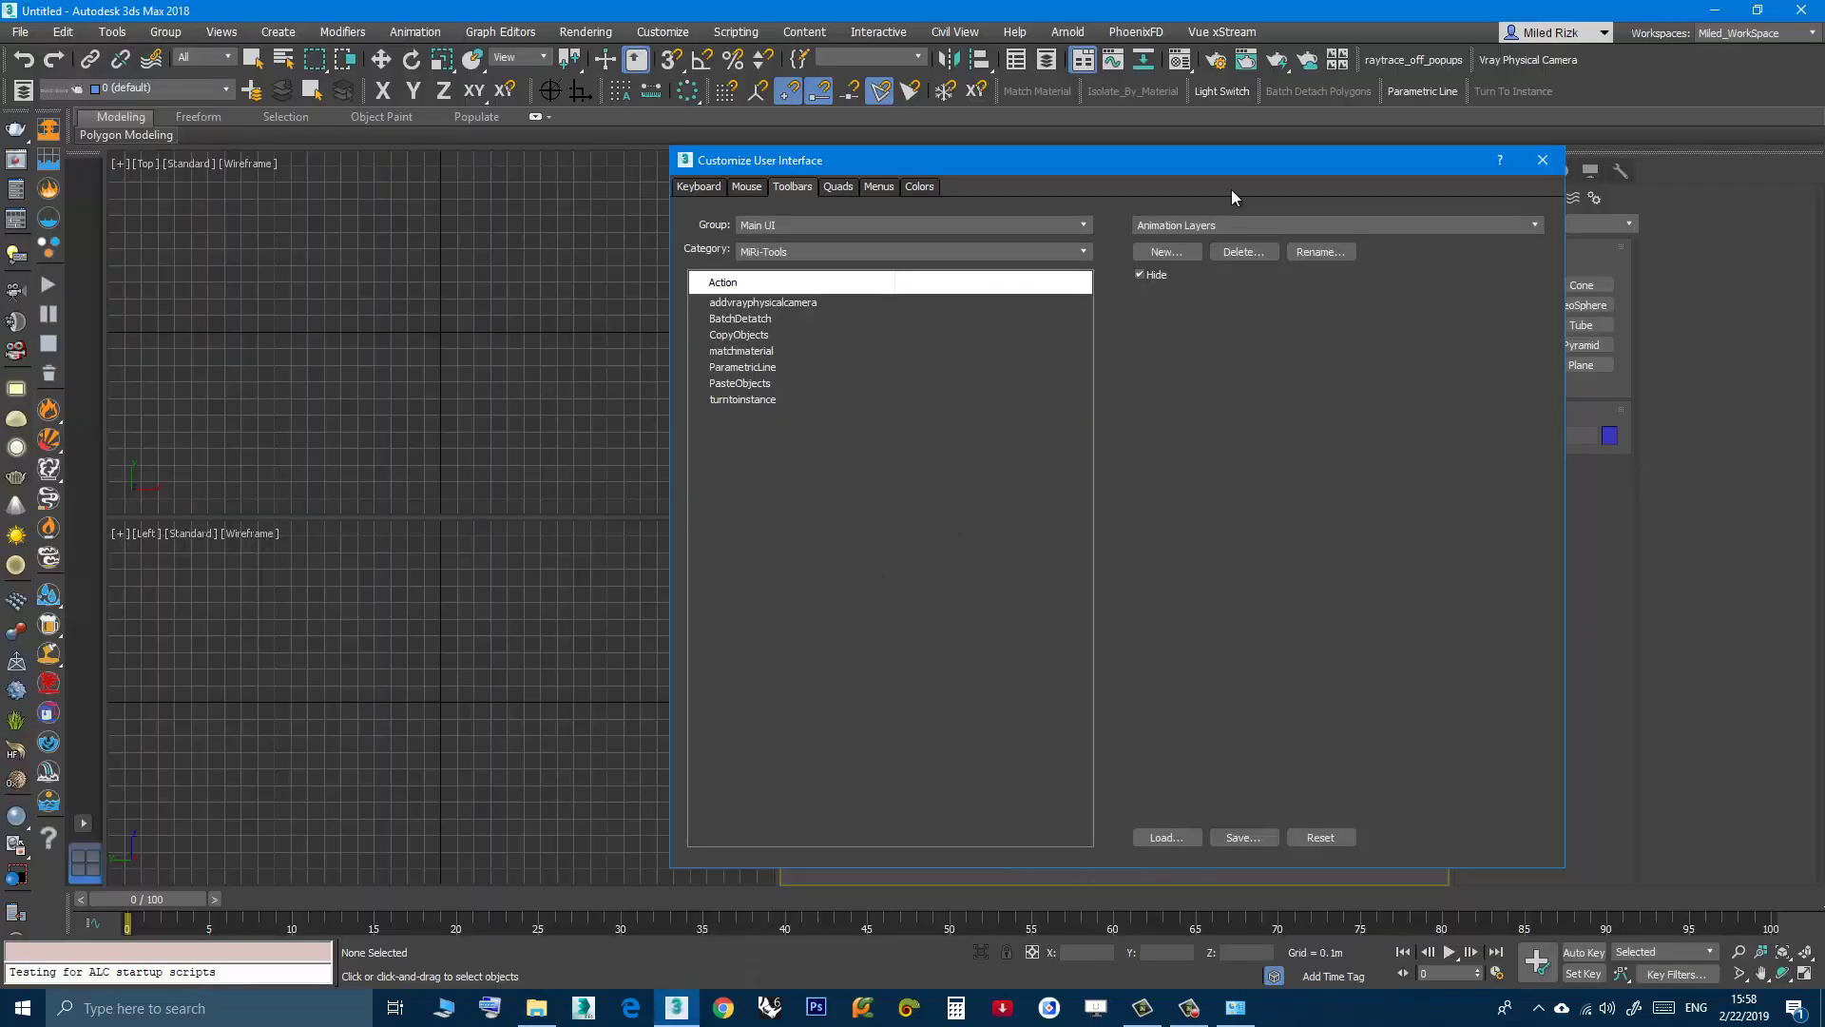
{"action": "left_click_drag", "start_coordinate": [1209, 169], "coordinate": [731, 218]}
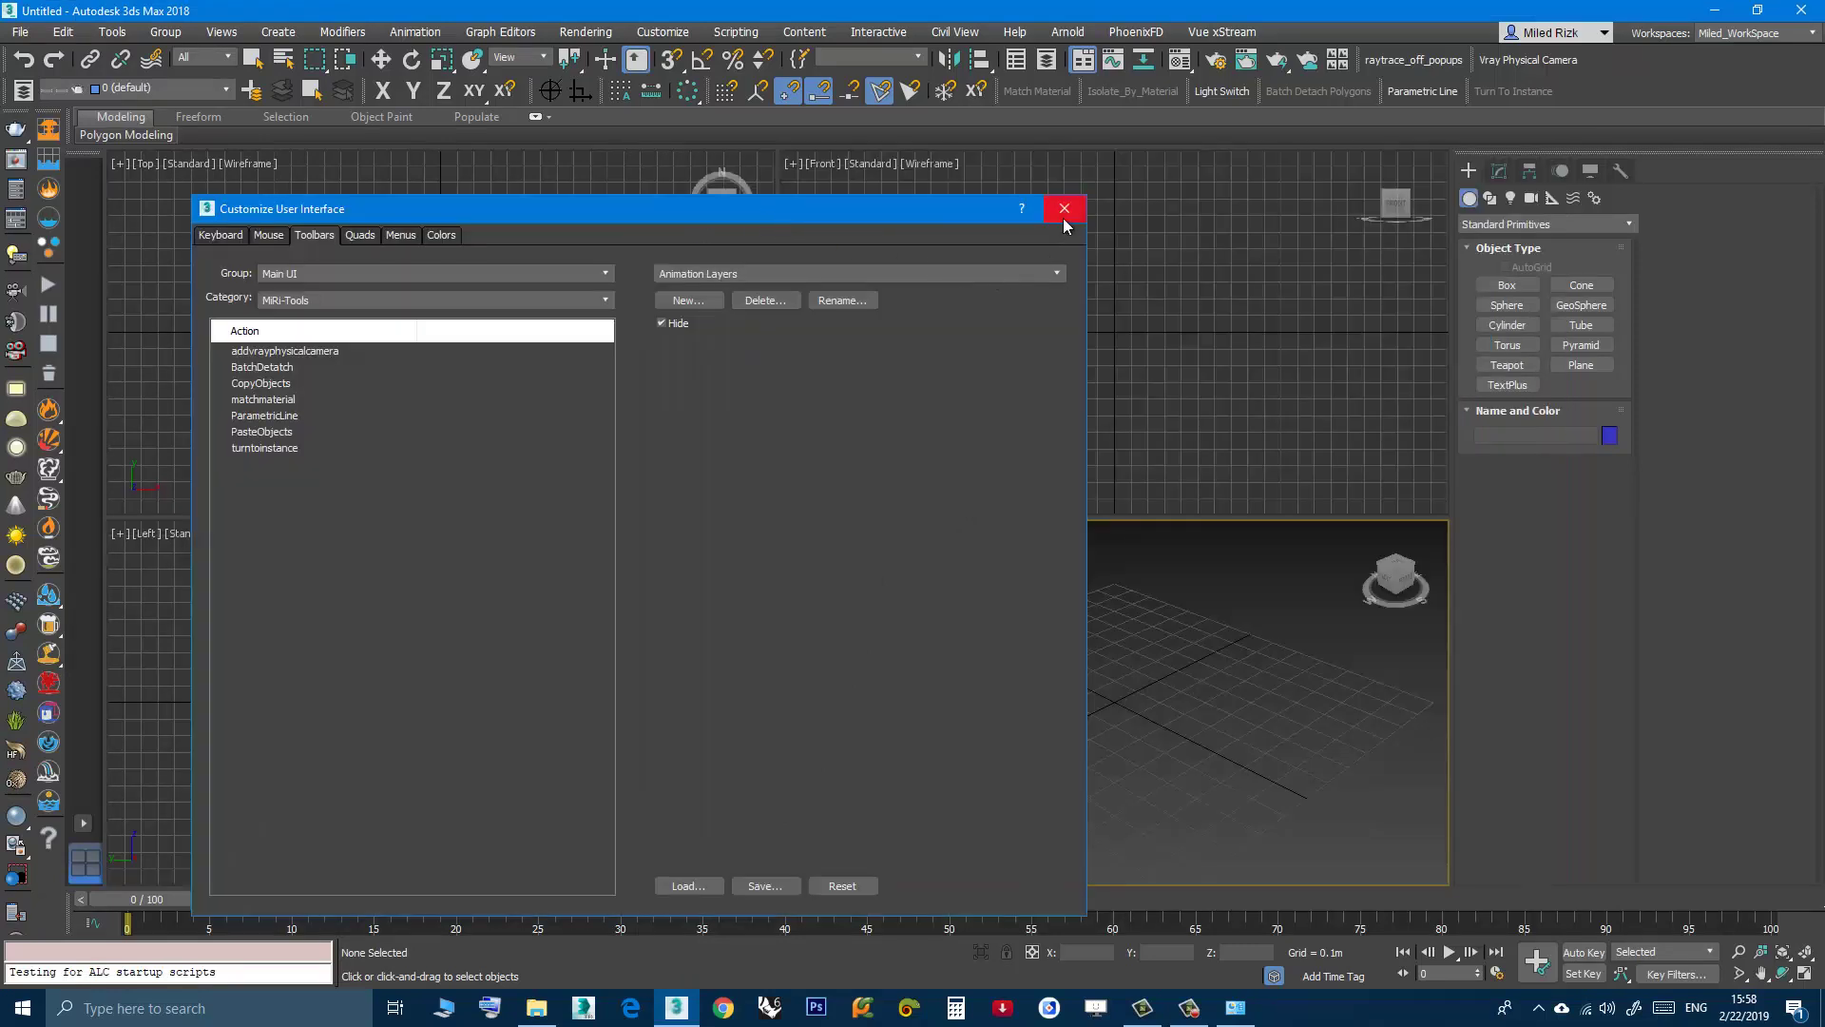
{"action": "left_click_drag", "start_coordinate": [858, 210], "coordinate": [1012, 181]}
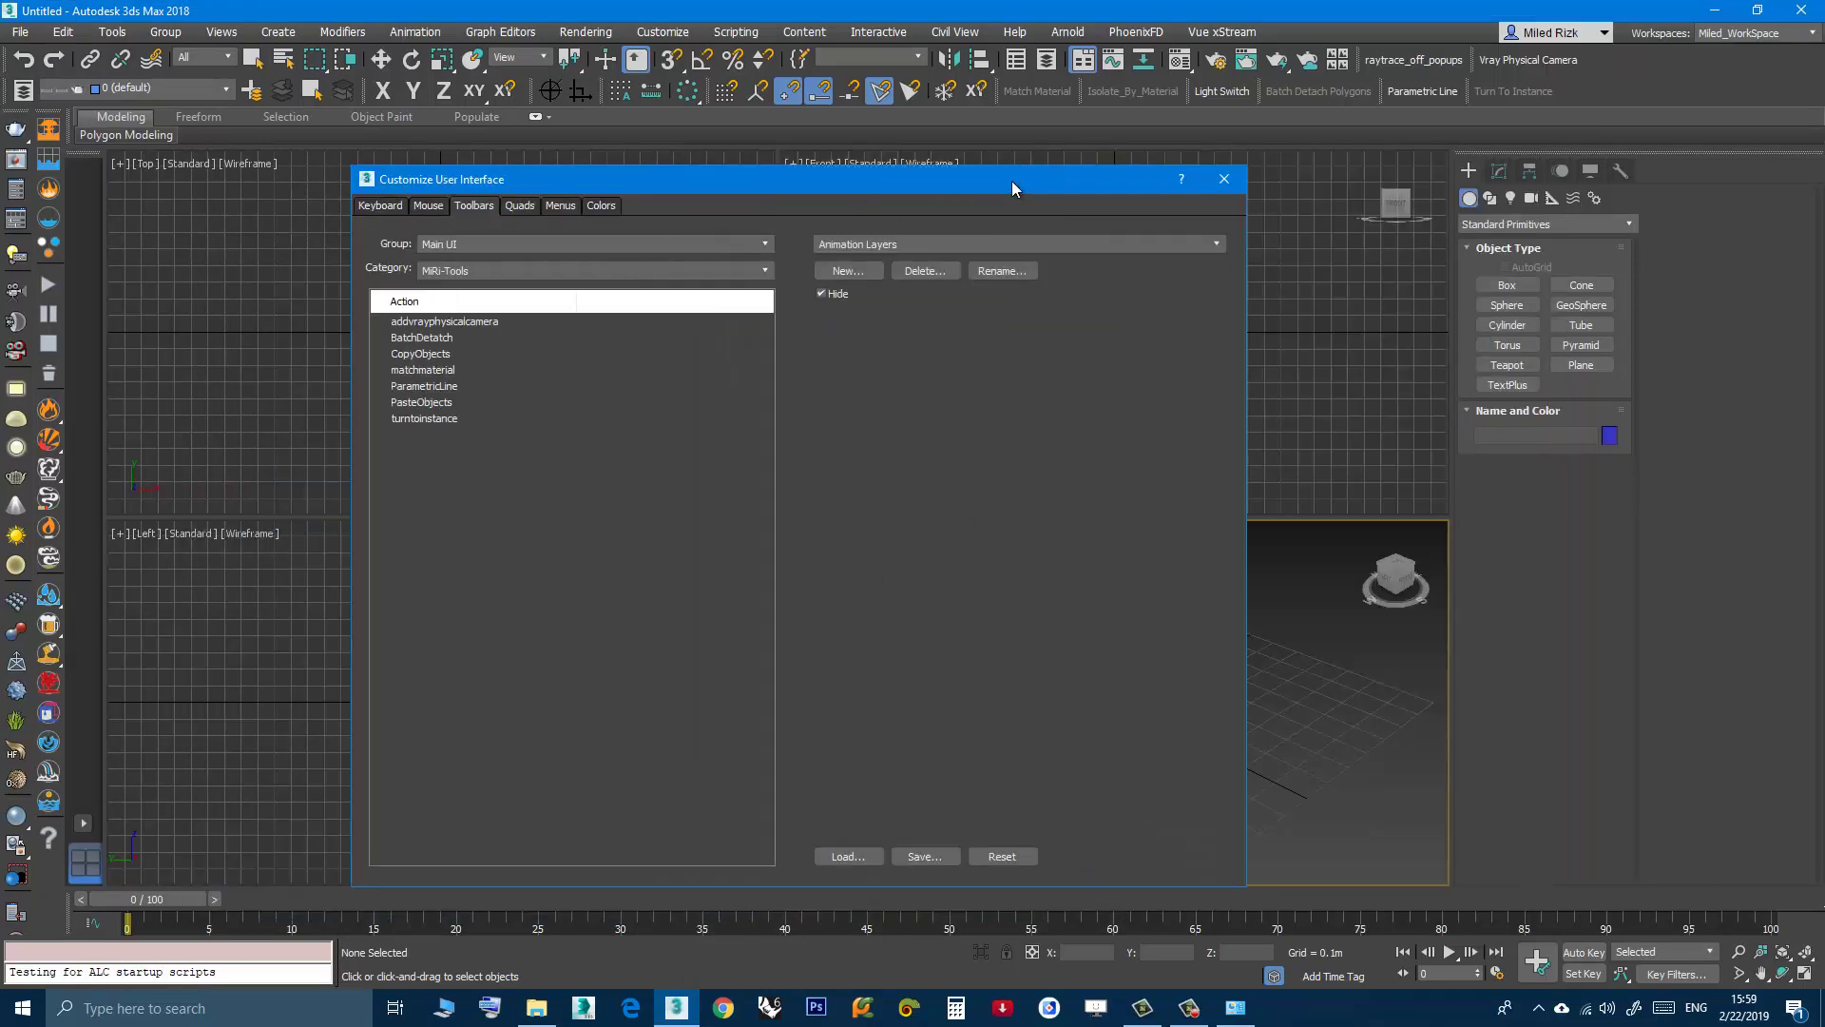